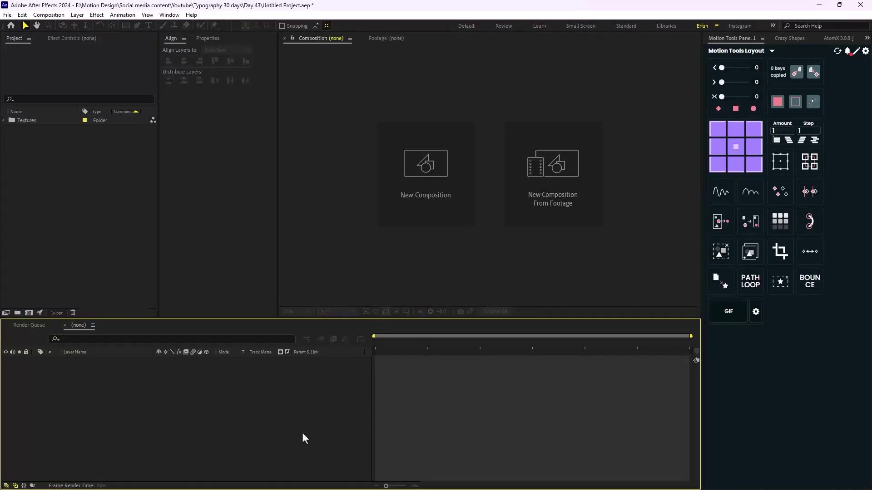
Create a composition named Text_Basic at 1920 x 1920 px, 24 frames per second and 10 seconds long
left_click(425, 216)
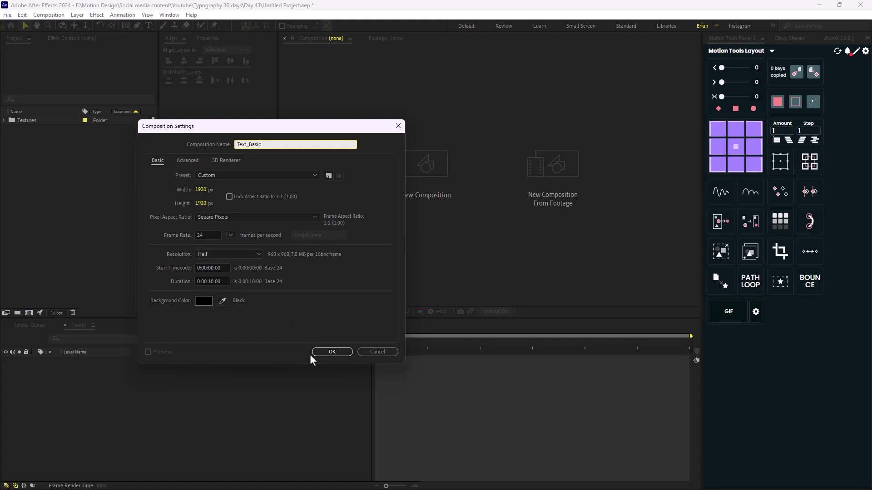
left_click(334, 351)
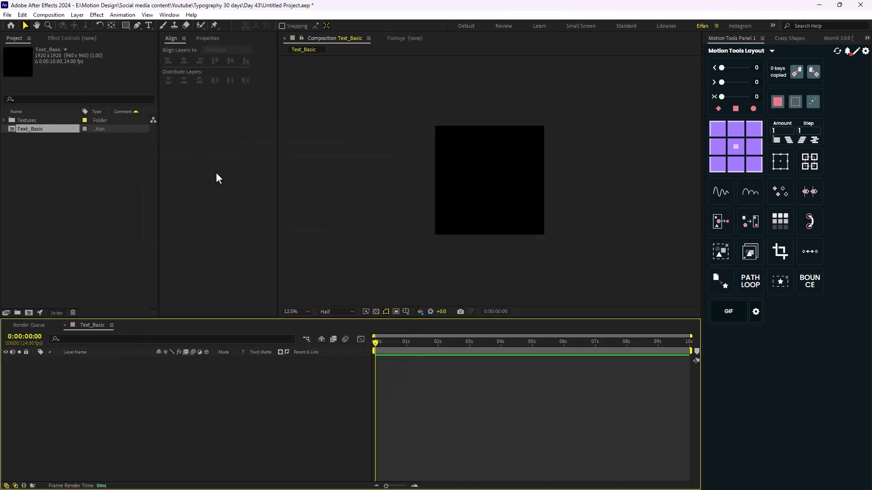
Add a text layer reading HEAT in white Heebo Bold to the composition
left_click(148, 25)
left_click(462, 184)
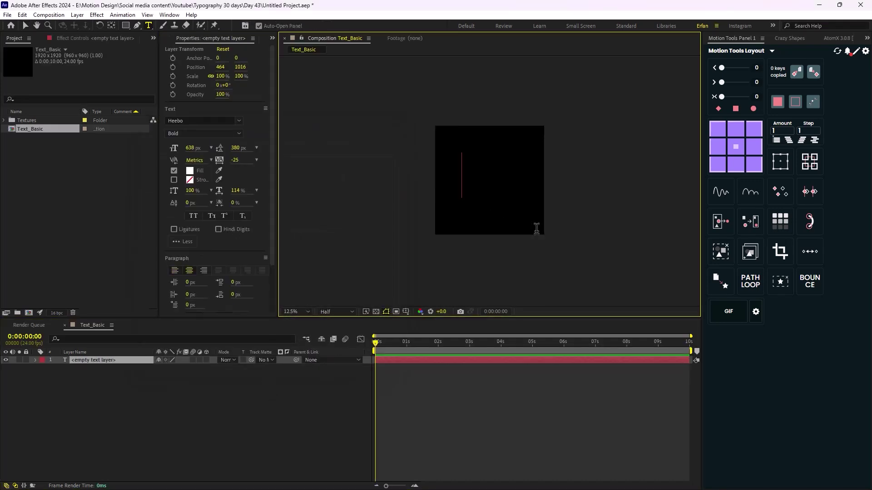
type("HEAT")
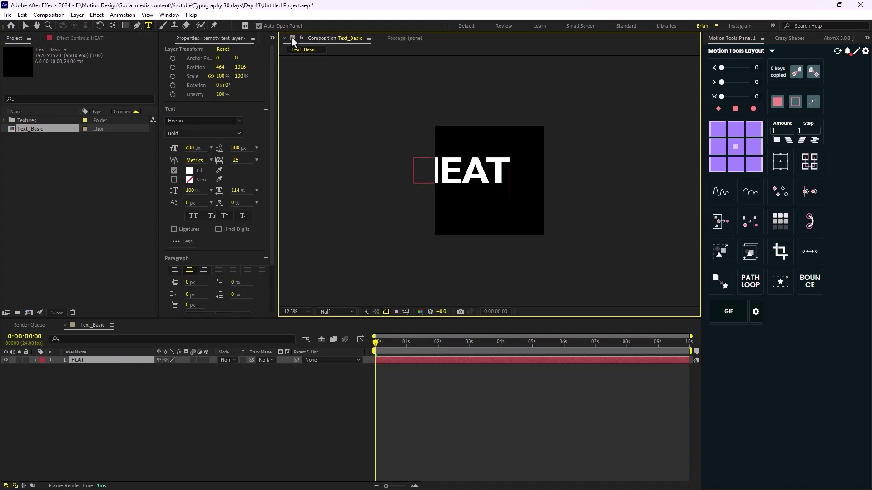
Center the HEAT text horizontally and vertically in the composition
left_click(272, 39)
left_click(276, 46)
left_click(184, 61)
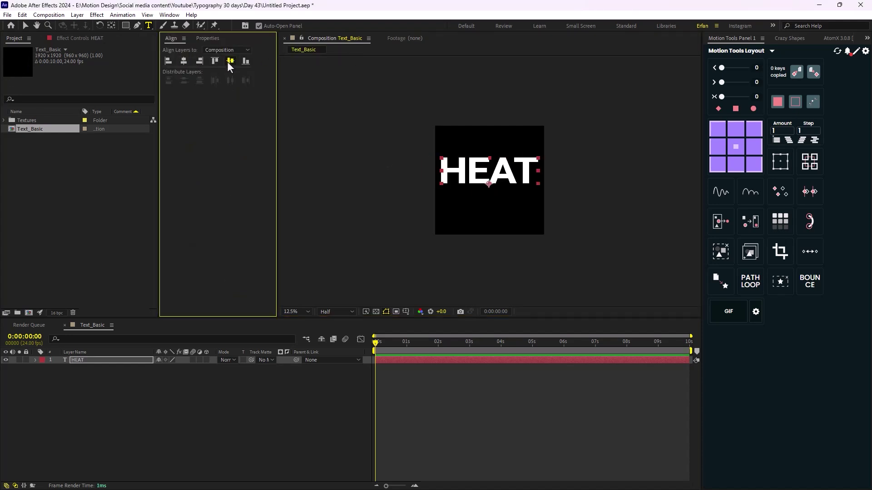
left_click(230, 61)
left_click(118, 375)
left_click(173, 360)
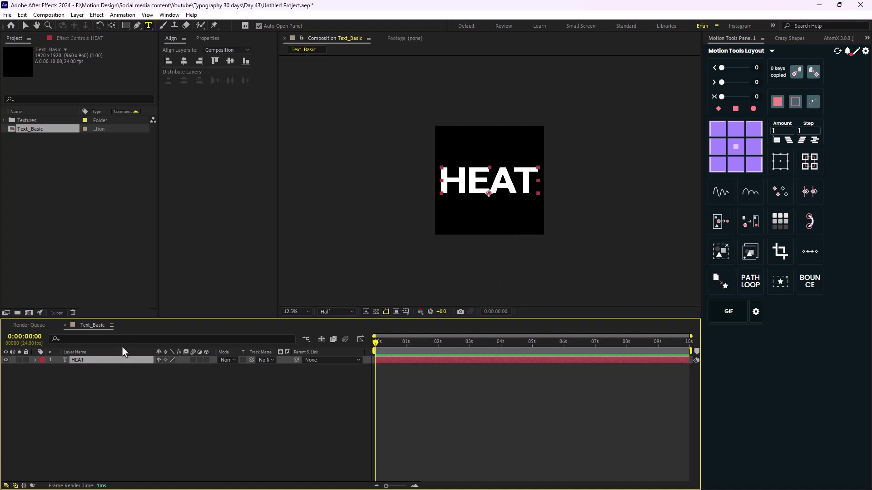
Show the rulers and place two horizontal guides, one just inside the composition's top edge and one just inside its bottom edge
key("ctrl+r")
left_click_drag(447, 60, 451, 137)
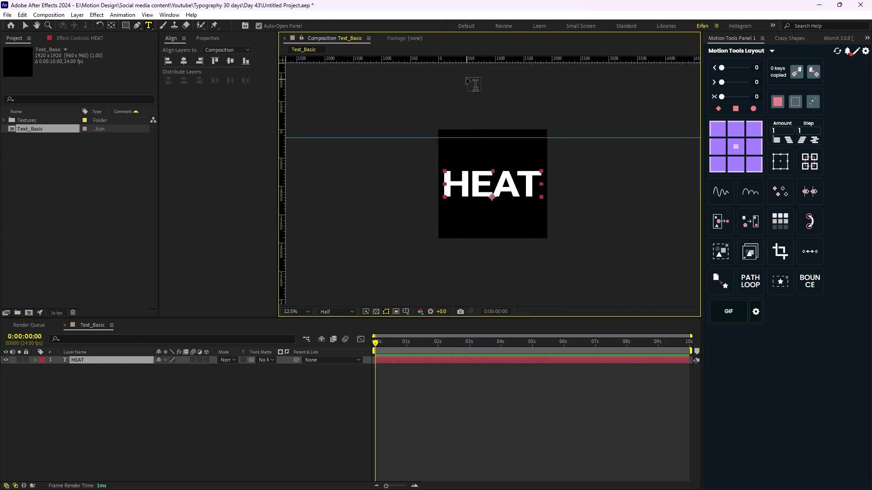
left_click_drag(473, 63, 478, 230)
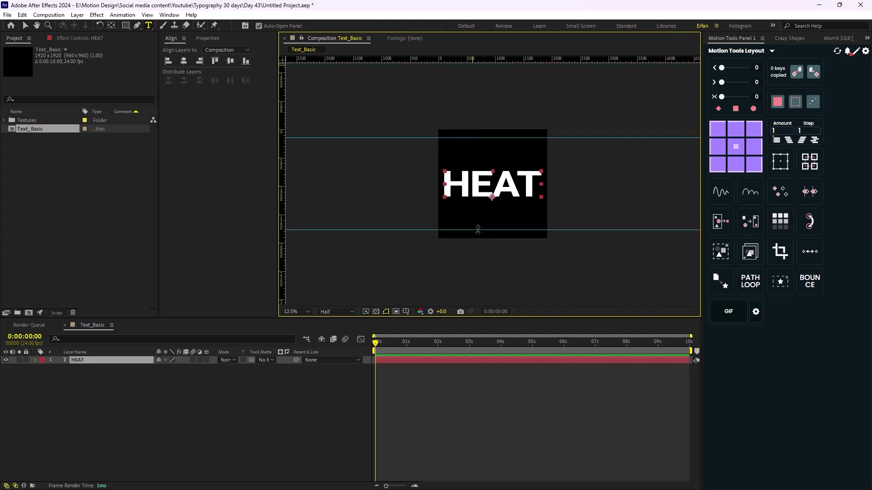
Create a shape layer of outlines from the HEAT text and delete the original text layer
right_click(87, 361)
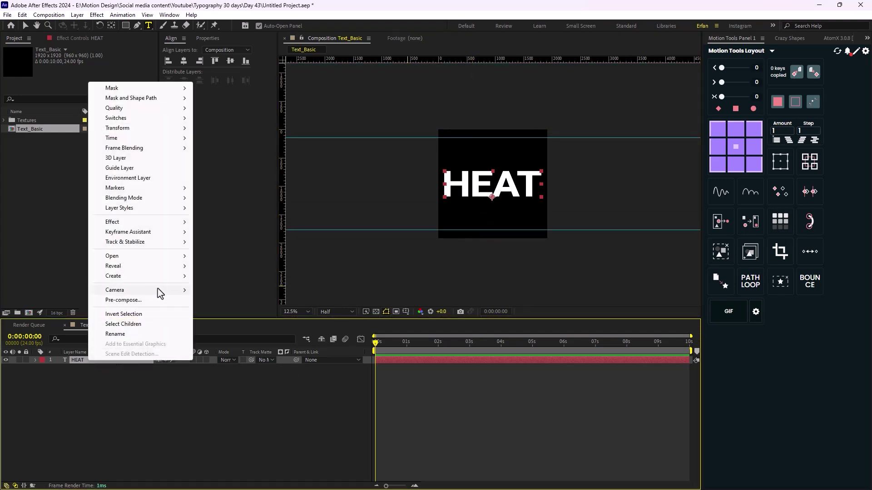
mouse_move(113, 276)
left_click(249, 287)
left_click(104, 370)
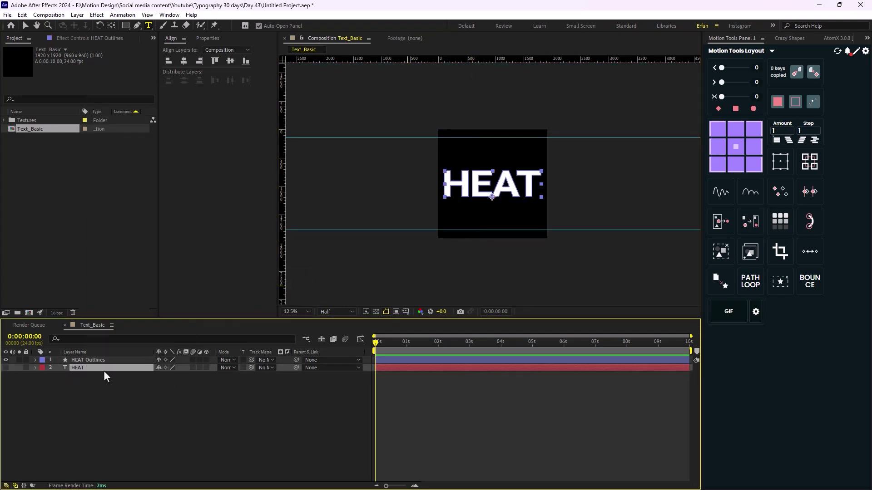
key("Delete")
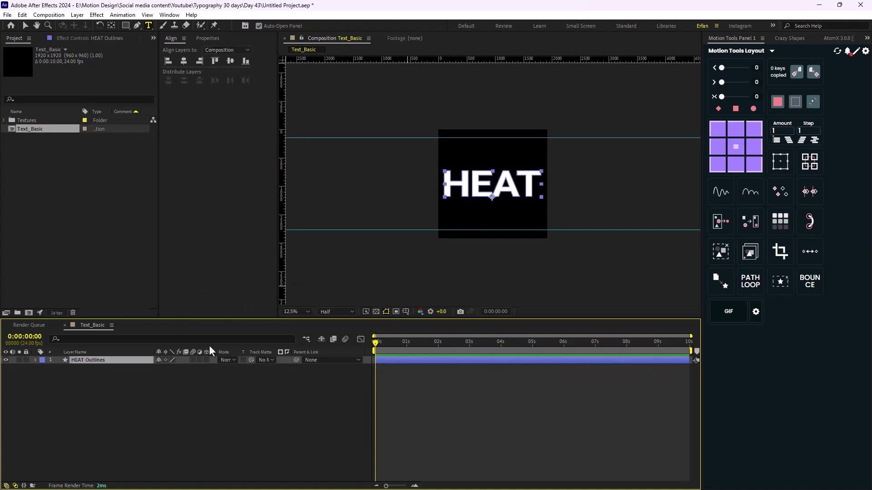
Add path keyframes to all letter paths of HEAT Outlines at 0:00:00:00 using Crazy Shapes
left_click(795, 39)
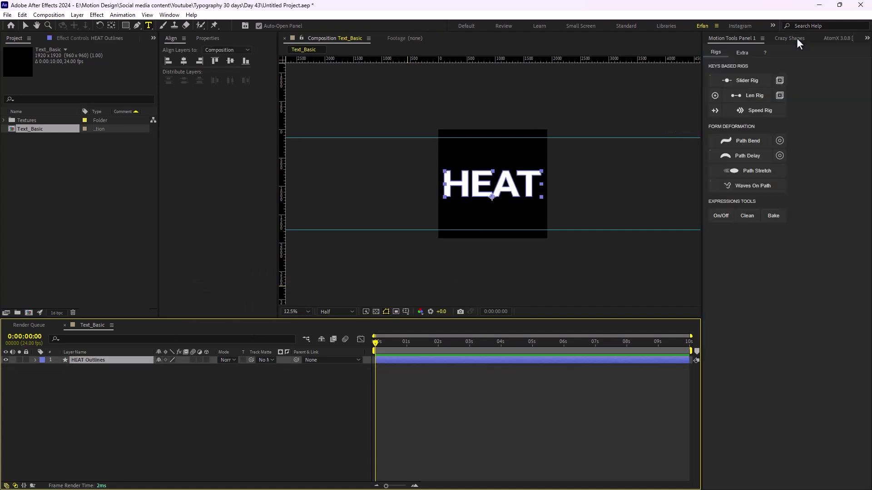
left_click(742, 53)
left_click(719, 83)
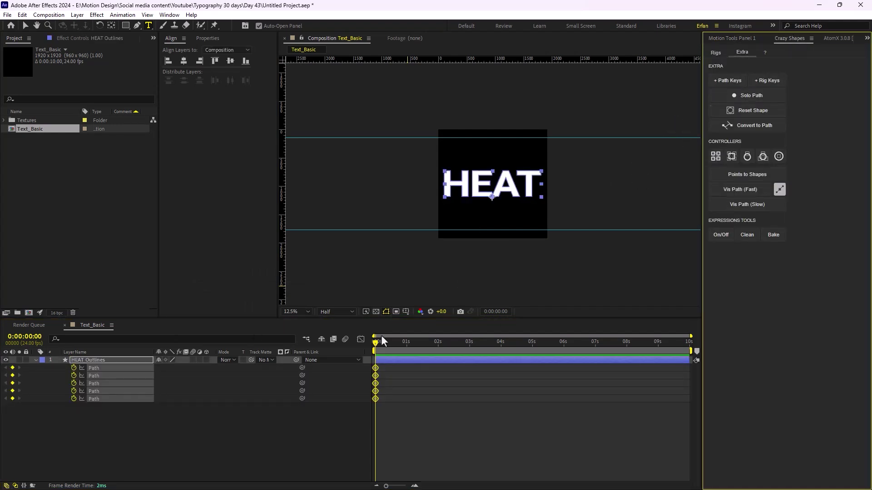
Move the current time to 0:00:01:12 and activate the Selection tool for editing the letter paths
left_click_drag(375, 344, 422, 362)
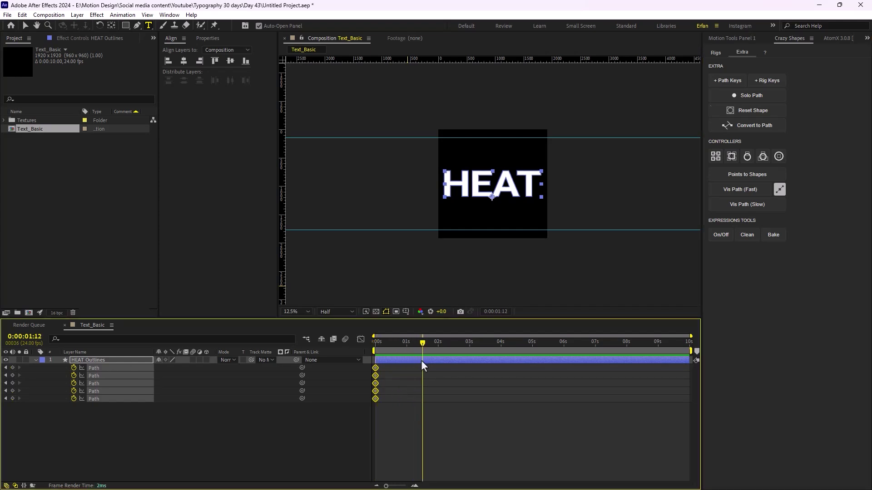
key("period")
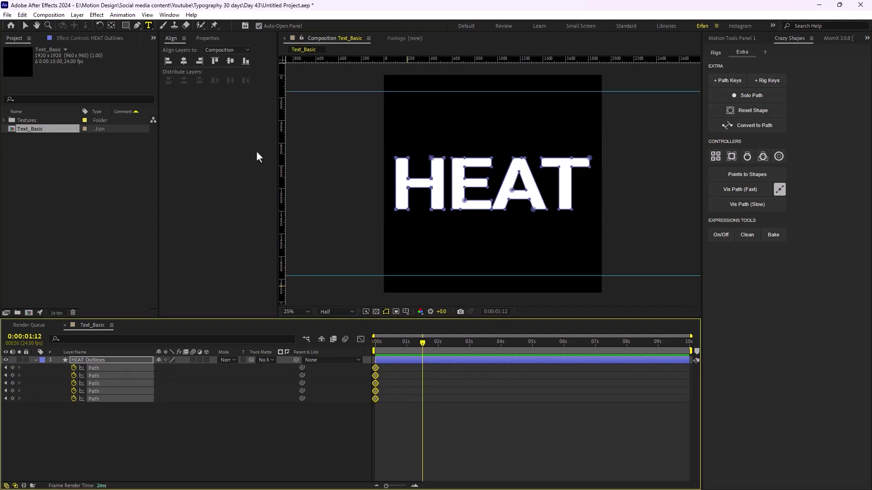
left_click(25, 25)
left_click_drag(449, 224, 414, 254)
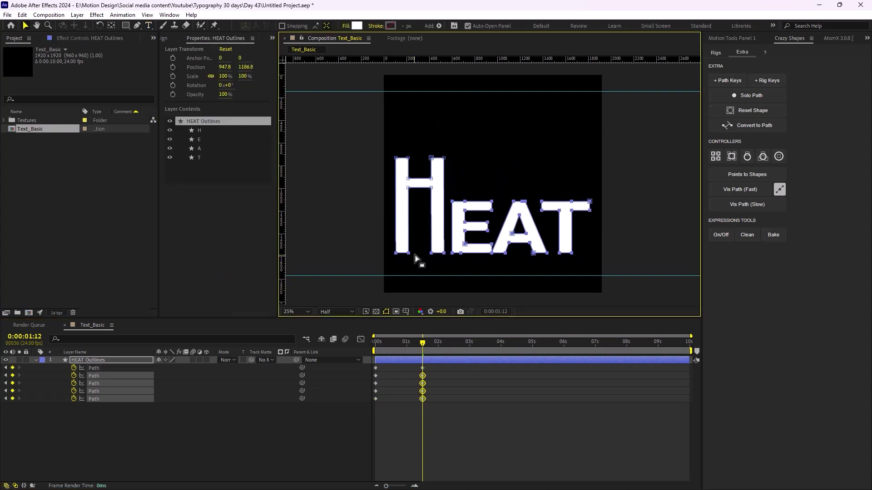
key("ctrl+z")
left_click_drag(448, 224, 411, 232)
key("ctrl+z")
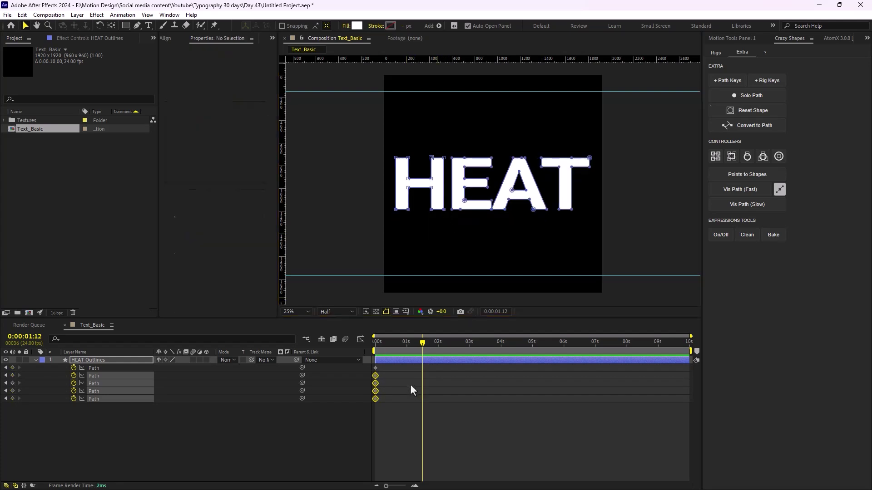
Stretch the H path at 0:00:01:12 so its feet reach the lower guide and its tops reach the upper guide
left_click(376, 368)
left_click_drag(445, 224, 412, 281)
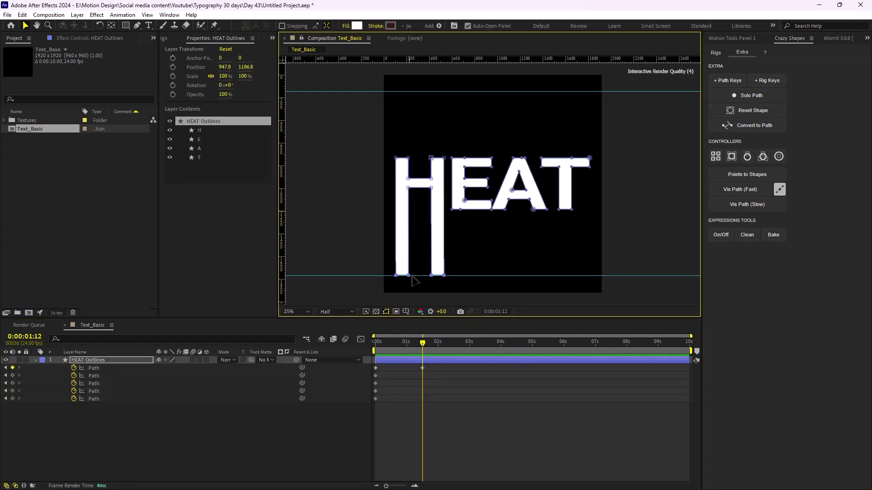
scroll(404, 259, "up", 3)
left_click_drag(409, 233, 430, 163)
Stretch the E path vertically so its bottom and top arms meet the lower and upper guides
scroll(497, 226, "down", 3)
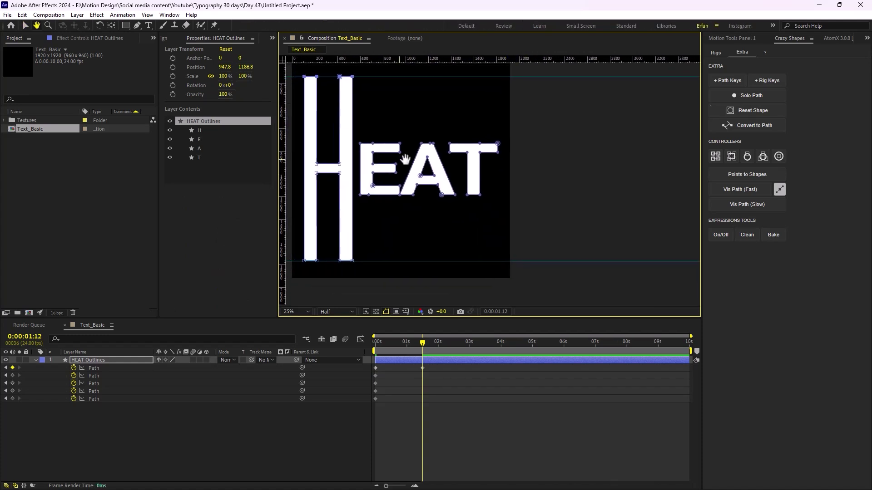
left_click(477, 175)
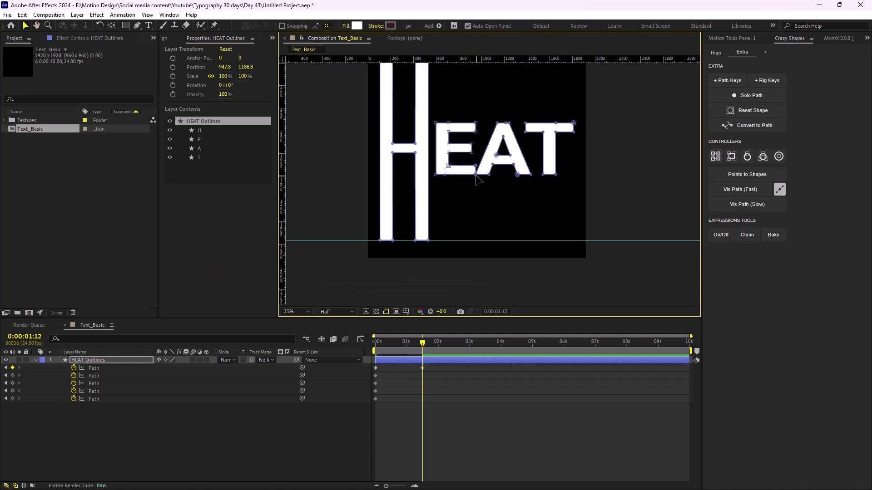
left_click_drag(437, 182, 437, 247)
scroll(454, 218, "up", 2)
left_click_drag(478, 180, 440, 123)
Stretch the A vertically between the two guides, extending both its outer outline and its inner triangular counter
scroll(454, 181, "down", 2)
scroll(454, 182, "right", 3)
left_click_drag(439, 186, 376, 216)
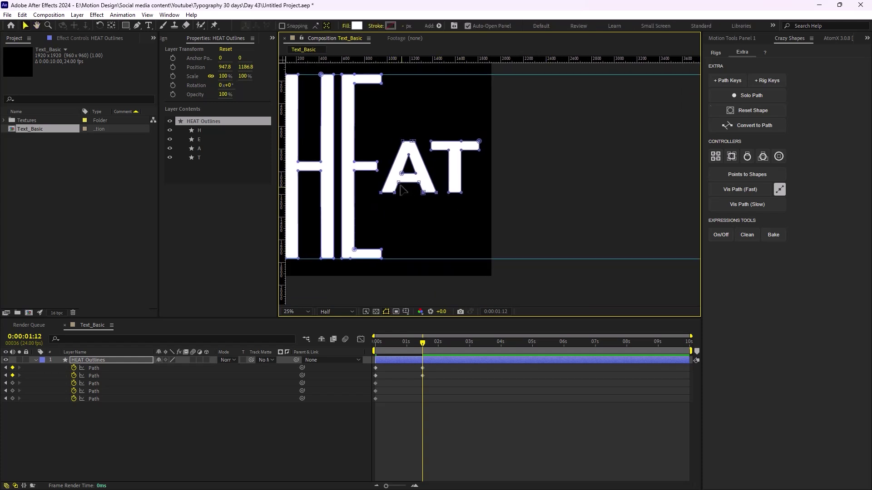
left_click_drag(423, 194, 420, 261)
scroll(397, 177, "up", 2)
scroll(398, 177, "left", 1)
left_click_drag(420, 192, 420, 125)
scroll(399, 149, "down", 2)
scroll(400, 150, "right", 1)
left_click_drag(410, 168, 382, 217)
scroll(395, 181, "up", 2)
left_click_drag(393, 168, 393, 87)
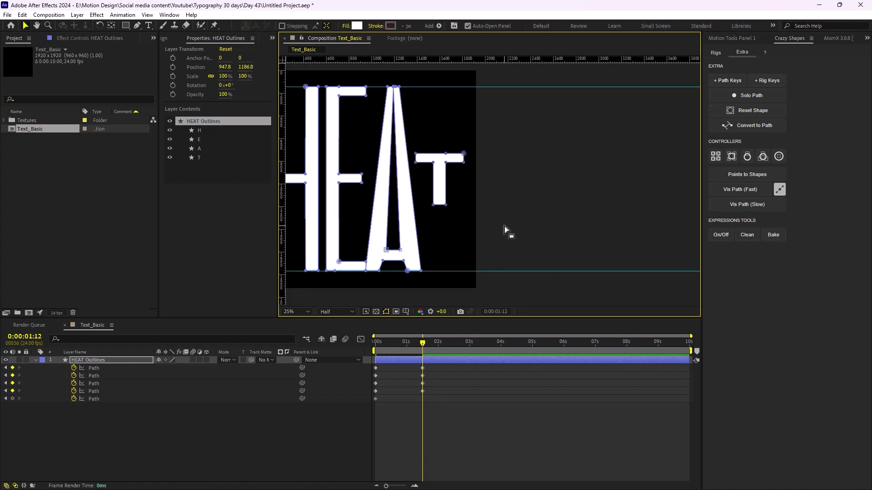
Stretch the T path so its stem reaches the lower guide and its crossbar reaches the upper guide
scroll(450, 196, "down", 2)
scroll(450, 195, "right", 2)
left_click_drag(384, 157, 396, 233)
left_click(399, 166)
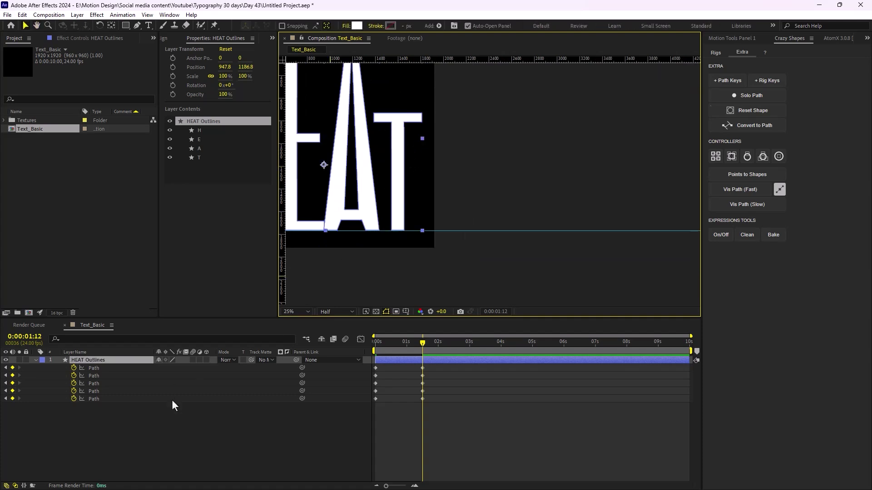
left_click(422, 399)
scroll(399, 227, "up", 4)
scroll(399, 227, "left", 1)
left_click_drag(455, 216, 402, 160)
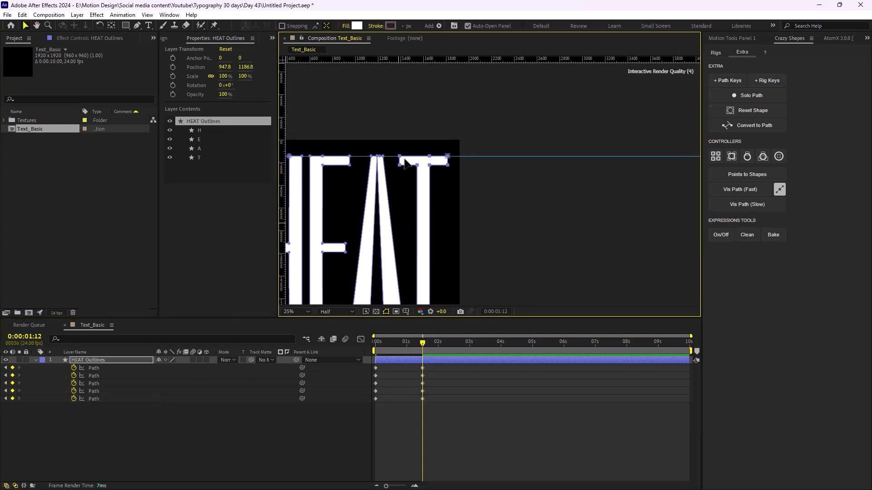
Preview the letter stretch animation from the beginning of the composition
key("comma")
key("comma")
key("comma")
key("period")
key("period")
left_click(337, 364)
key("Home")
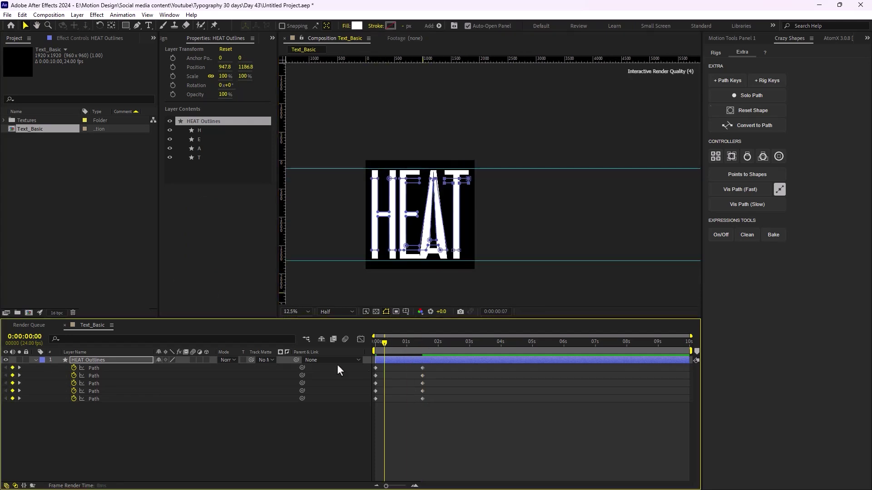
key("space")
Copy the starting path keyframes of all letters and paste them at 0:00:03:00
left_click(434, 345)
left_click_drag(433, 345, 470, 367)
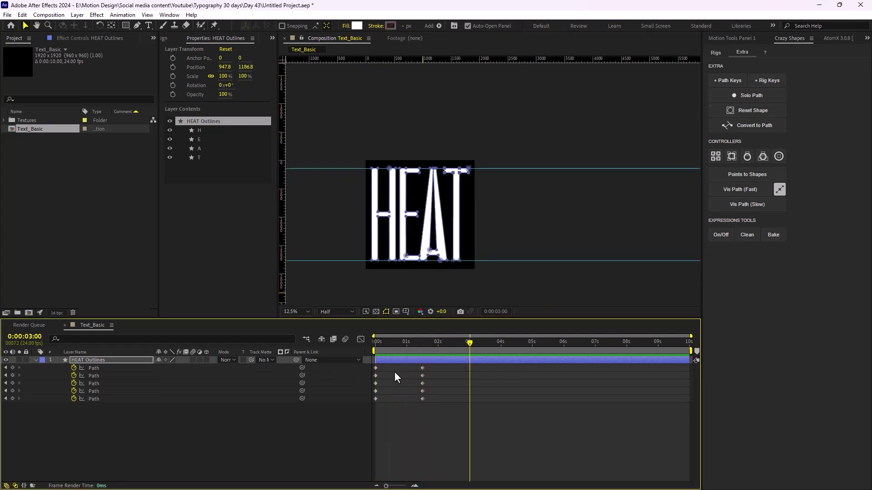
left_click_drag(394, 364, 366, 416)
key("ctrl+c")
key("ctrl+v")
Ease all the path keyframes in and out with a Motion Tools value of 85
key("Home")
left_click_drag(497, 365, 334, 457)
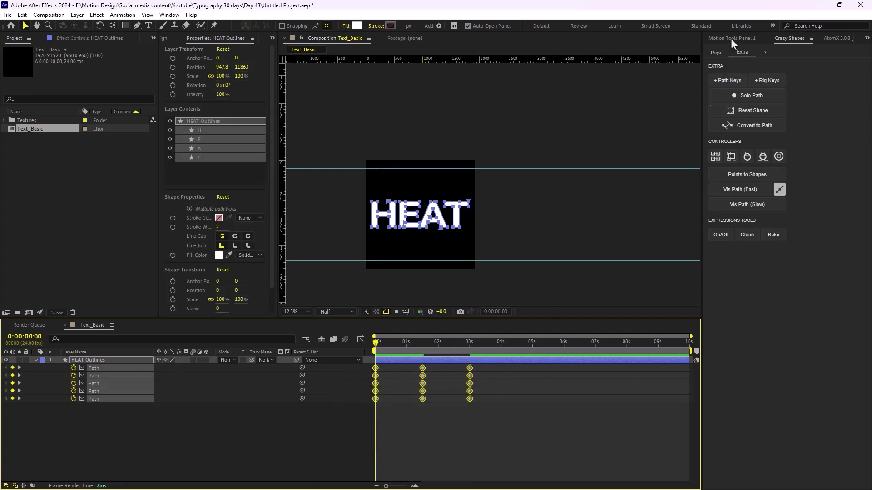
left_click(731, 38)
type("85")
key("Return")
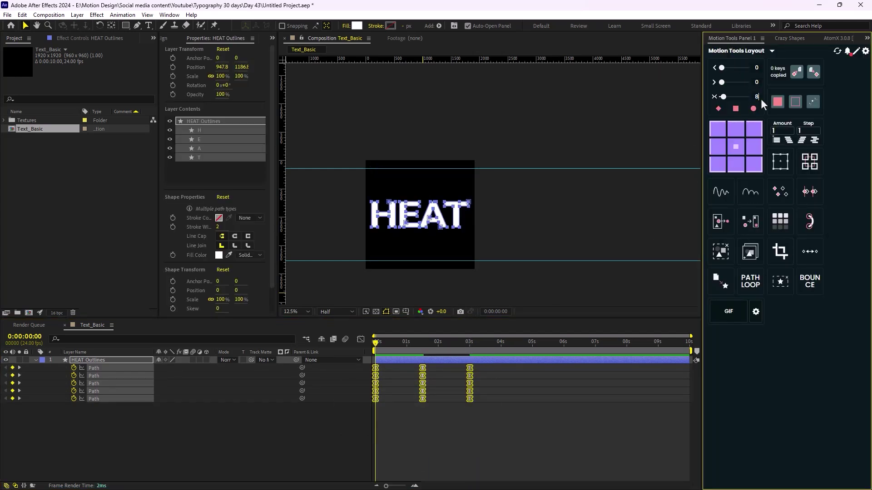
Play back the eased letter animation from the start to check its motion
left_click(333, 420)
key("space")
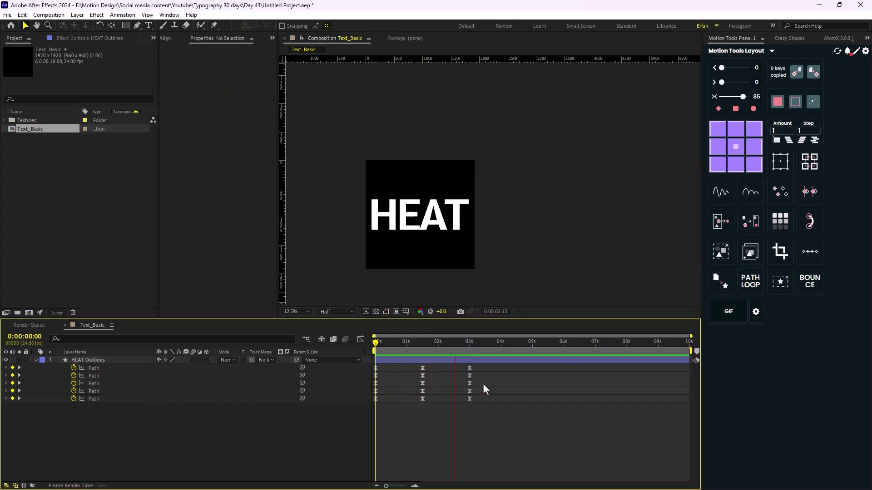
key("space")
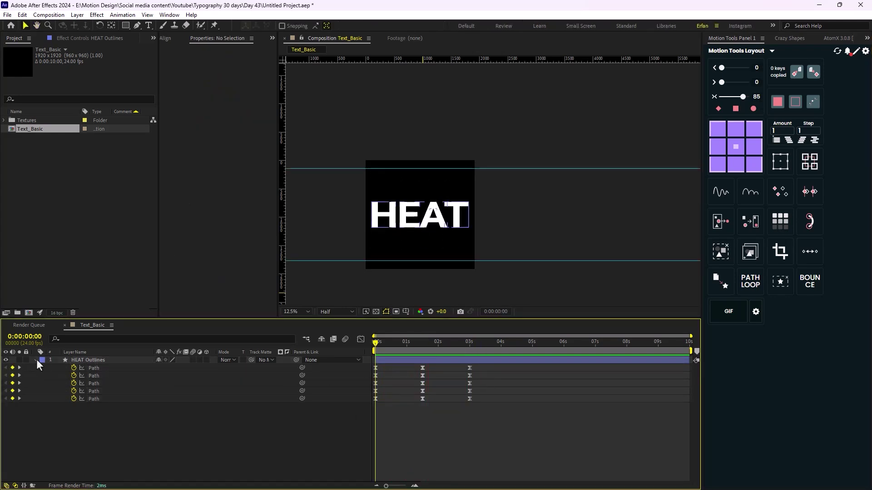
Pre-compose the HEAT Outlines layer into a new composition named Text_Animation
left_click(35, 359)
left_click(93, 360)
key("ctrl+shift+c")
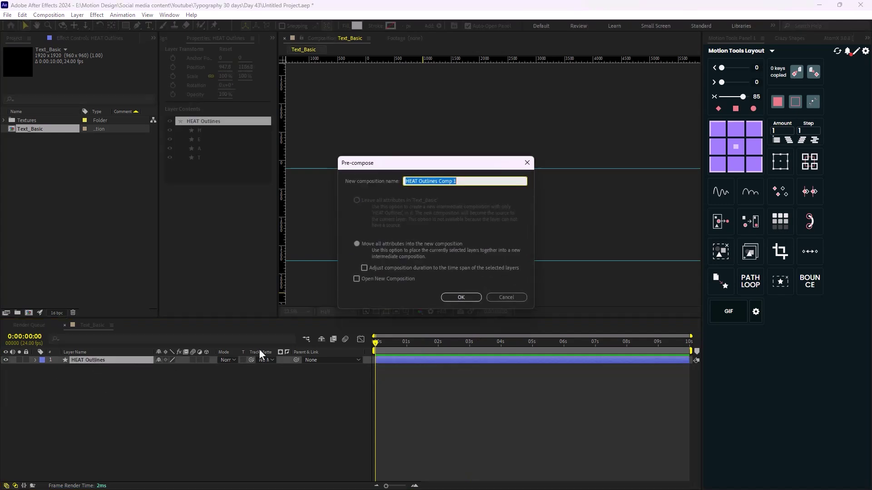
key("BackSpace")
type("Text_Animation")
key("Return")
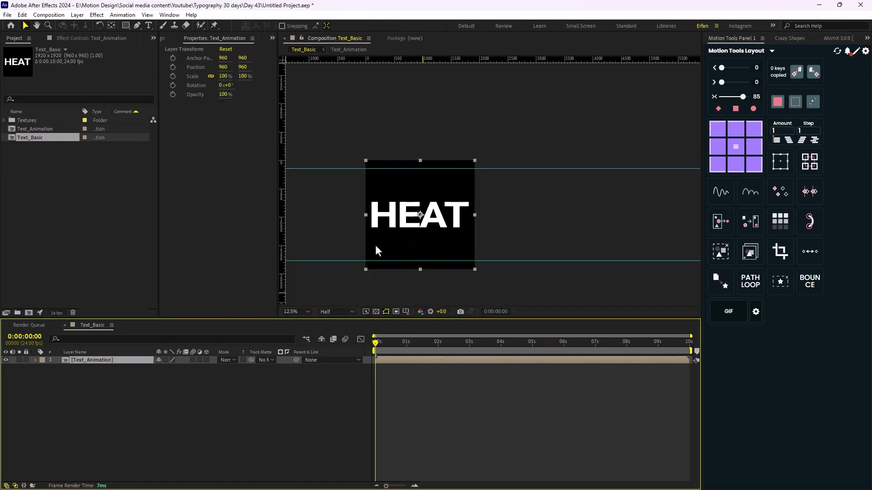
Apply the Wave Warp effect to the Text_Animation layer
left_click(121, 386)
left_click(105, 361)
key("ctrl+space")
type("wave")
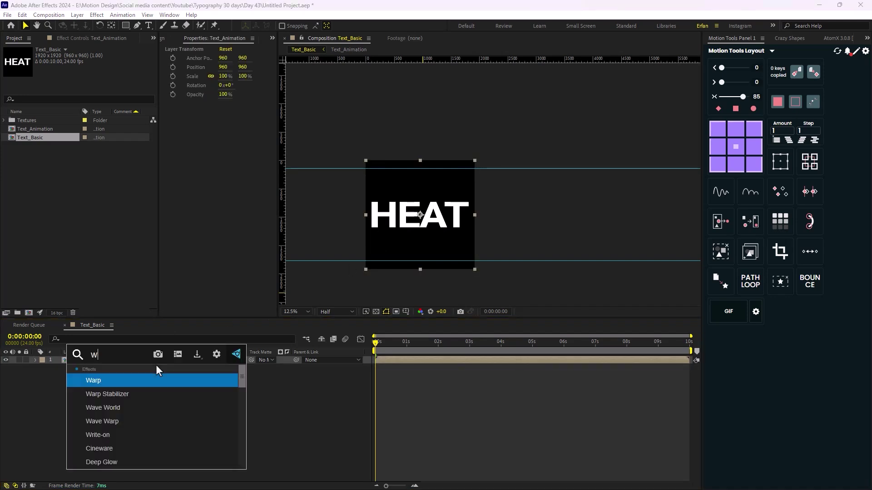
left_click(125, 391)
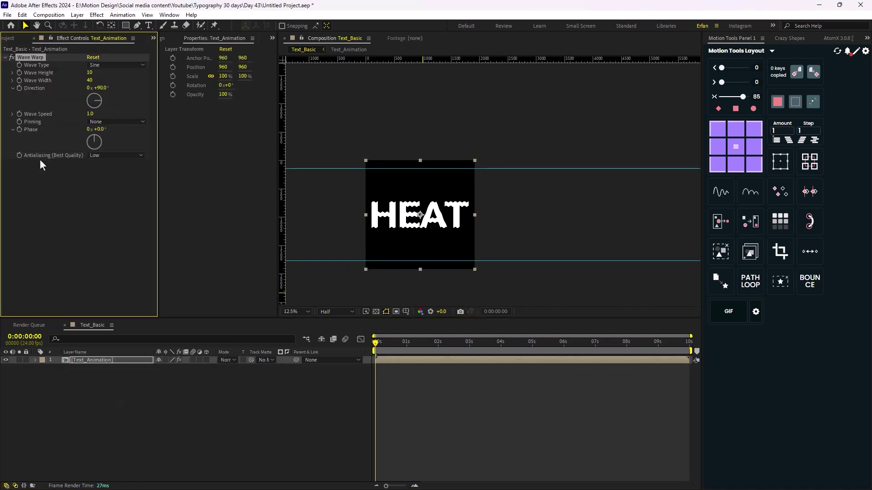
Set the Wave Warp direction to 0° and the wave width to 250
left_click(99, 87)
type("10")
key("Return")
left_click_drag(92, 85, 146, 105)
left_click(92, 80)
type("250")
key("Return")
scroll(419, 272, "up", 2)
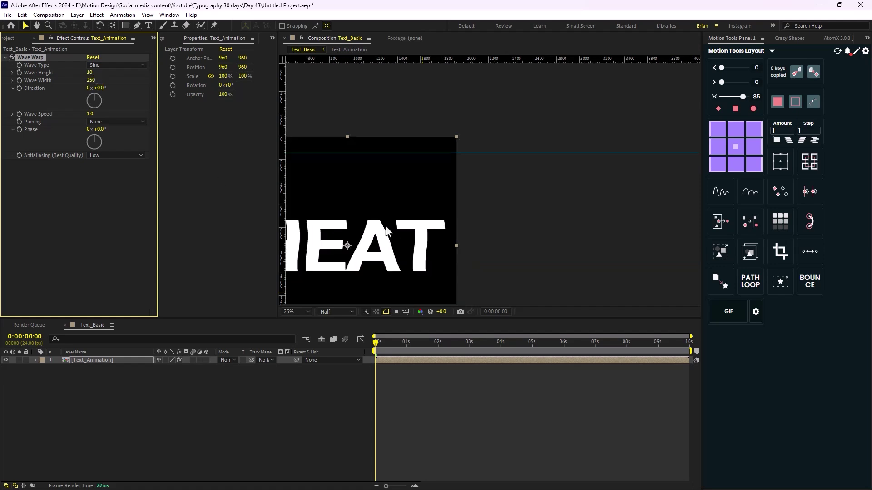
Scrub and play back the Text_Animation layer to check the Wave Warp distortion on the stretching letters
left_click_drag(380, 343, 431, 356)
key("comma")
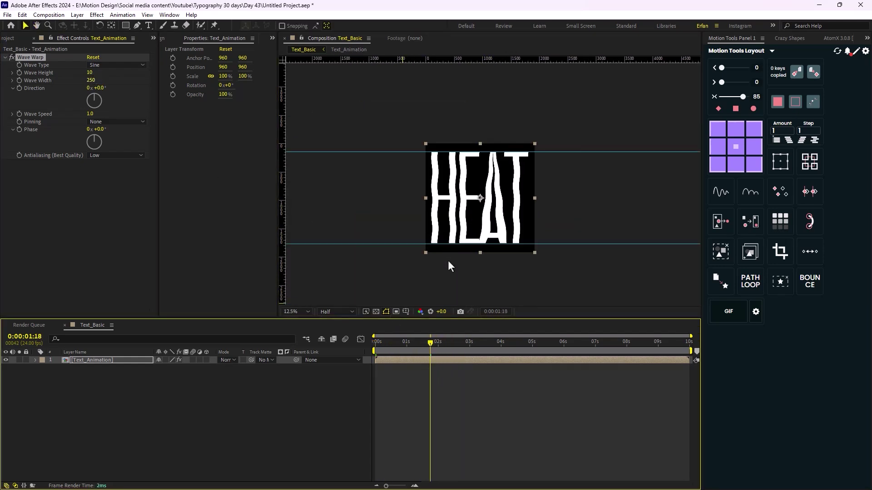
key("space")
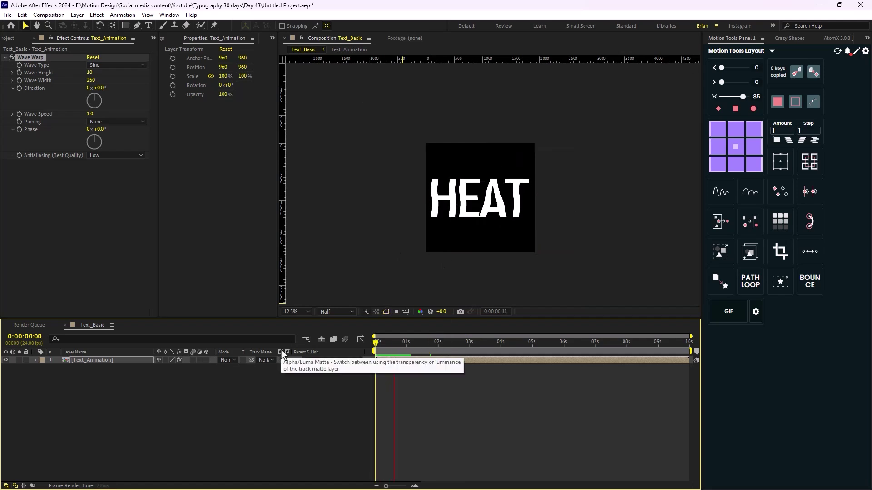
key("space")
left_click_drag(465, 342, 358, 366)
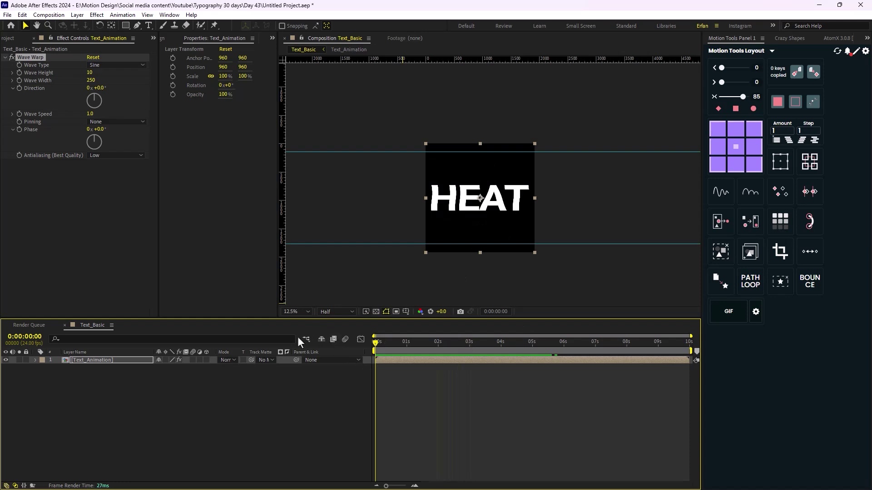
Keyframe the Wave Warp's Wave Height at 0 at the start of the composition
left_click(90, 74)
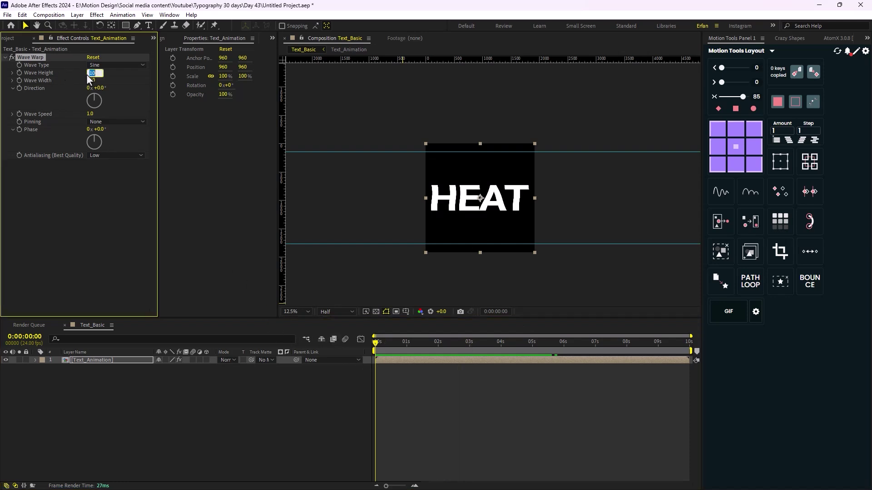
type("0")
key("Return")
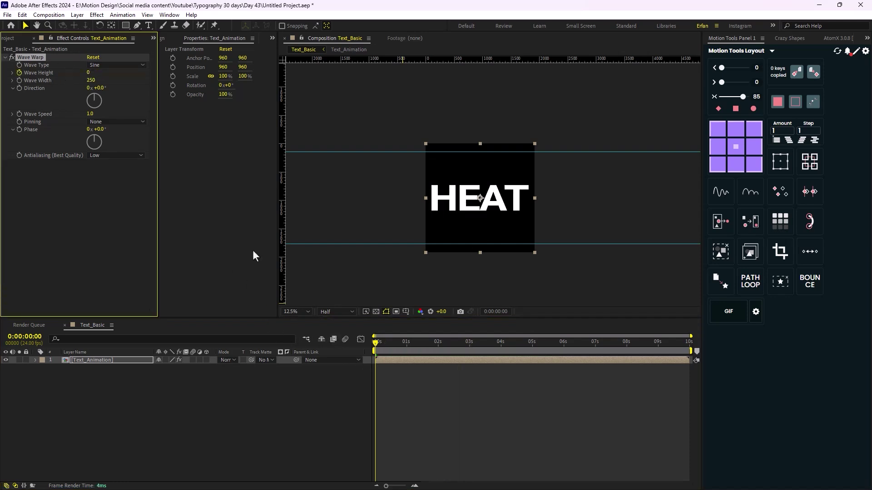
Add a Wave Height keyframe of 20 at 0:00:01:12, where the letters are fully stretched
key("u")
left_click_drag(376, 345, 422, 361)
left_click(85, 72)
type("20")
key("Return")
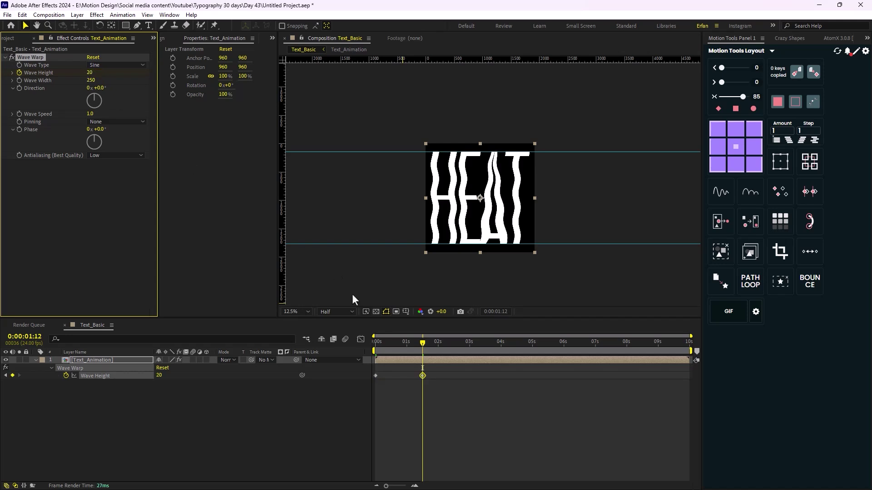
Copy the first Wave Height keyframe to 0:00:03:00 and ease all three keyframes in and out at 85
left_click_drag(426, 344, 469, 366)
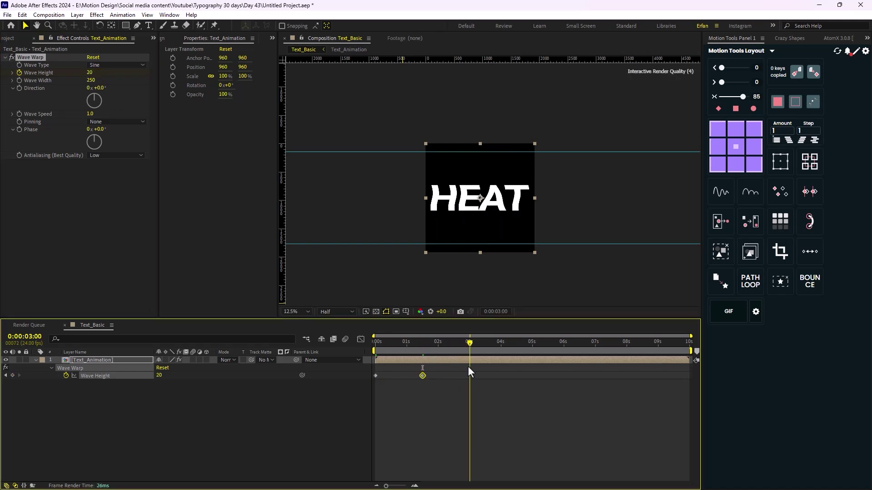
left_click(375, 376)
key("ctrl+c")
key("ctrl+v")
left_click_drag(512, 403, 370, 366)
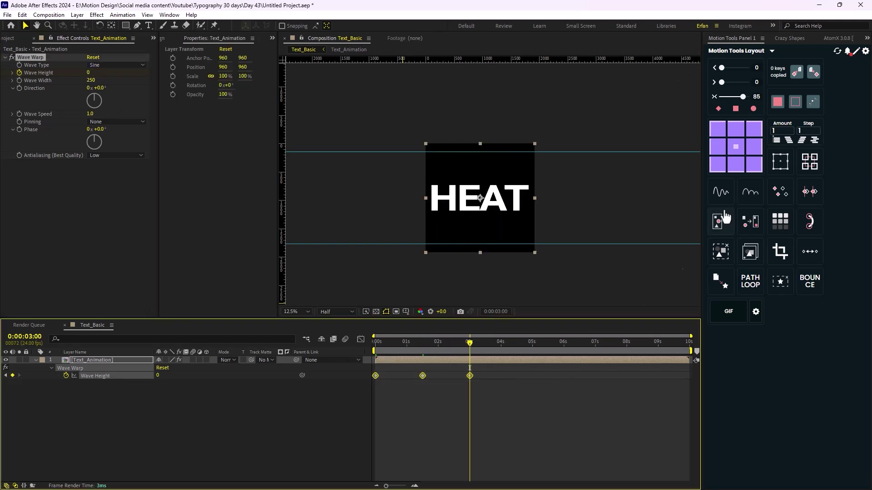
left_click(742, 98)
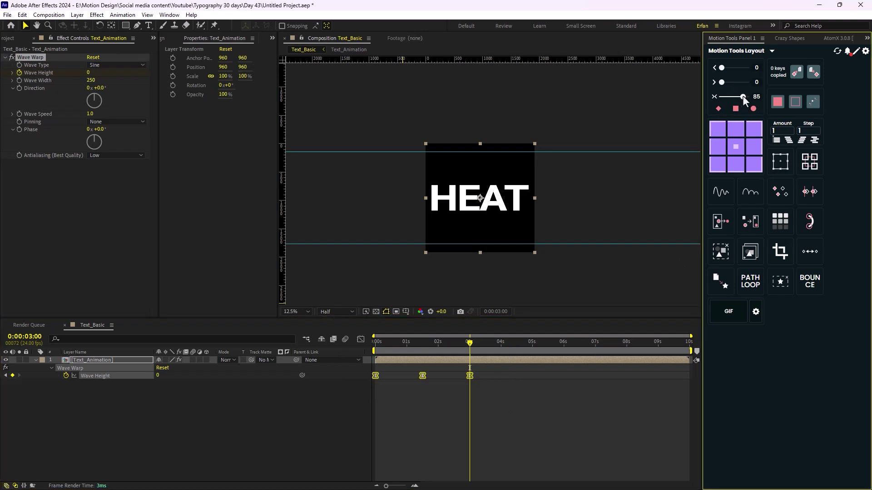
Play back the eased Wave Height animation from the start, then return to the first frame
key("Home")
key("space")
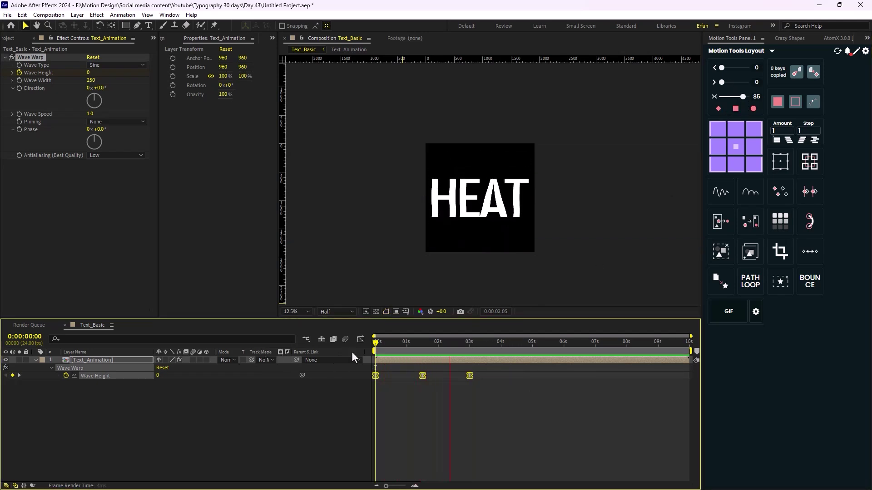
left_click(475, 359)
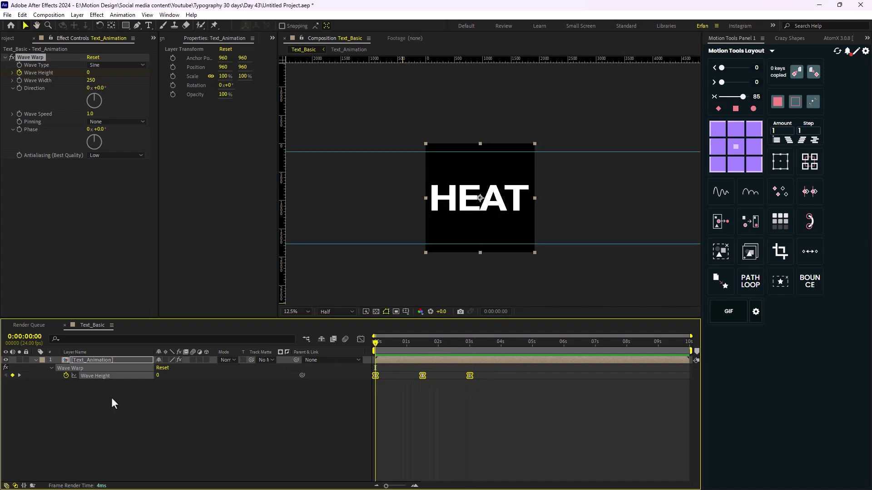
Apply the Tint effect to the Text_Animation layer and map white to the red FF0B0B
key("ctrl+space")
type("tint")
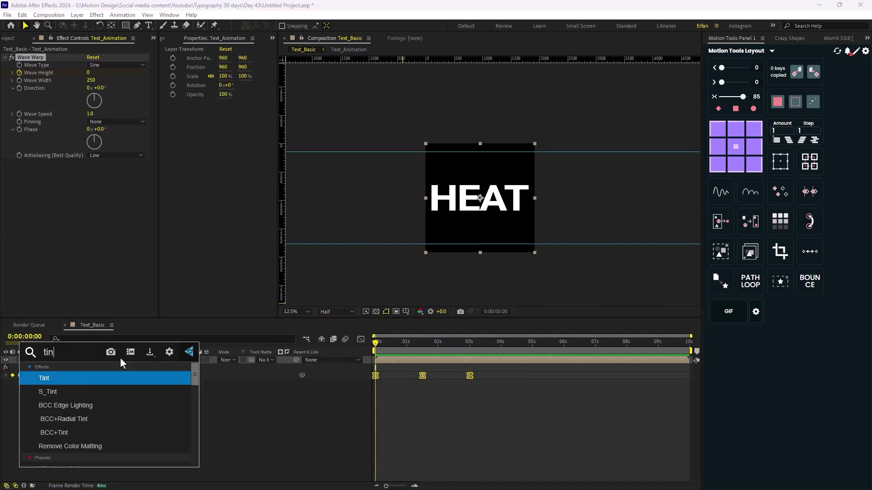
key("Return")
left_click(91, 178)
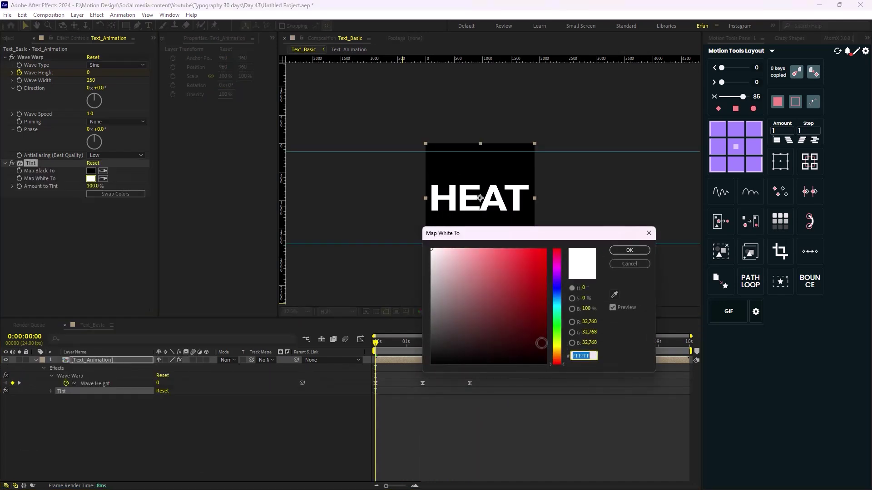
left_click_drag(531, 285, 541, 247)
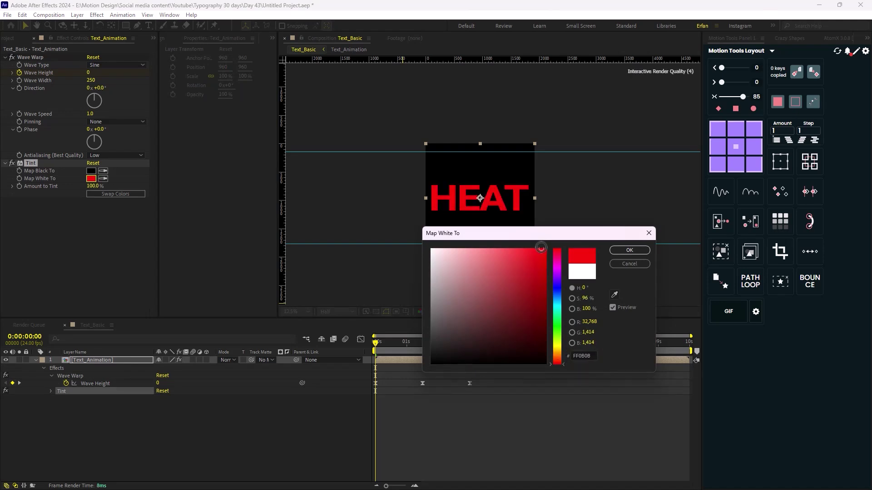
left_click(629, 251)
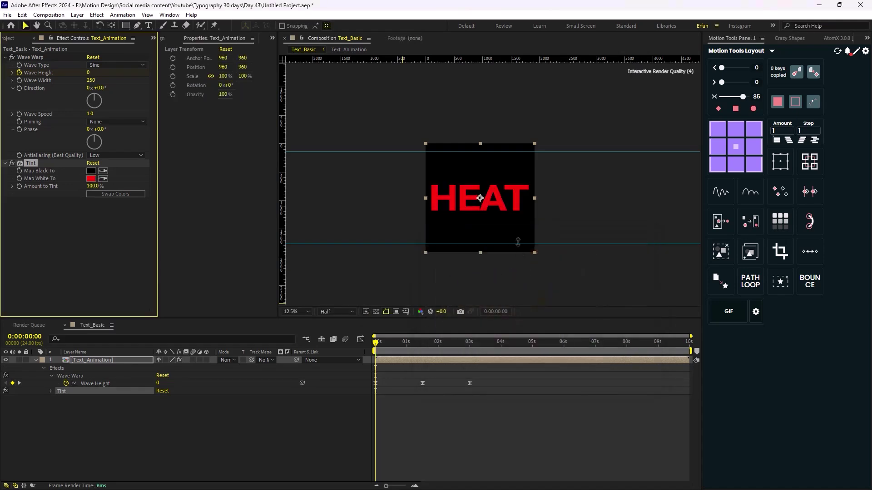
Duplicate the Text_Animation layer and place the copy beneath the original
left_click(164, 445)
left_click(86, 362)
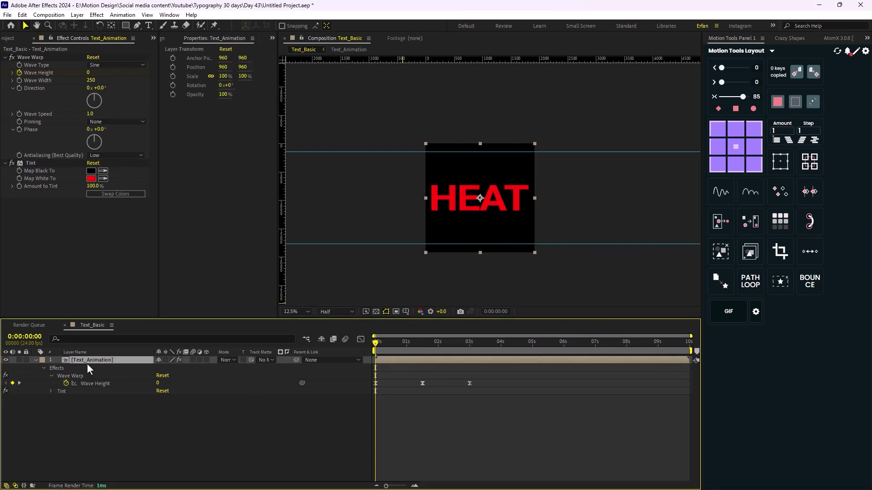
key("ctrl+d")
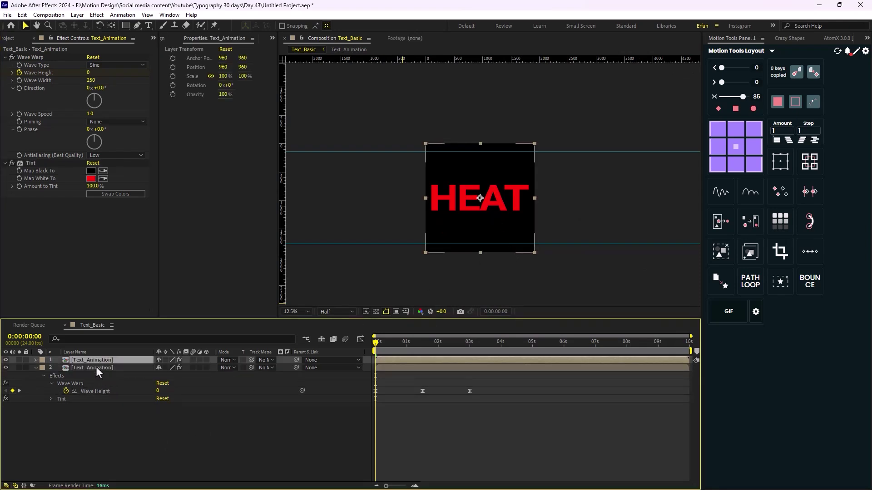
left_click_drag(95, 361, 95, 371)
Rename the upper Text_Animation layer Top and the lower one Bottom
left_click(97, 360)
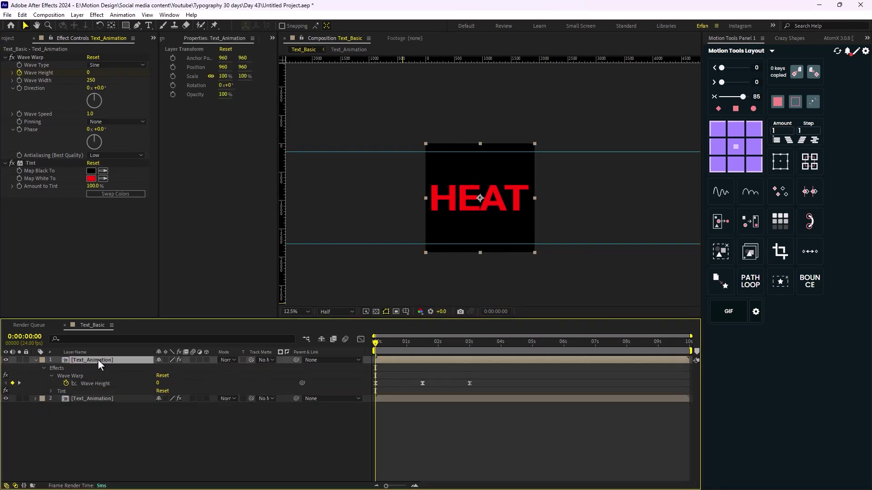
key("Return")
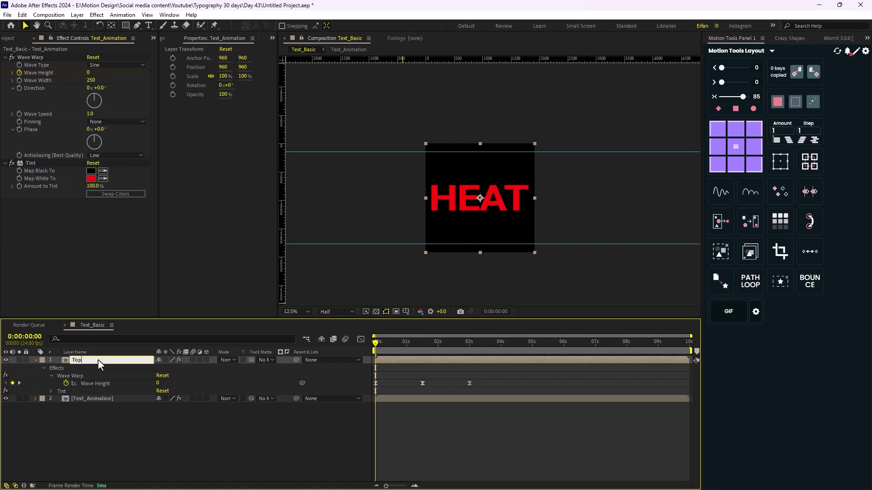
type("Top")
key("Return")
left_click(91, 401)
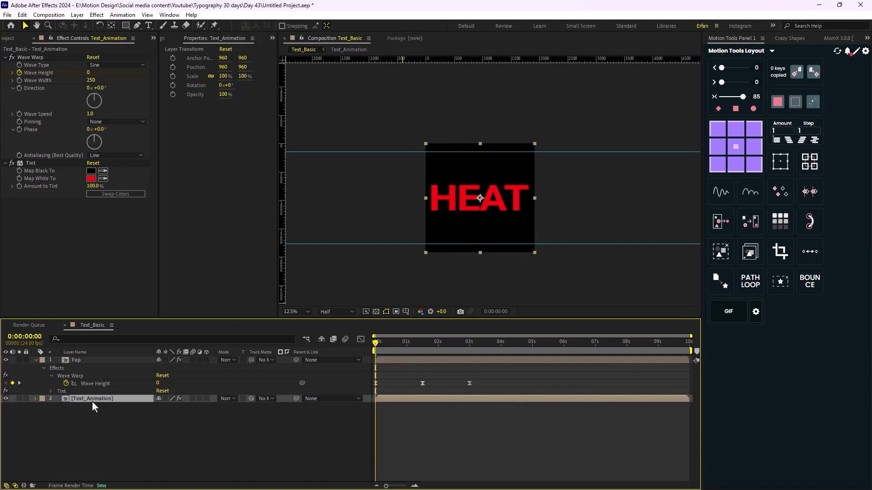
key("Return")
type("Bottom")
key("Return")
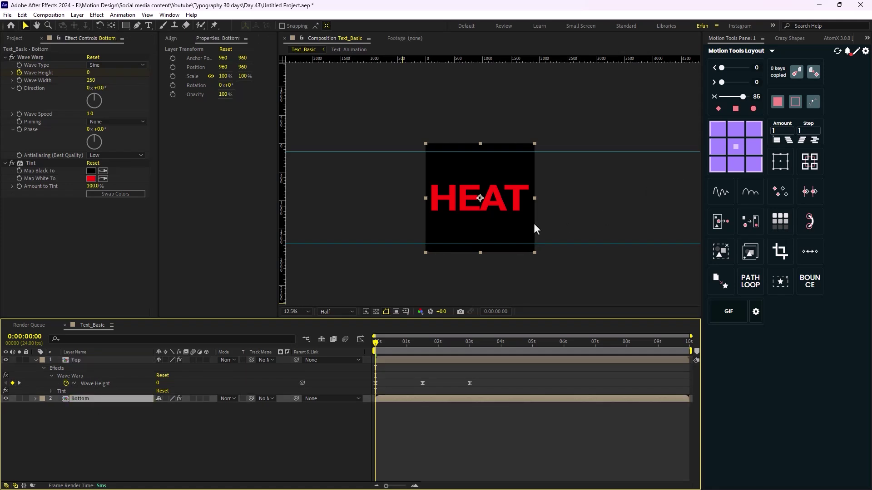
Reveal the Bottom layer's Position and change its Tint effect to map white to yellow
key("period")
key("p")
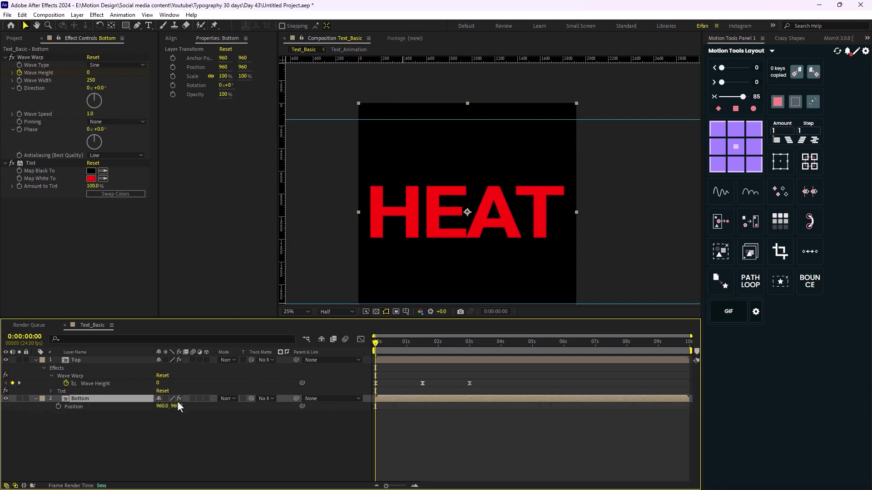
left_click(91, 179)
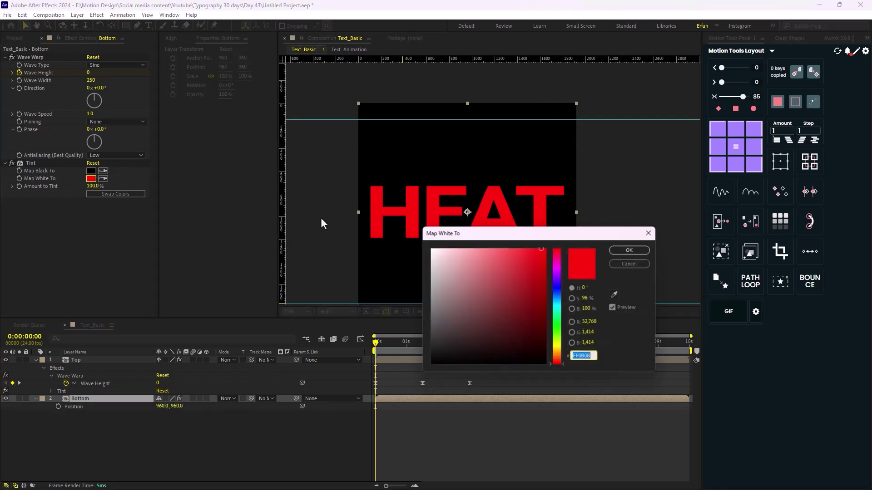
left_click(557, 348)
left_click(537, 257)
left_click(626, 251)
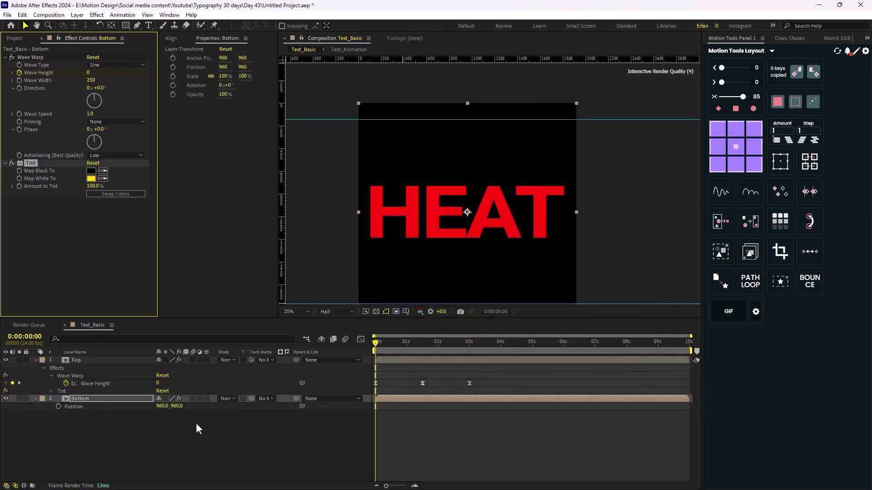
Set the Bottom layer's horizontal position to 1000 to offset it from the Top layer
left_click_drag(162, 405, 175, 414)
left_click(163, 406)
type("1000")
key("Return")
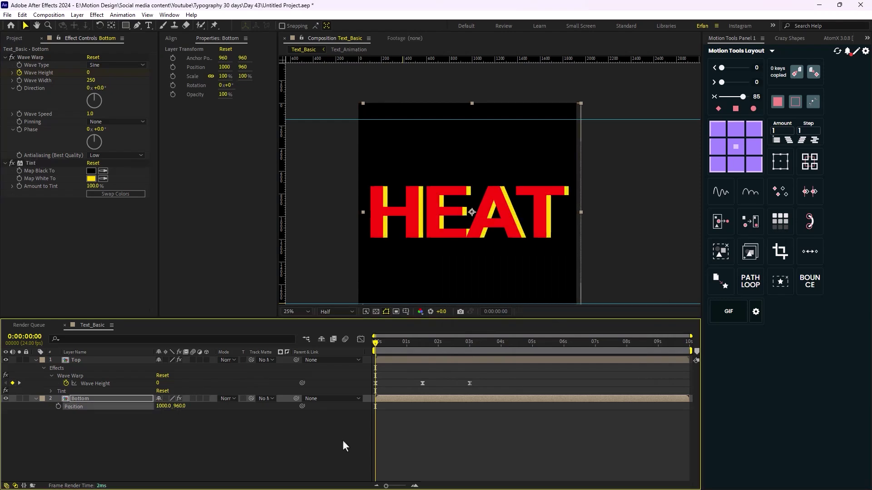
Scrub and play back the red and yellow layers together, then return to the first frame
left_click_drag(386, 343, 452, 349)
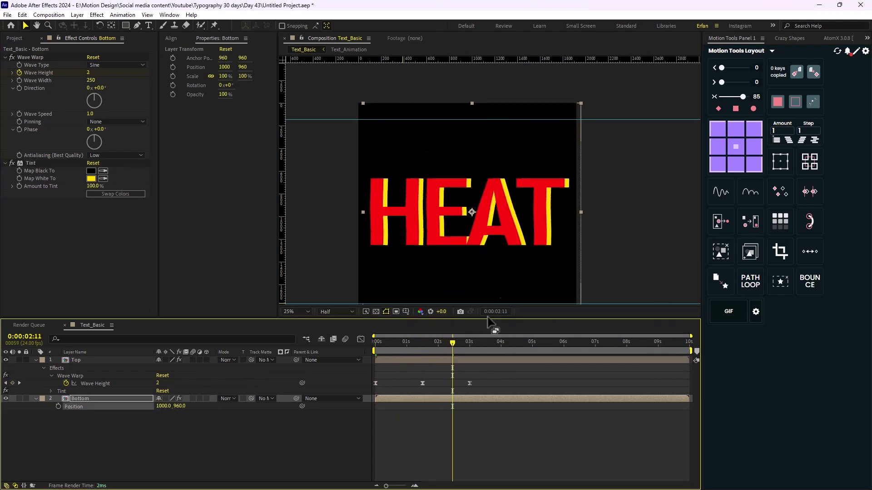
scroll(493, 278, "down", 1)
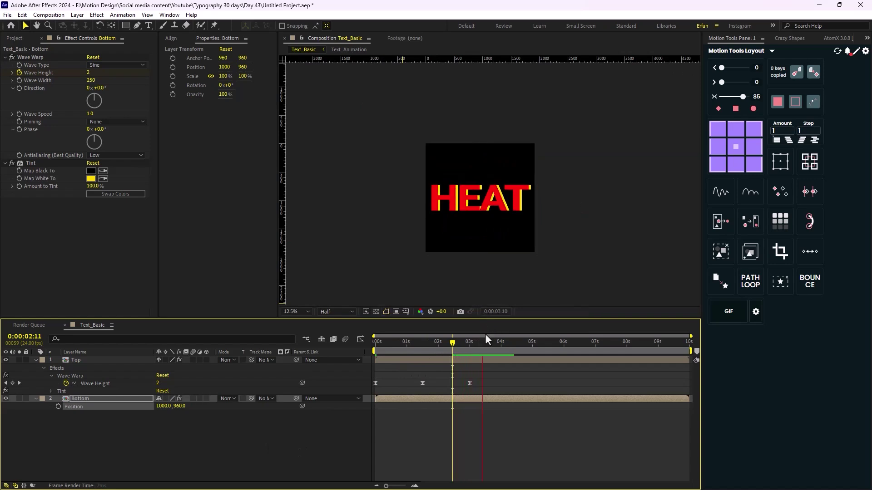
left_click_drag(508, 351, 270, 370)
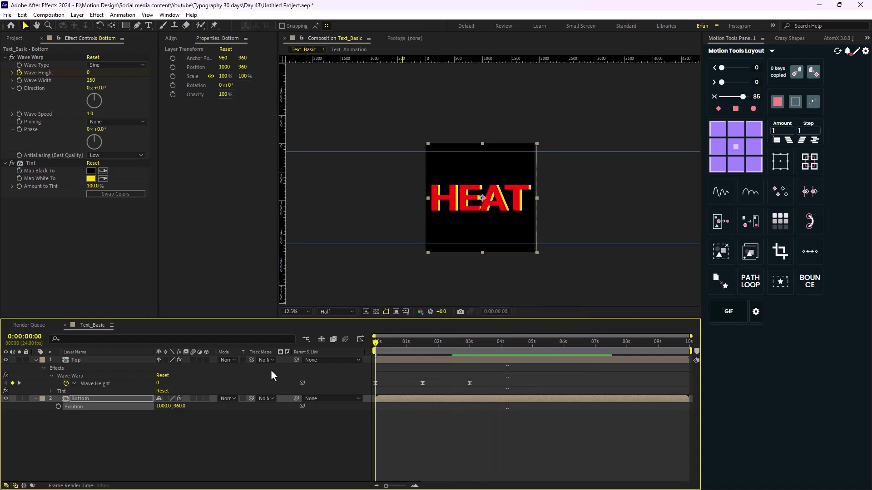
Collapse the Top and Bottom layers and pre-compose them into a new composition named Text_Warp
left_click(36, 360)
left_click(35, 368)
left_click(129, 417)
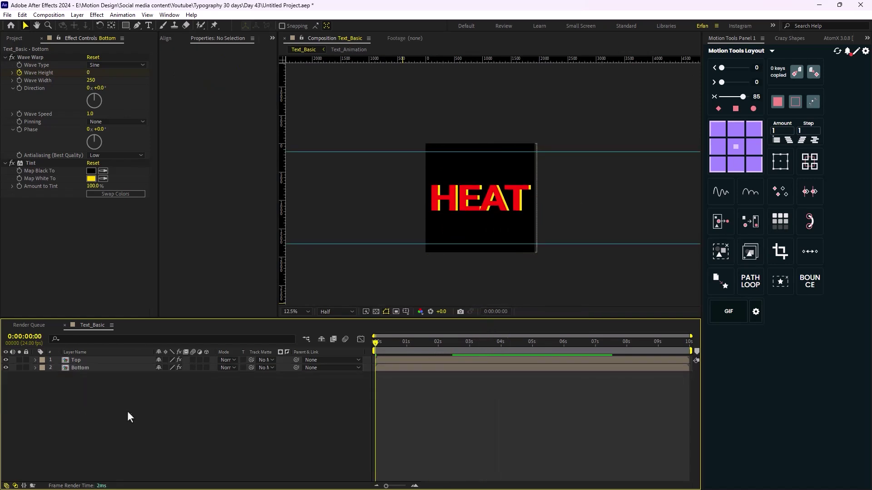
key("ctrl+a")
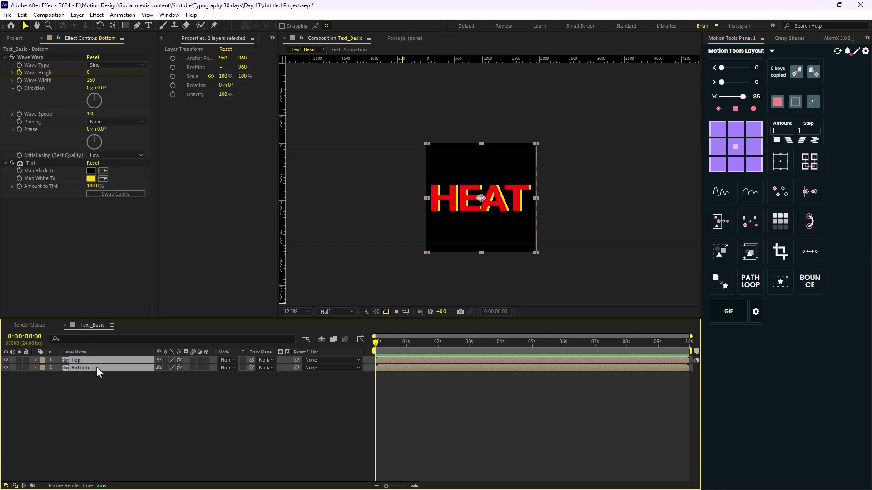
left_click_drag(101, 429, 76, 344)
key("ctrl+shift+c")
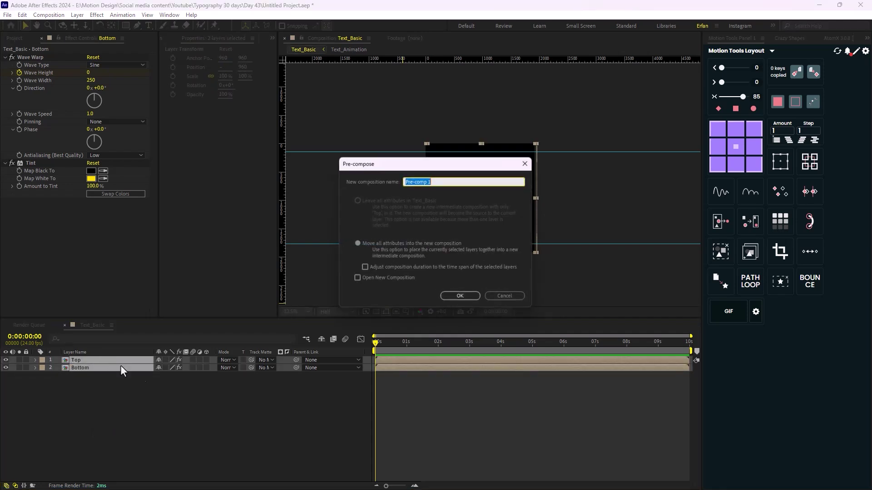
type("T")
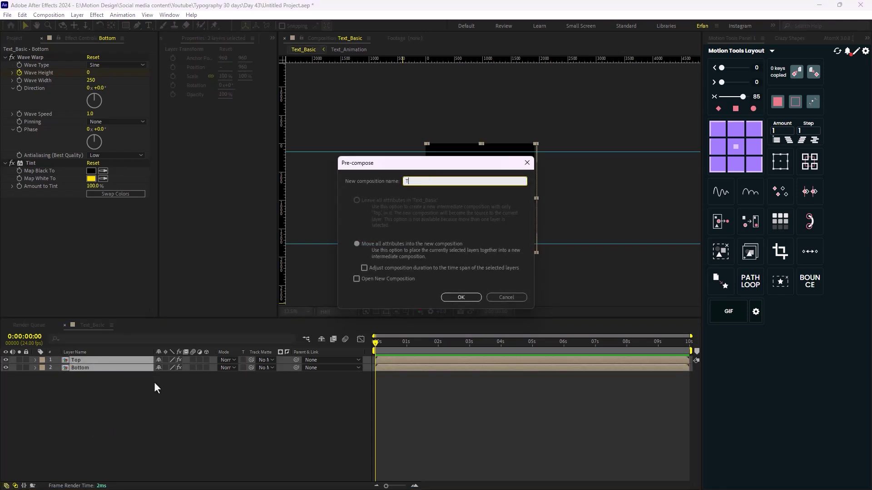
type("ext_Warp")
key("Return")
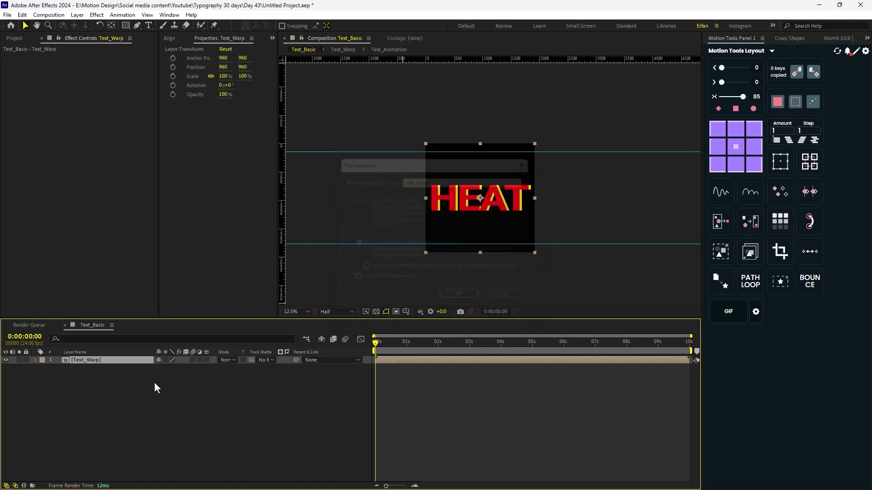
Add a new solid layer named Displacement Map to the Text_Basic composition
left_click(147, 414)
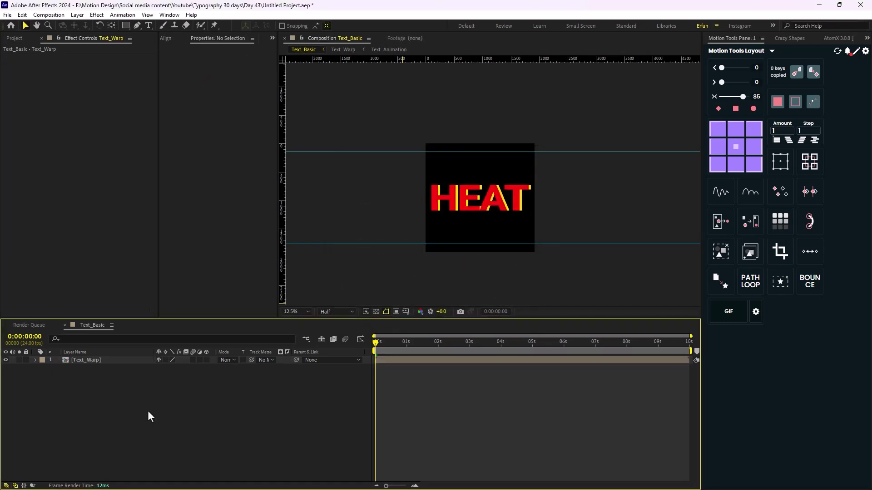
right_click(149, 411)
mouse_move(210, 299)
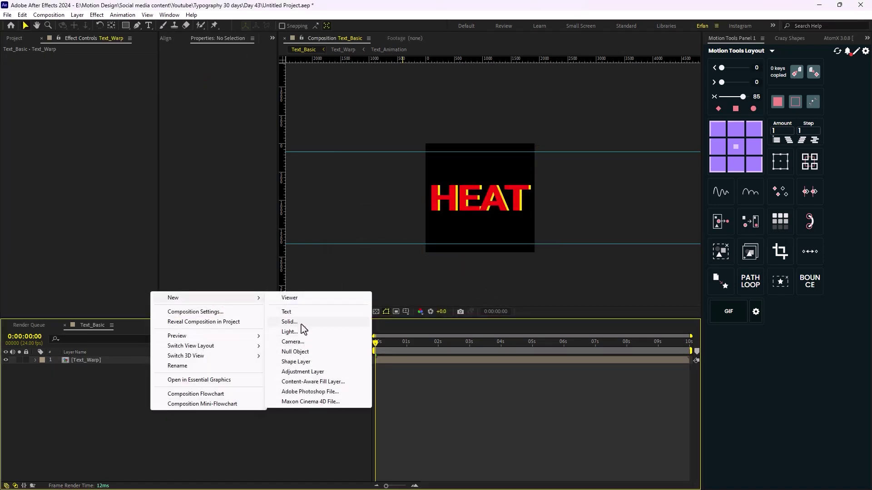
left_click(301, 323)
type("Displacement Map")
key("Return")
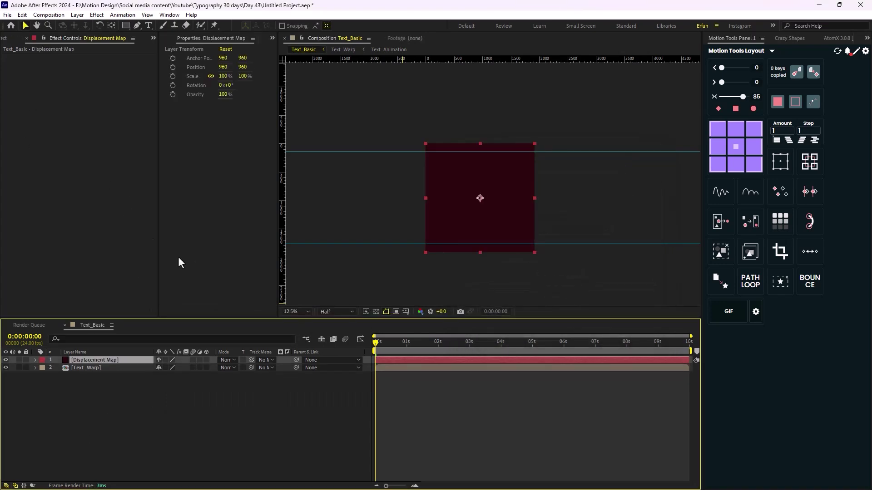
Apply Gradient Ramp to the Displacement Map layer, running horizontally from just outside its left edge to just outside its right edge
key("ctrl+space")
type("grad")
key("Return")
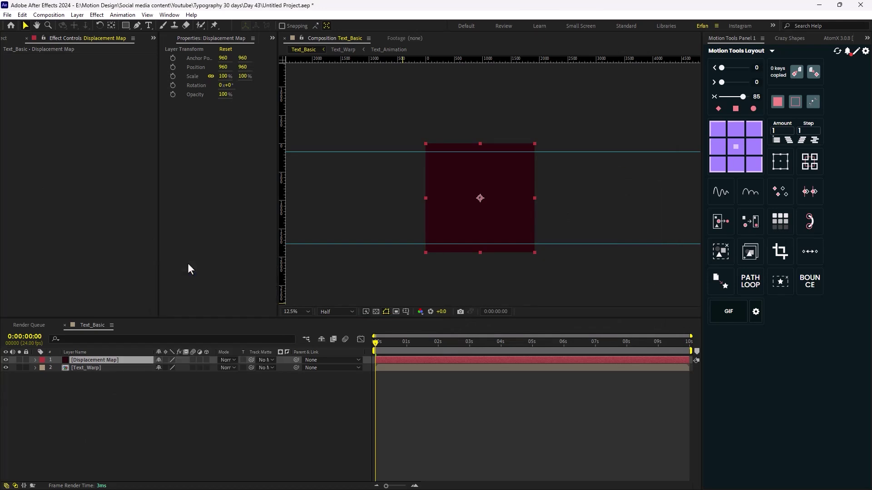
left_click(91, 64)
left_click(422, 200)
left_click(91, 80)
left_click(536, 200)
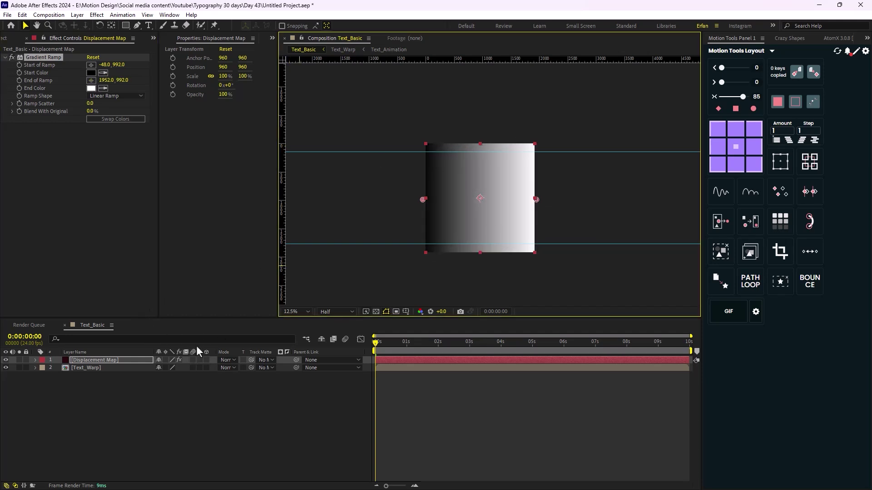
Apply Tritone to the Displacement Map layer with highlights 000000 and midtones FFFFFF
key("ctrl+space")
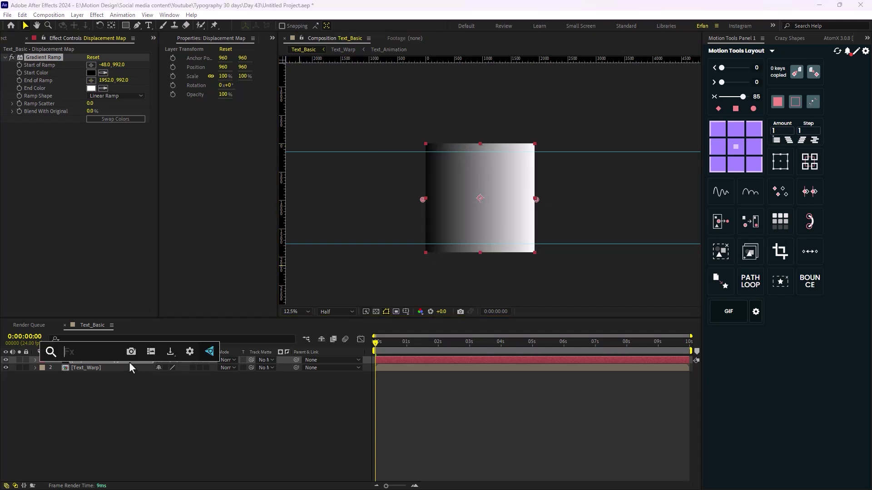
type("tri")
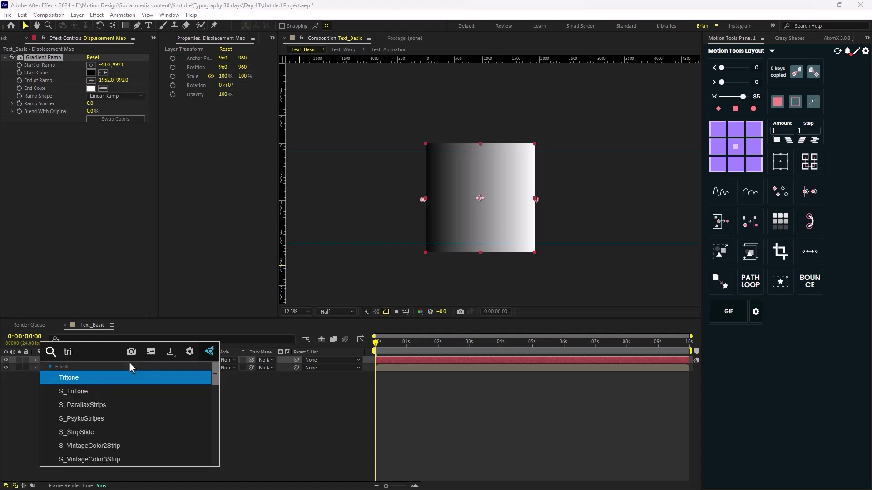
key("Return")
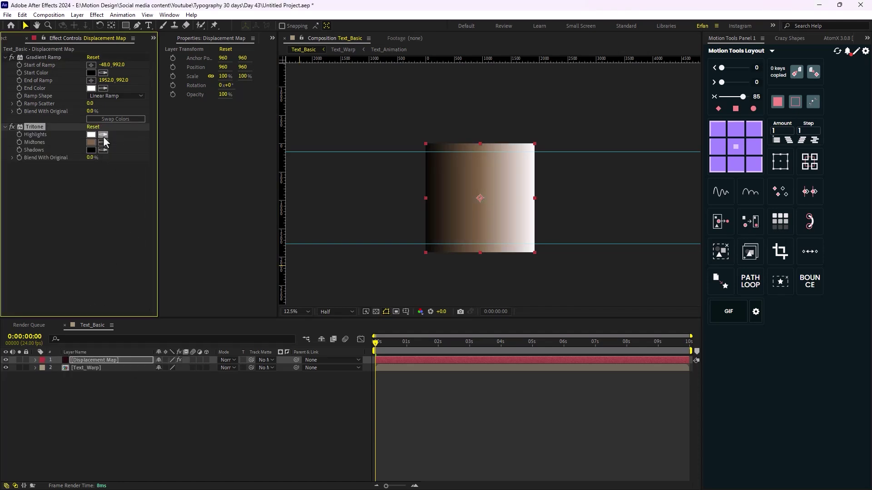
left_click(91, 134)
type("000000")
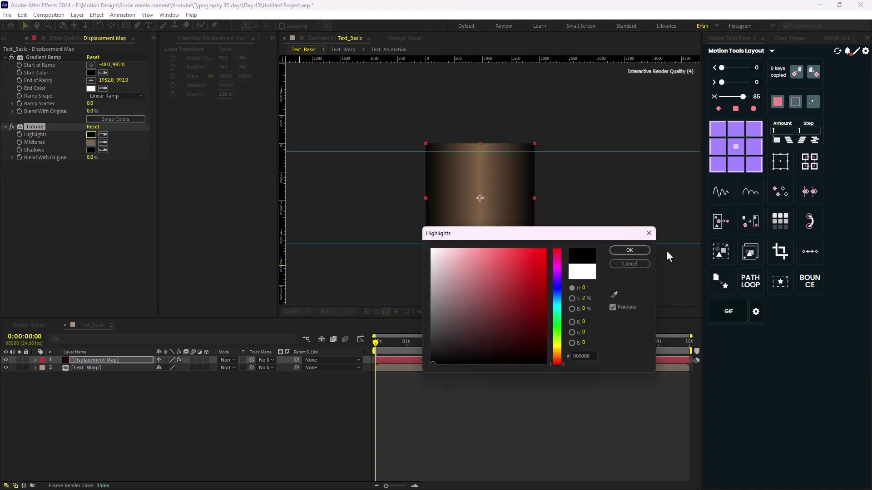
left_click(629, 251)
left_click(91, 142)
type("ffffff")
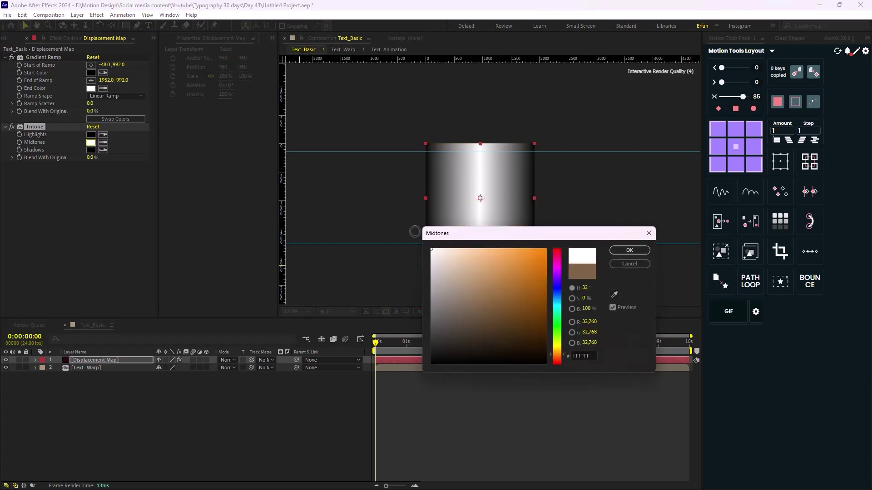
left_click(620, 250)
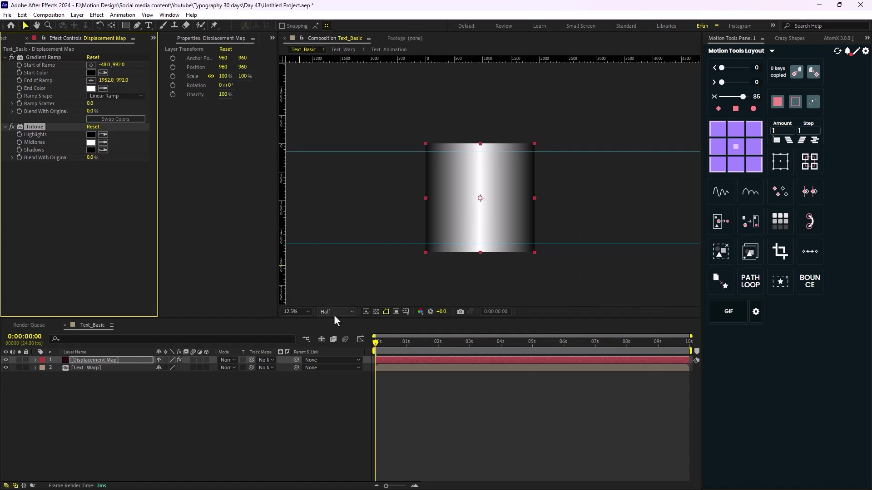
Apply Fast Box Blur to the Displacement Map layer with a blur radius of 113
key("ctrl+space")
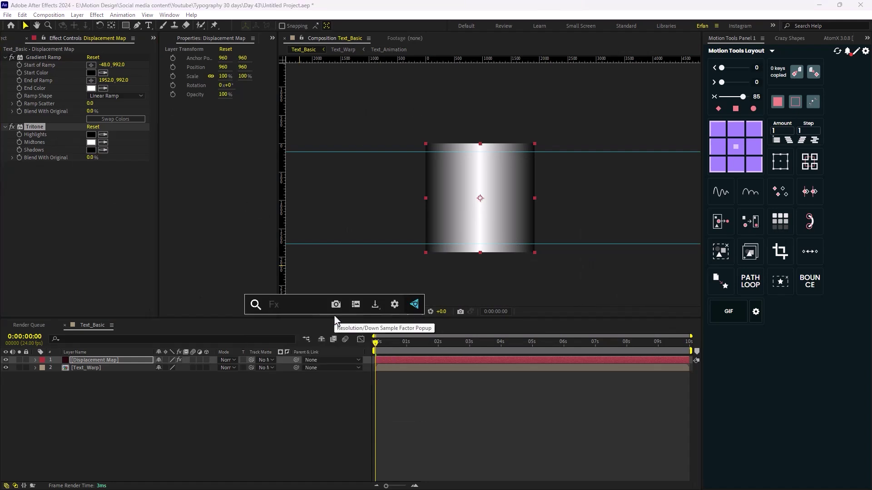
type("fast")
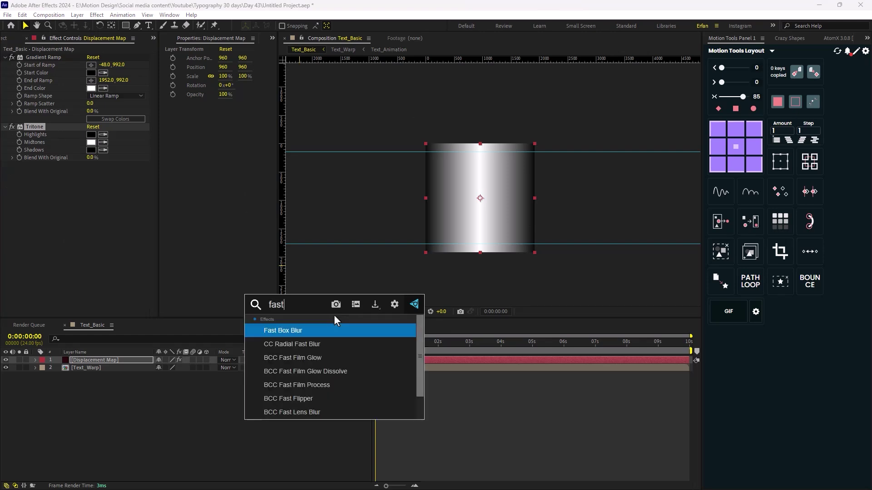
key("Return")
left_click_drag(90, 173, 140, 179)
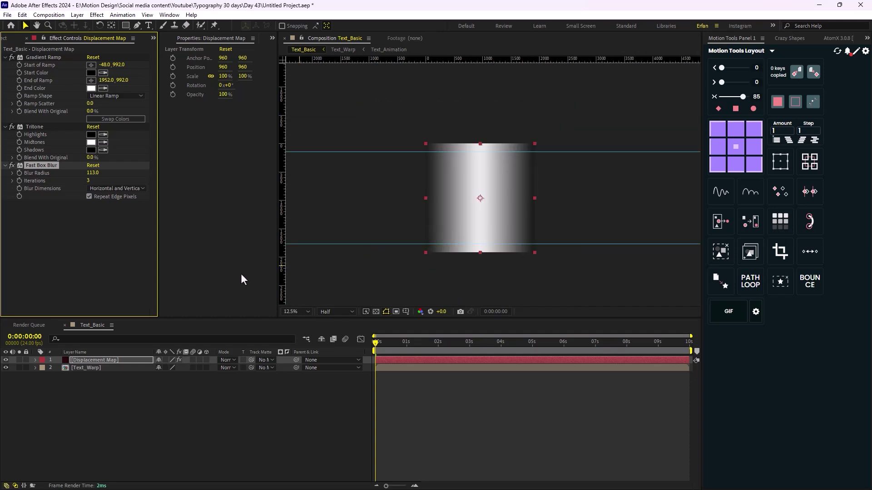
Apply Fractal Noise to the Displacement Map layer with fractal type Subscale, noise type Spline, scale width 60, scale height 150 and Overlay blending
key("ctrl+space")
type("frac")
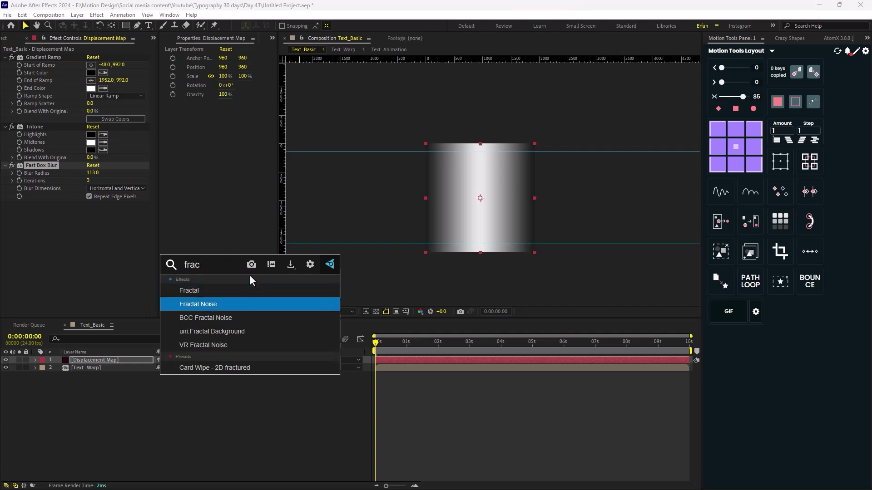
key("Return")
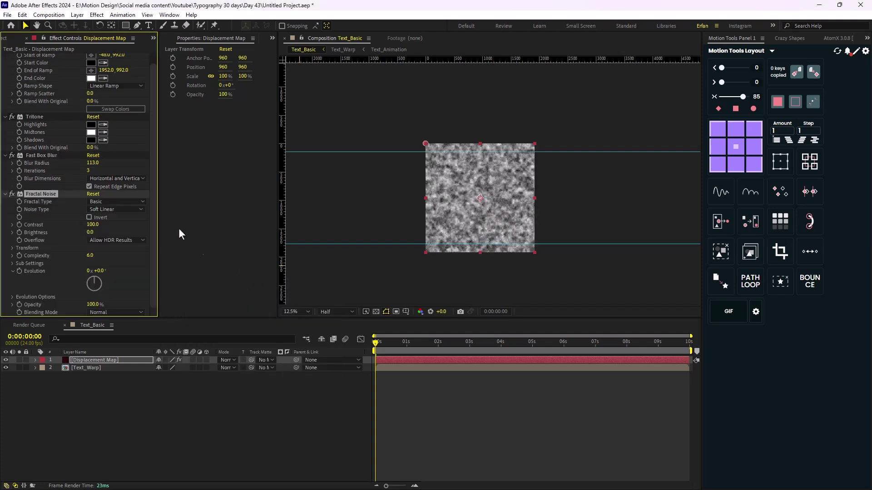
left_click(107, 201)
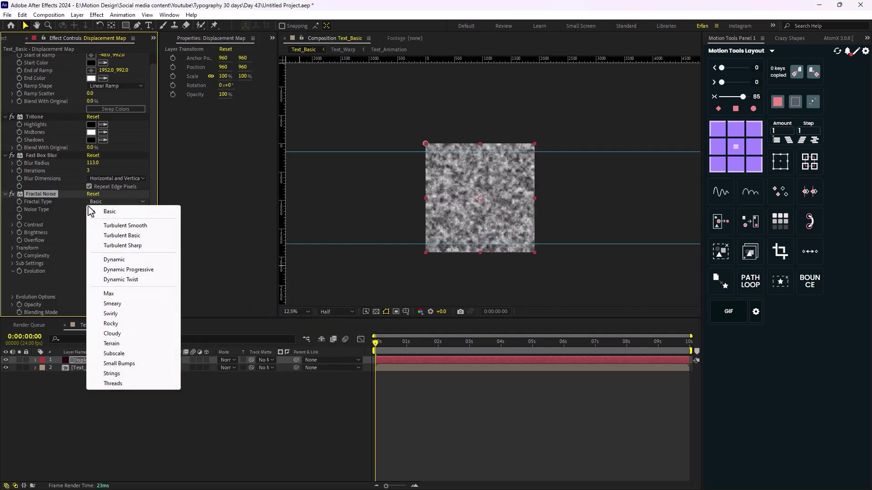
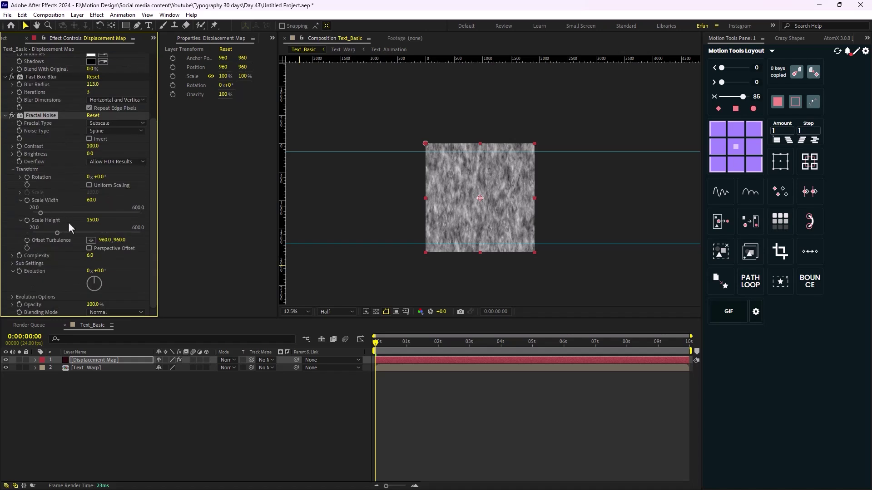
left_click(94, 313)
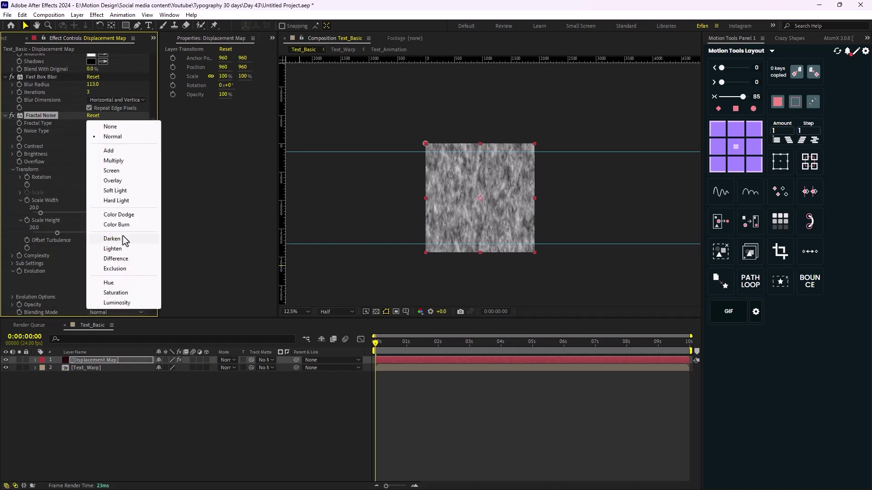
left_click(121, 183)
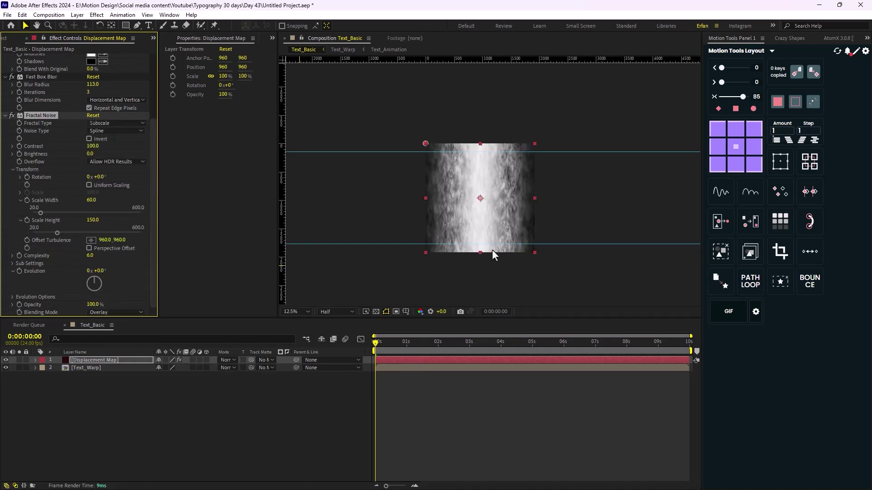
Set the Fractal Noise contrast to 128, animate its Evolution from 0° at the first frame to 0:00:03:00, and preview it
left_click_drag(92, 145, 106, 145)
left_click_drag(380, 343, 470, 366)
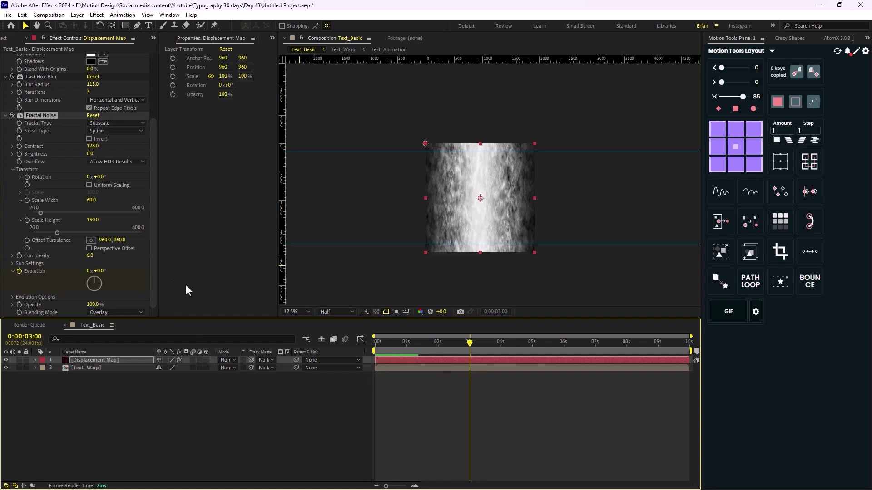
left_click_drag(88, 271, 114, 273)
key("space")
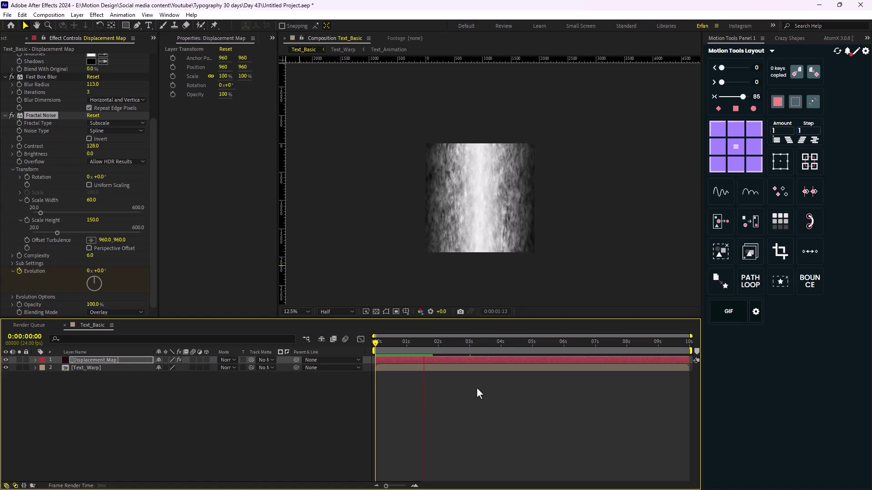
key("space")
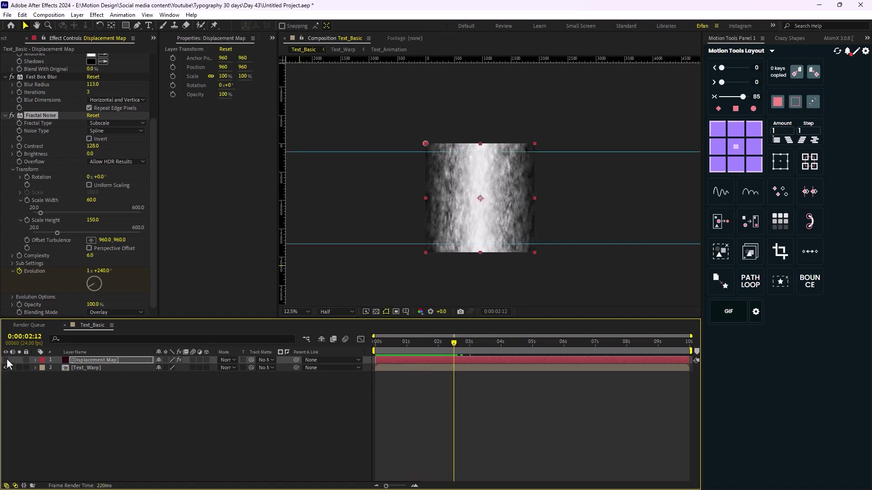
Hide the Displacement Map layer and apply the Time Displacement effect to the Text_Warp layer
left_click(6, 359)
left_click(94, 368)
key("ctrl+space")
type("time")
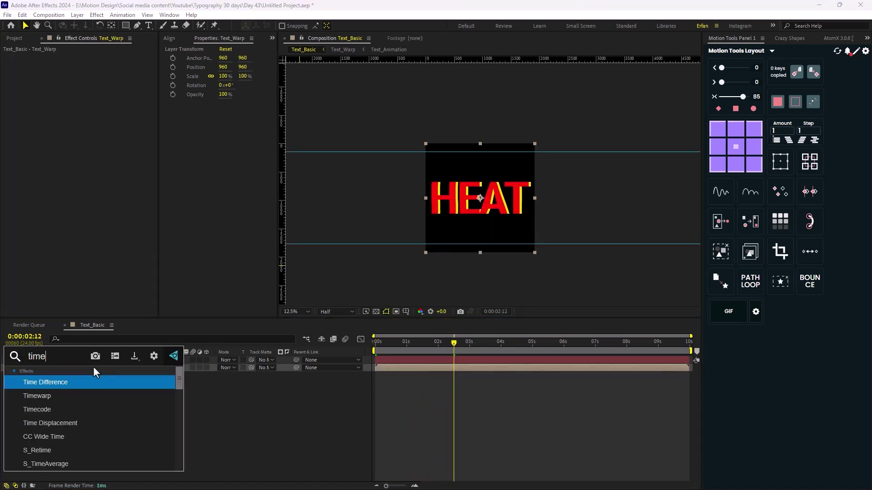
key("Down")
key("Down")
key("Down")
key("Return")
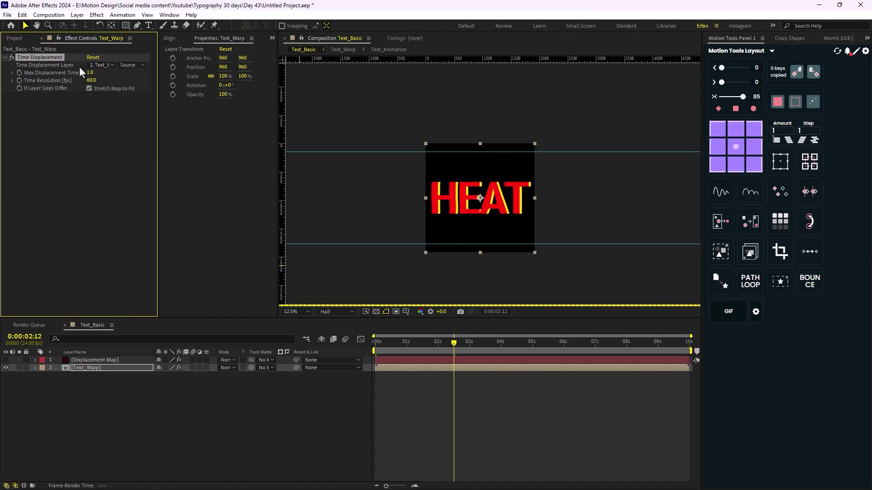
Set the Time Displacement layer to Displacement Map and its source to Effects & Masks
left_click(101, 65)
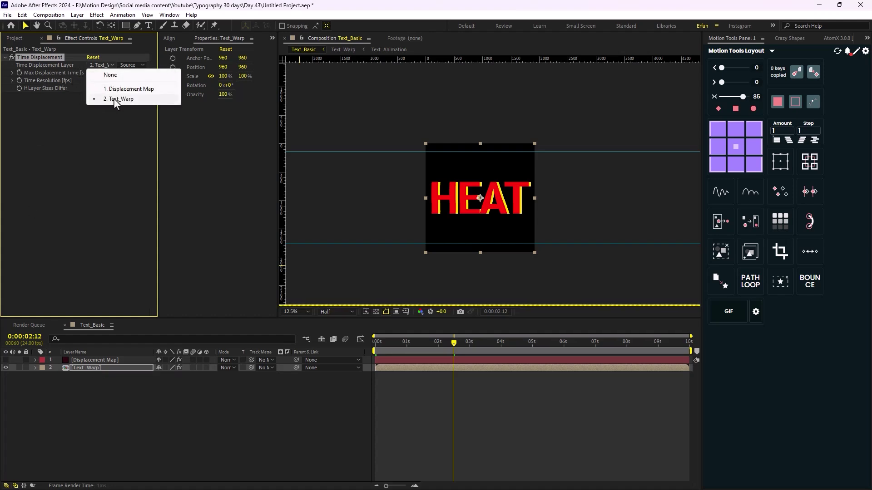
left_click(132, 89)
left_click(133, 65)
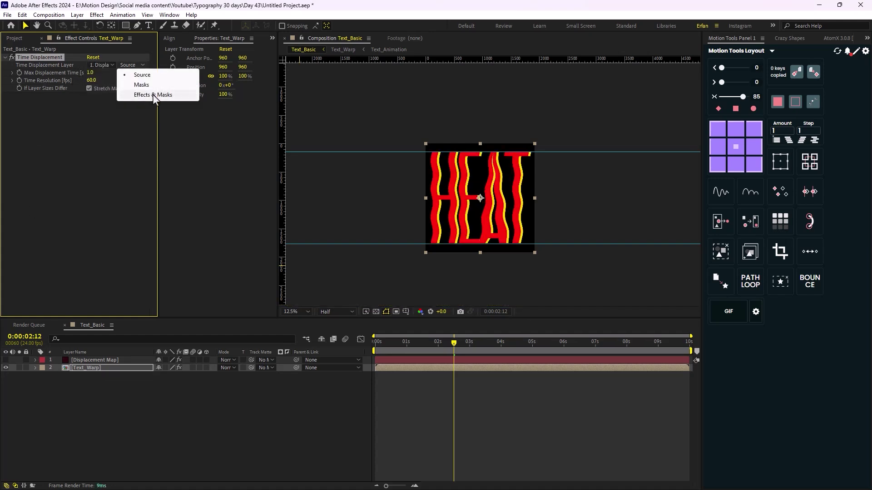
left_click(153, 94)
Set Time Displacement's max displacement time to 0.4 and its time resolution to 250 fps
left_click(92, 73)
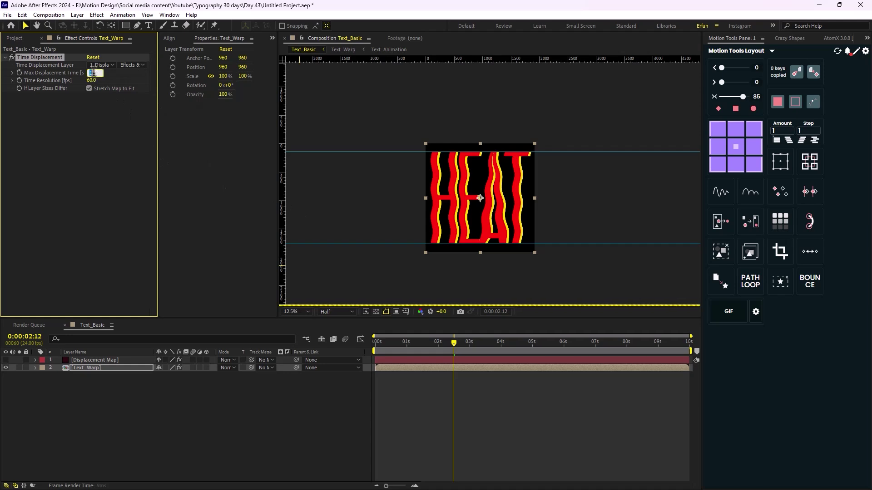
type("0.4")
key("Return")
left_click(92, 79)
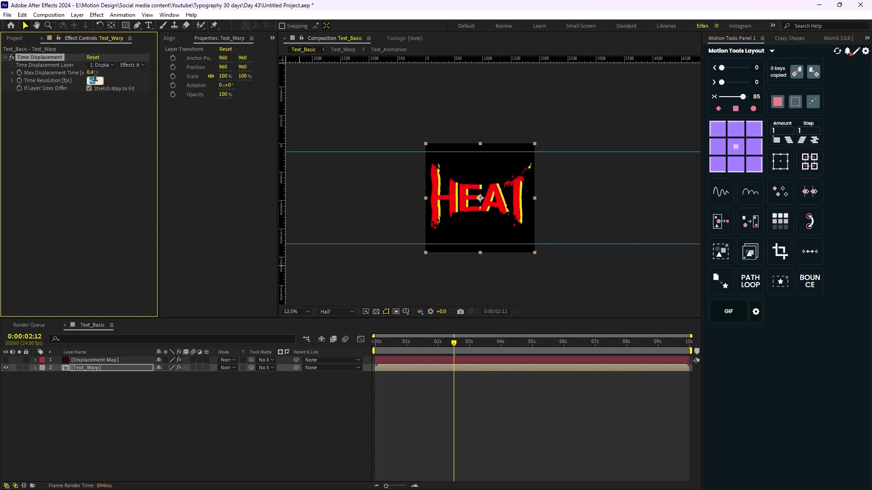
type("250")
key("Return")
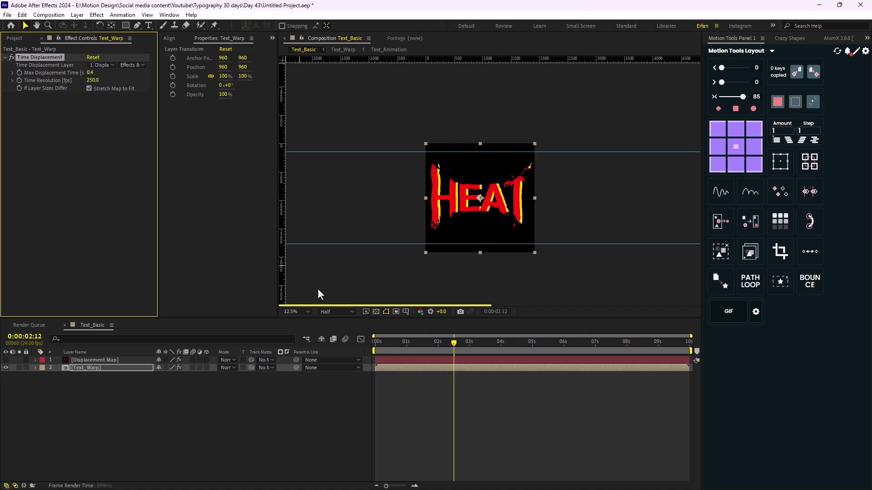
Lower the preview resolution to Quarter and play back the displaced HEAT text from the first frame
left_click(340, 314)
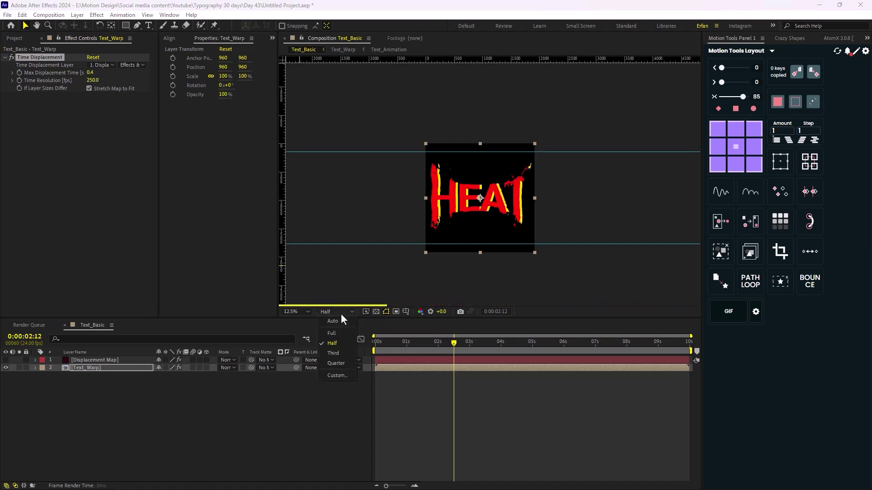
left_click(337, 363)
left_click(447, 344)
key("Home")
left_click(305, 413)
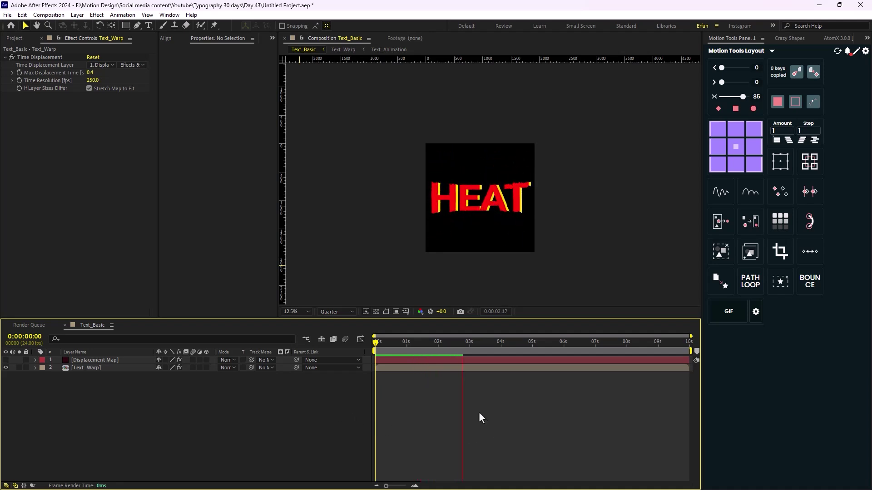
key("space")
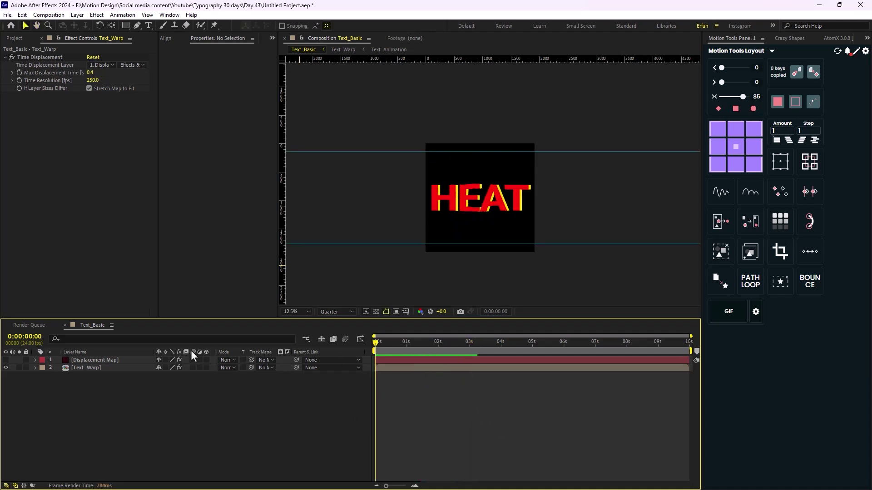
key("space")
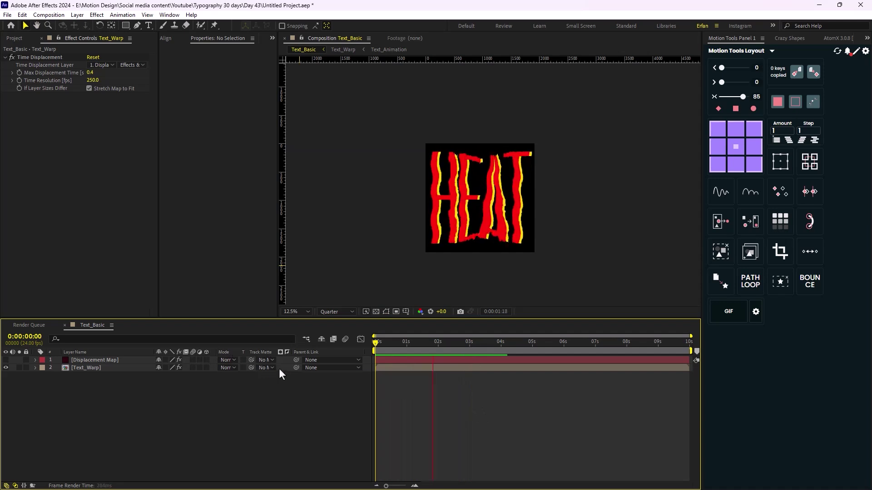
key("space")
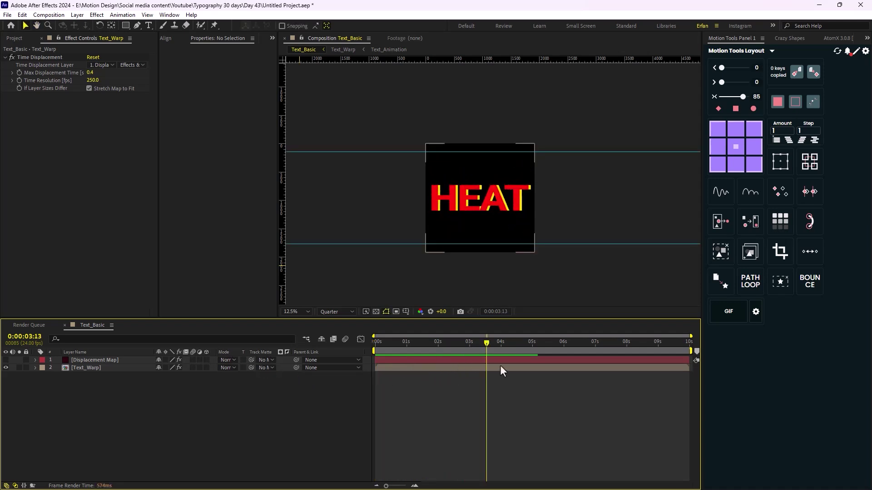
Pre-compose the Displacement Map and Text_Warp layers together into a composition named Text_Displacement
key("ctrl+a")
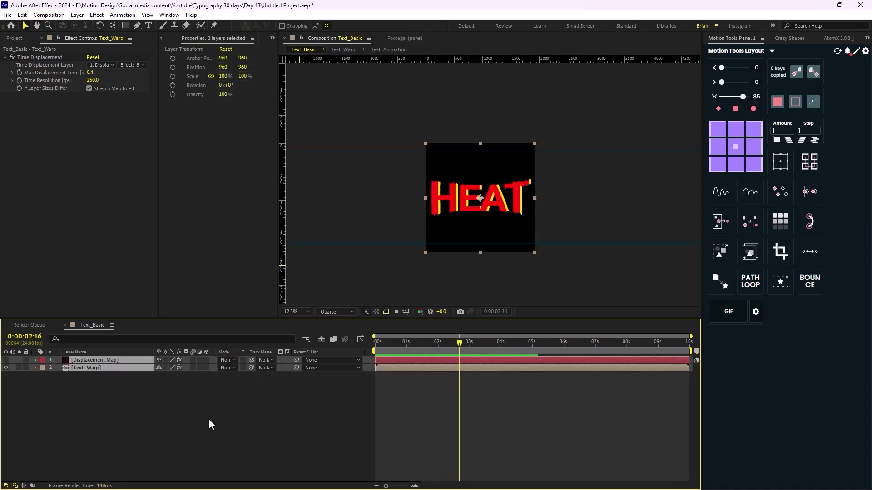
key("ctrl+shift+c")
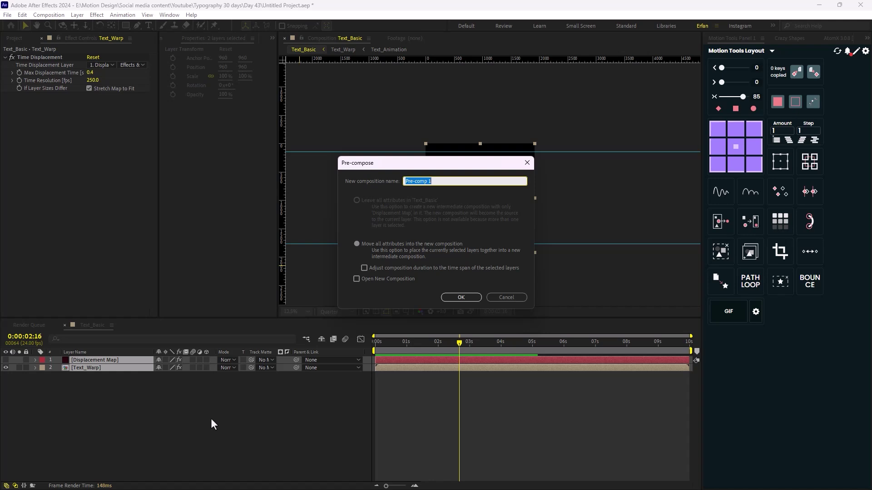
type("Text_Displacement")
key("Return")
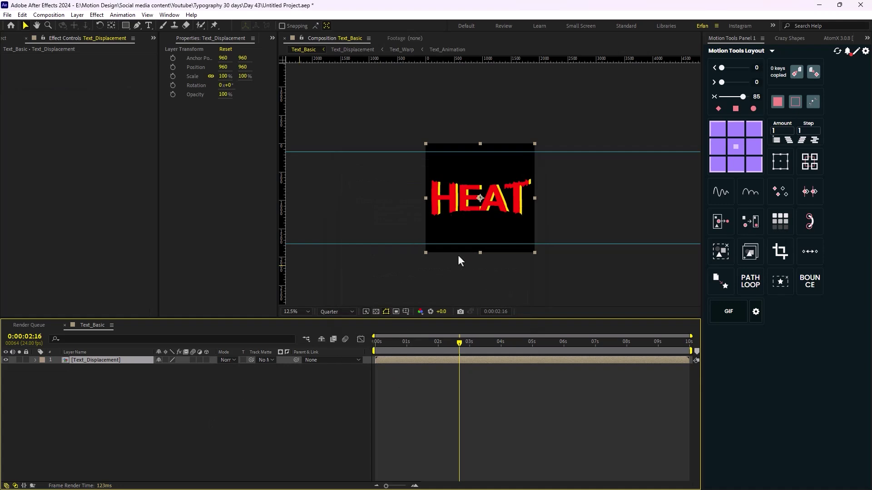
Duplicate the Text_Displacement layer twice to get three stacked copies
key("ctrl+d")
key("ctrl+d")
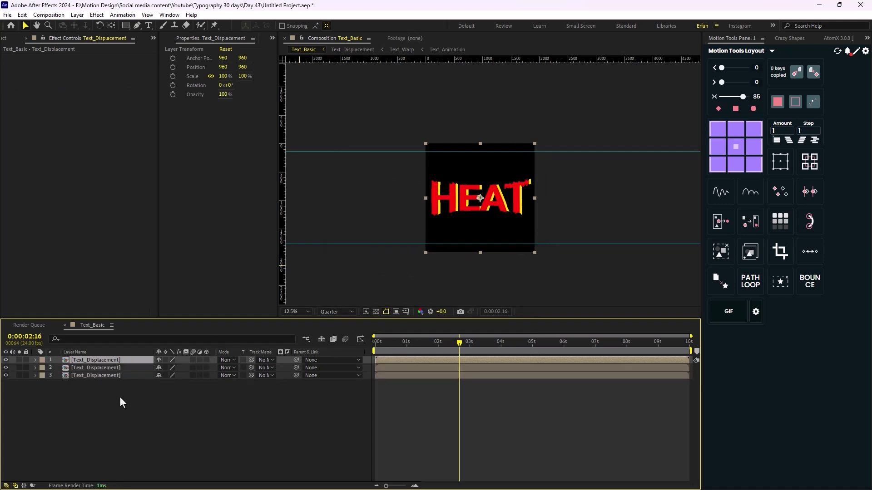
left_click(113, 400)
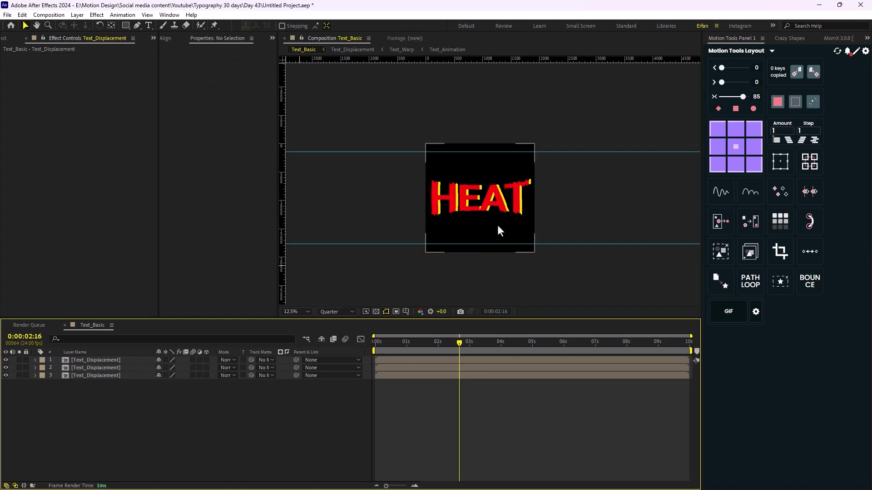
Rename the three Text_Displacement layers, from lowest to highest, as Back, Middle and Top
left_click(125, 376)
key("Return")
type("Back")
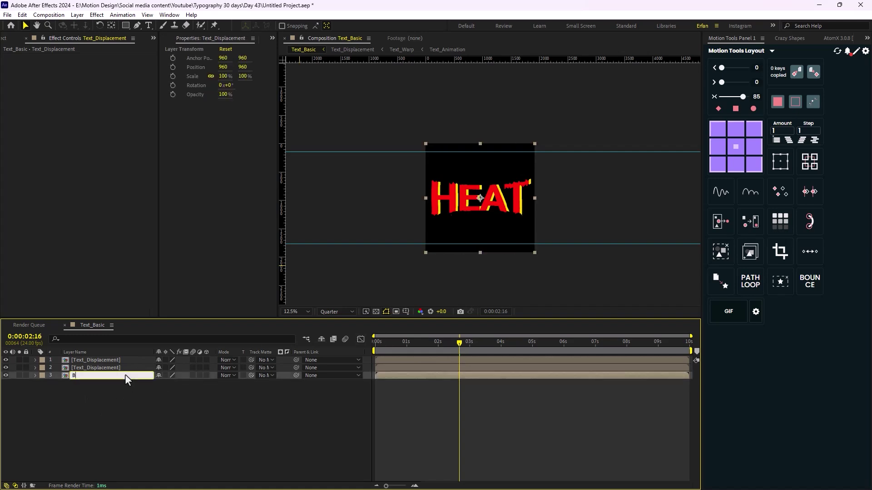
key("Return")
left_click(134, 369)
key("Return")
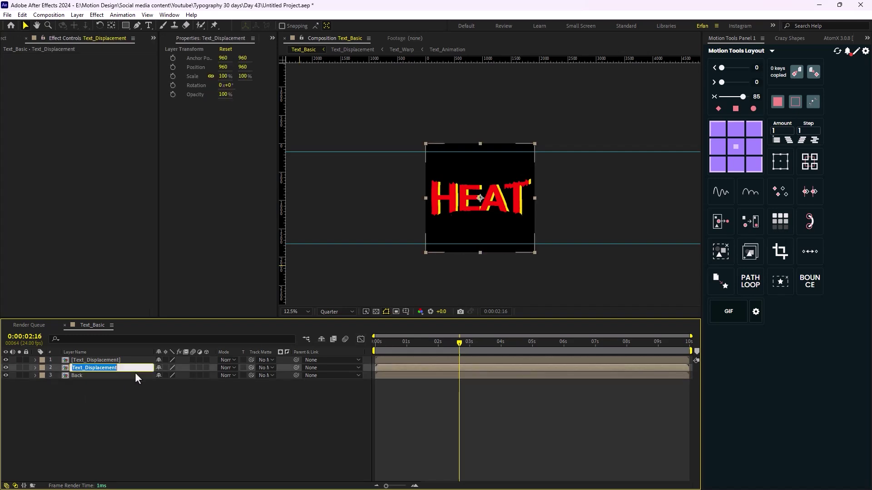
type("Middle")
key("Return")
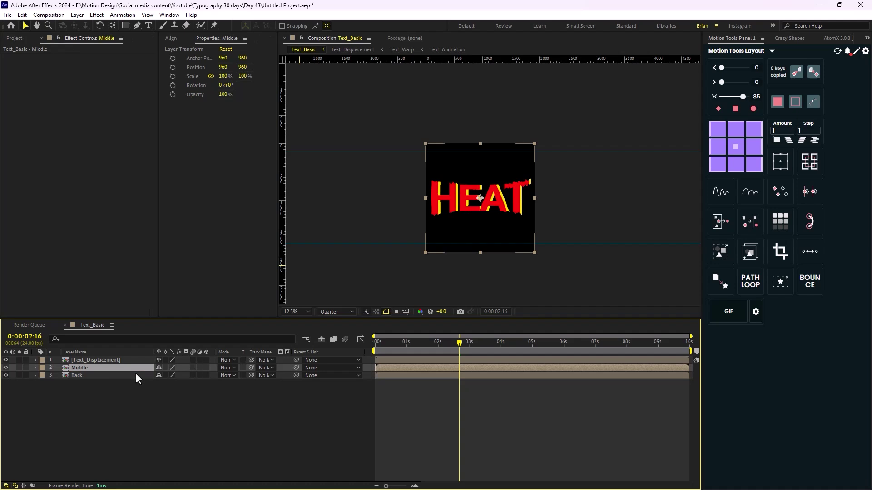
left_click(115, 362)
key("Return")
type("Top")
key("Return")
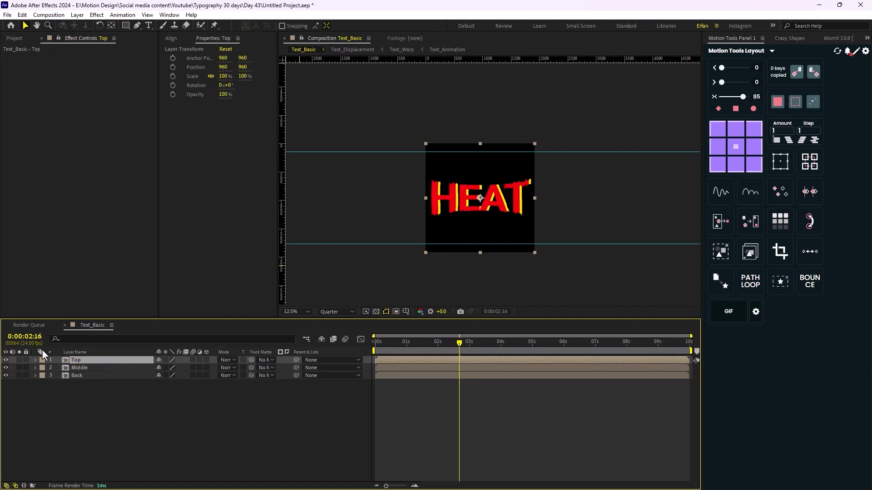
Hide the Top and Middle layers so only the Back layer shows in the composition
left_click_drag(6, 360, 5, 368)
scroll(493, 194, "up", 2)
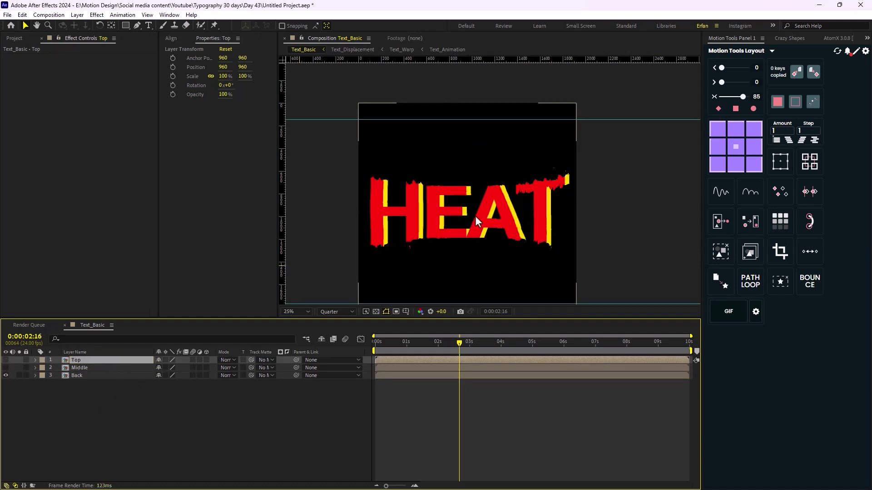
left_click_drag(475, 216, 418, 160)
left_click_drag(416, 193, 429, 226)
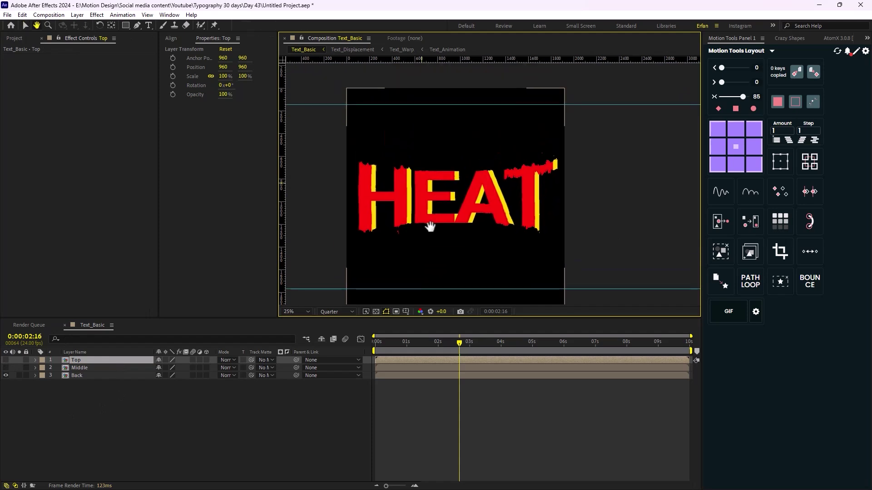
key("v")
Apply the Echo effect to the Back layer
left_click(136, 375)
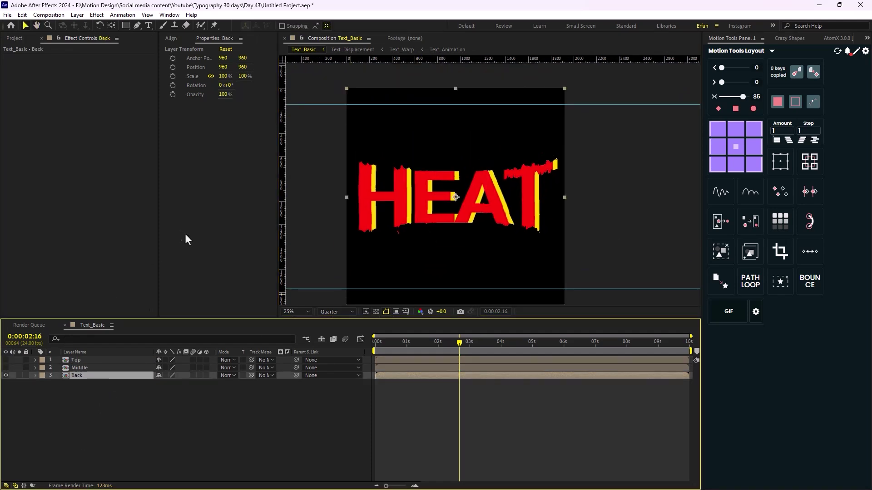
key("ctrl+space")
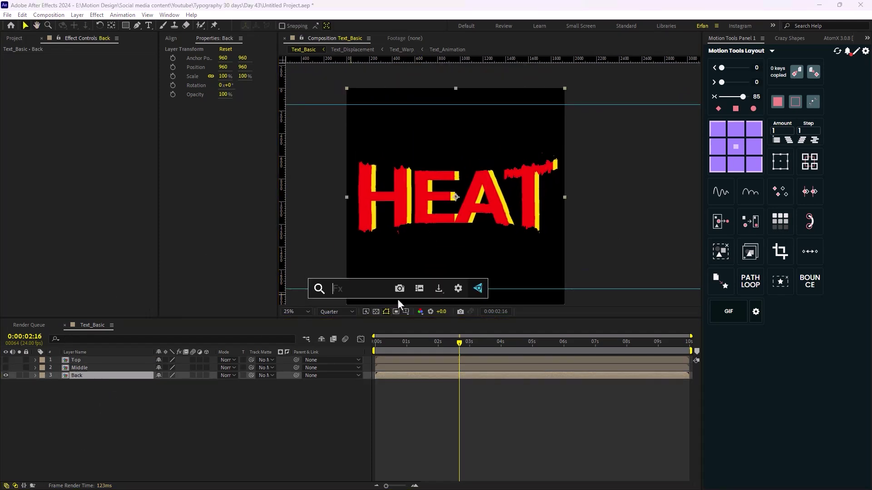
left_click(239, 431)
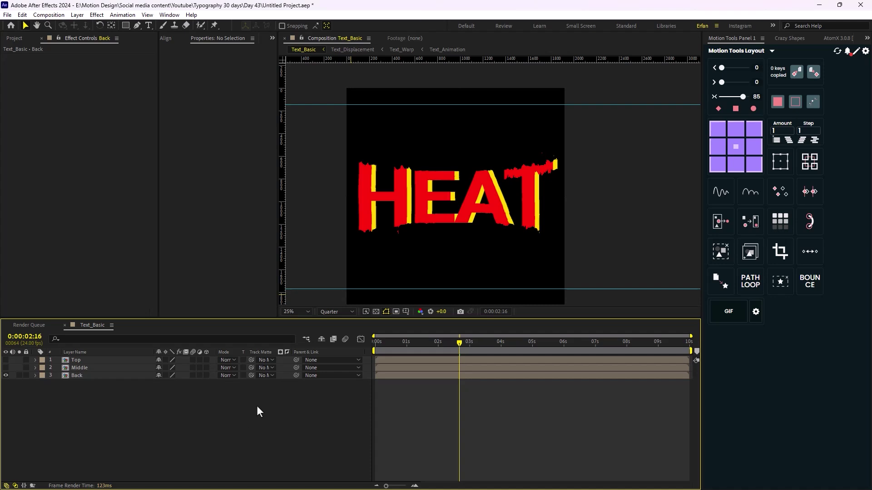
left_click(102, 377)
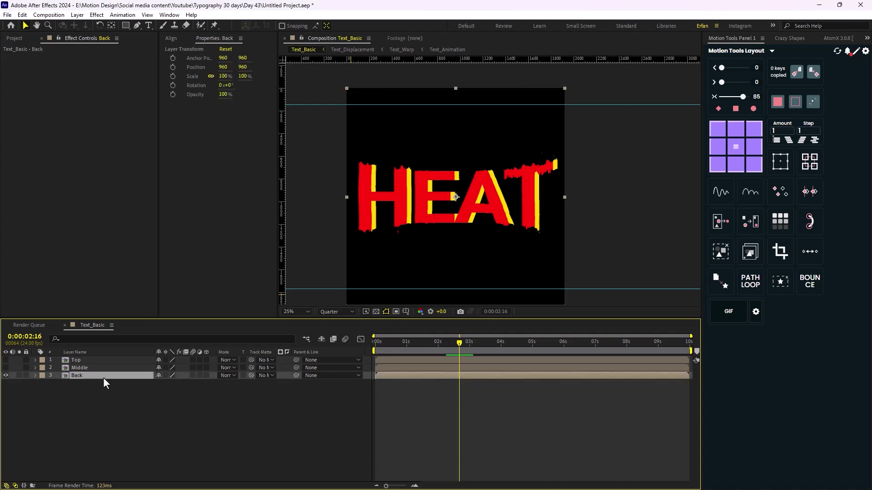
key("ctrl+space")
type("e")
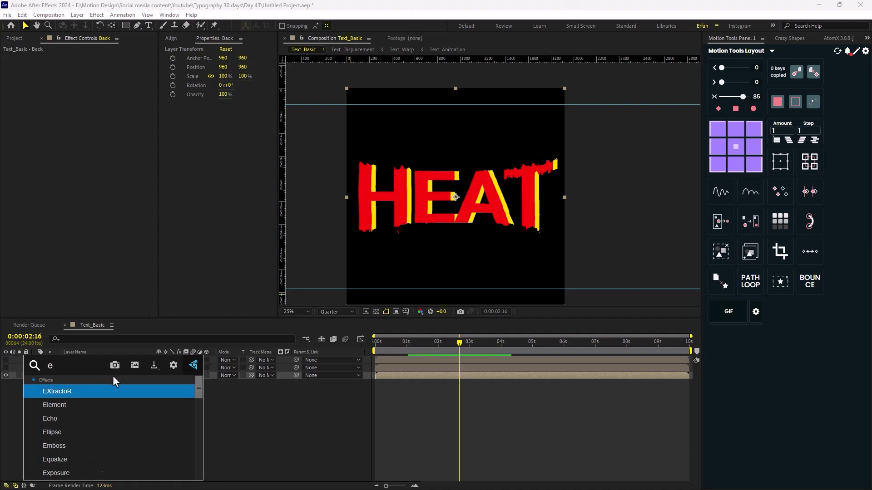
key("Return")
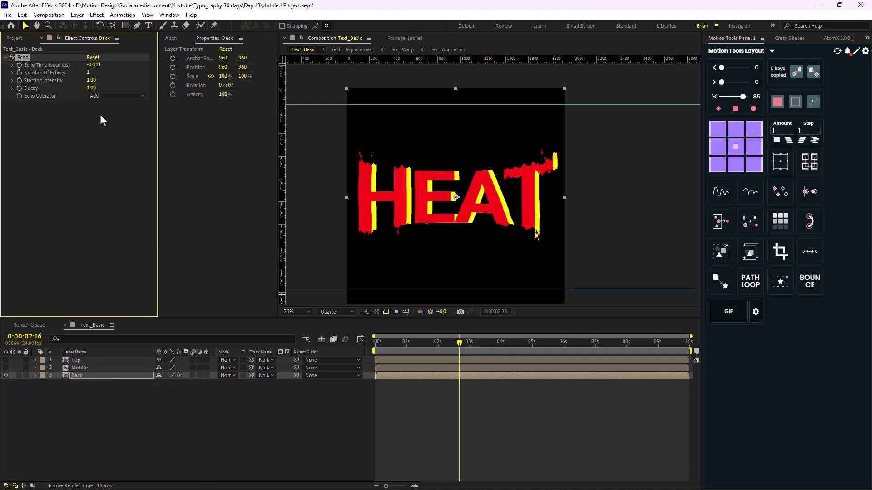
Set the Back layer's Echo to a time of -0.3 seconds, 50 echoes, starting intensity 0.04 and decay 0.90
left_click(90, 66)
key("BackSpace")
type("-0.3")
key("Return")
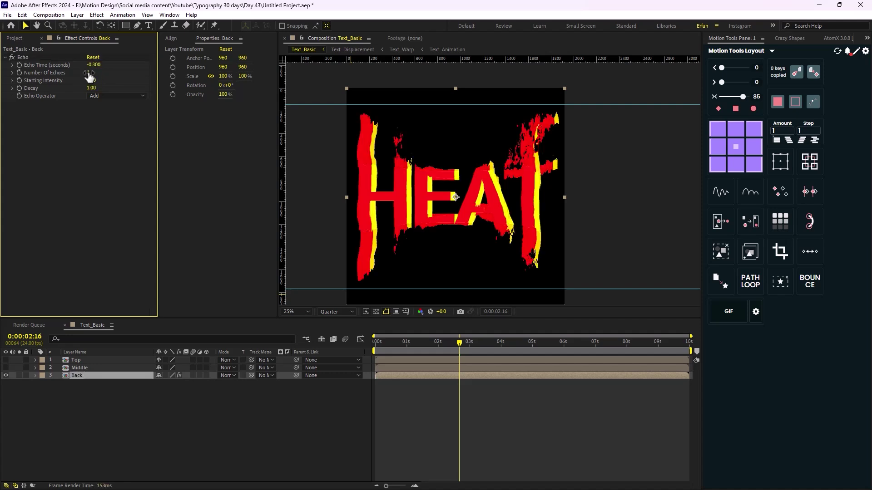
left_click(89, 73)
type("50")
key("Return")
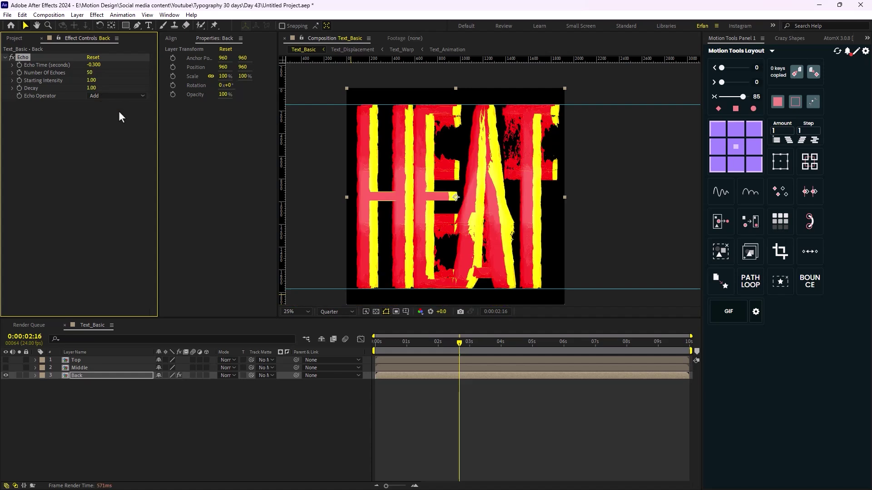
mouse_move(91, 81)
left_mouse_down()
mouse_move(61, 95)
mouse_move(86, 91)
left_mouse_up()
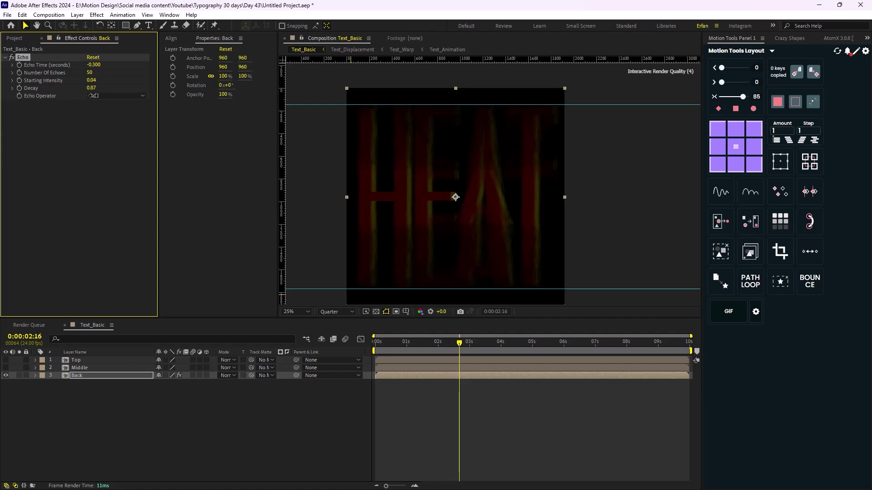
left_click_drag(93, 96, 94, 96)
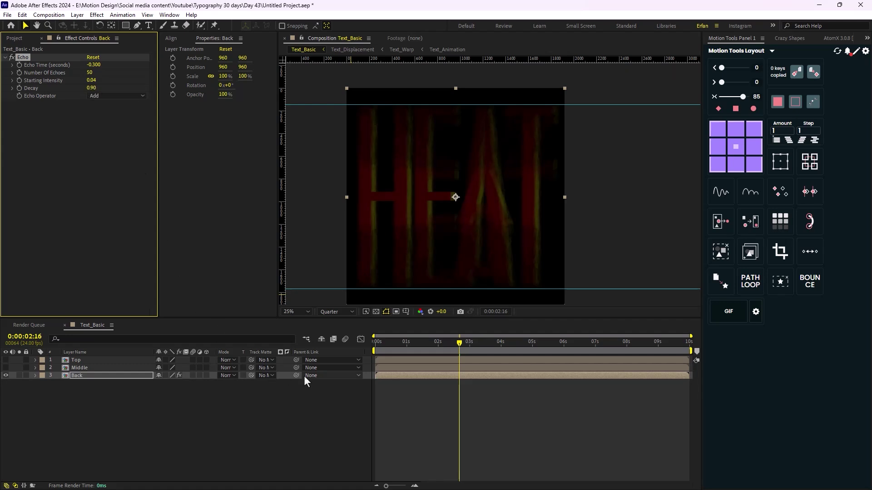
Add a Gaussian Blur effect with a blurriness of 10 to the Back layer and preview it briefly
key("ctrl+space")
type("gauss")
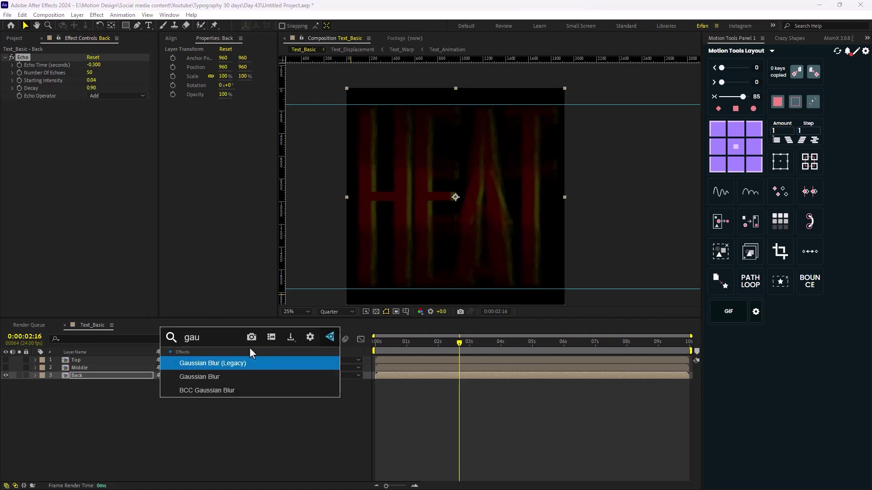
key("Return")
left_click(90, 111)
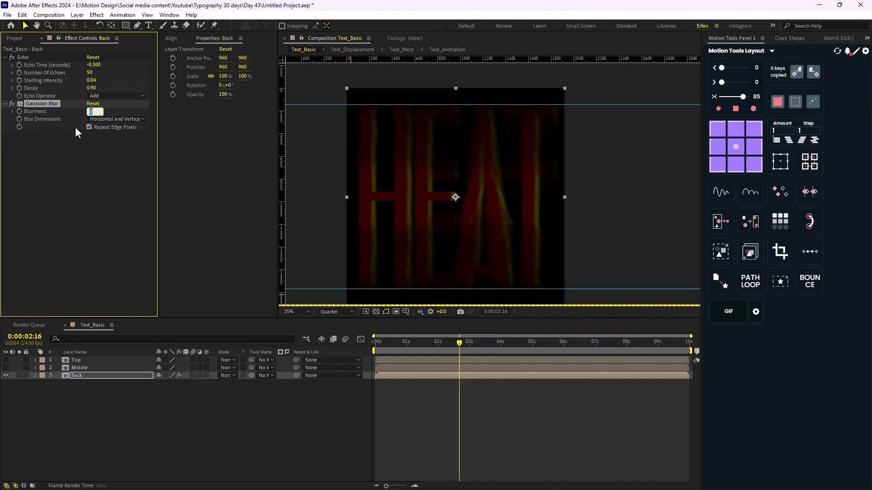
type("10")
key("Return")
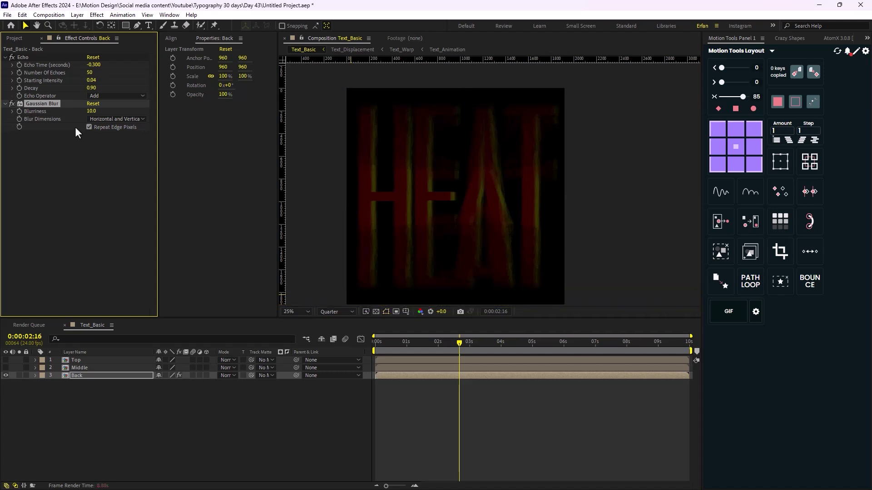
key("space")
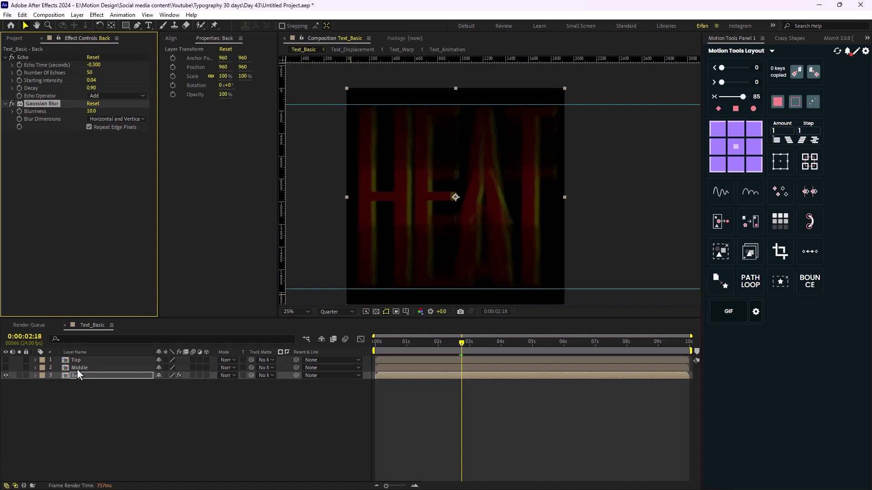
Add the Colorama effect to the Back layer and set its output cycle to the Fire And Smoke preset palette
key("ctrl+space")
type("colora")
key("Return")
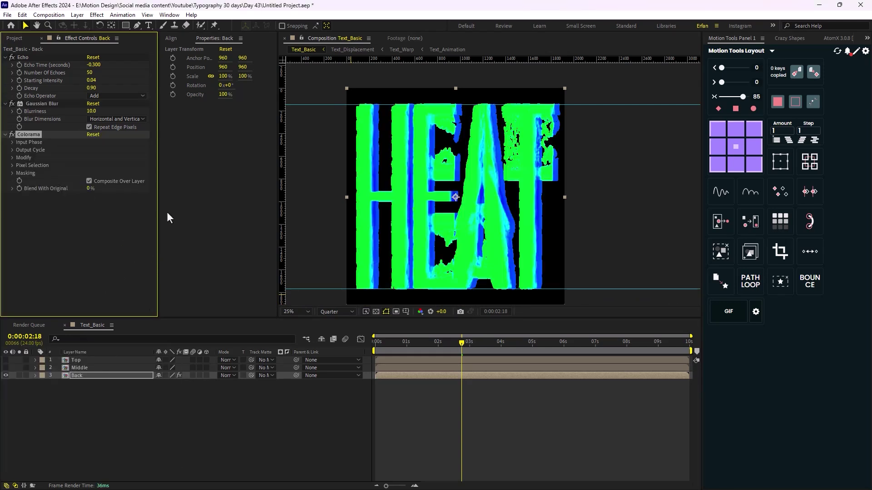
left_click(12, 150)
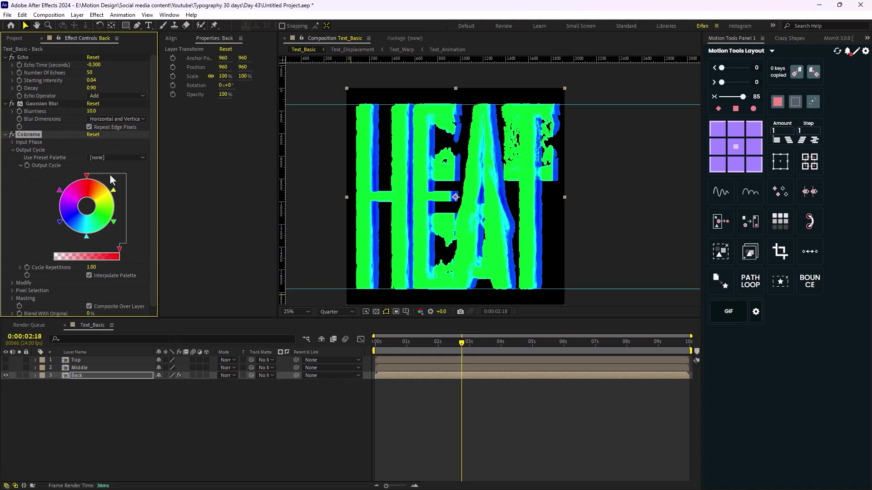
left_click(127, 158)
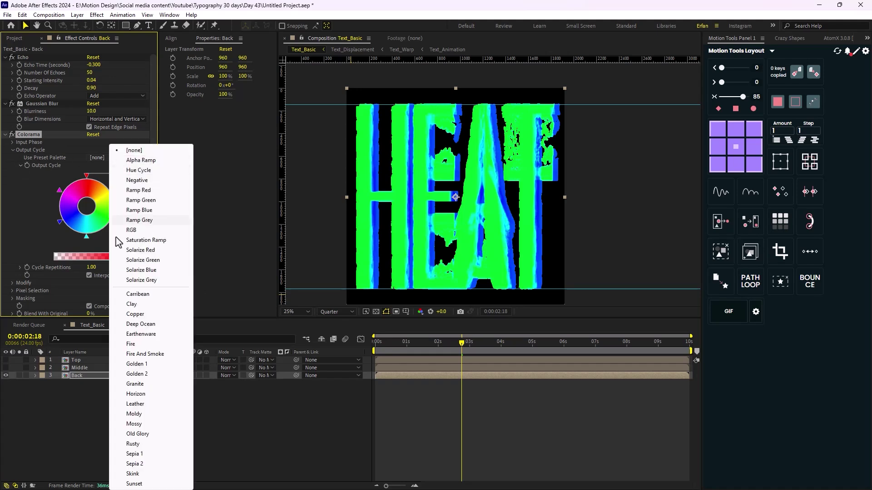
left_click(145, 354)
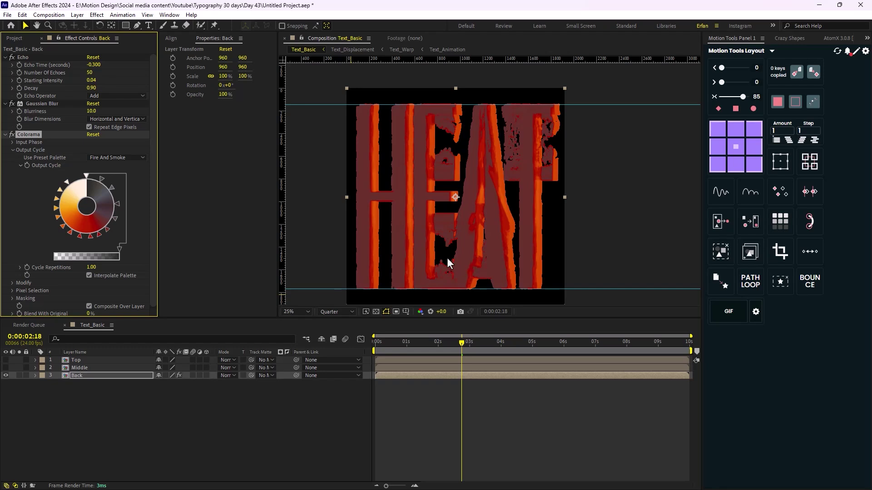
Set Colorama's input phase to be taken from Alpha
left_click(12, 142)
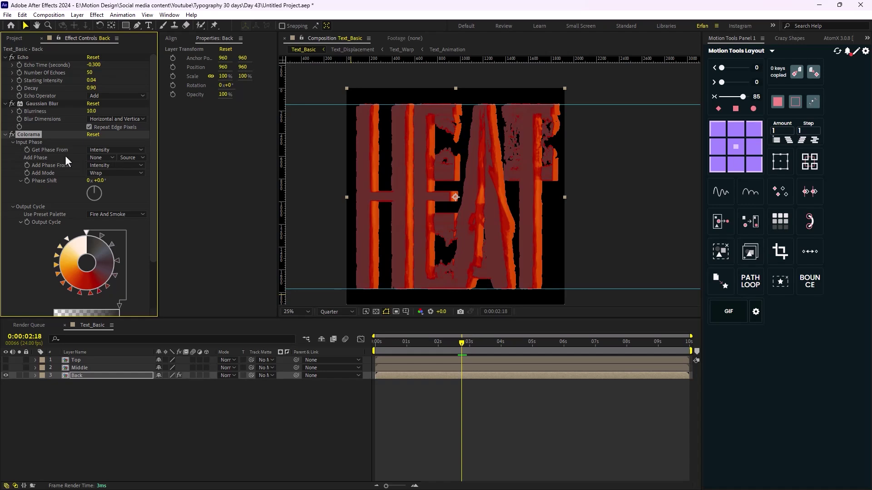
left_click(112, 150)
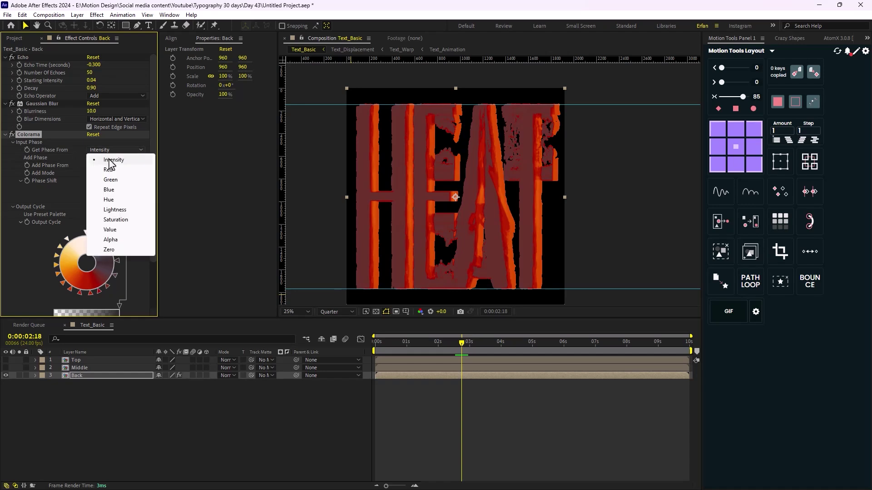
left_click(110, 240)
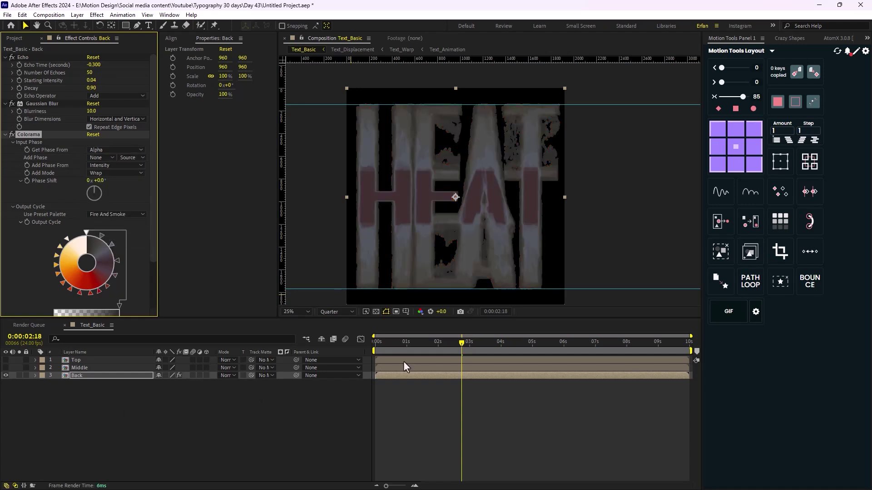
Play back the coloured echo trails from the first frame, then park the playhead at 0:00:03:00
left_click(456, 339)
key("Home")
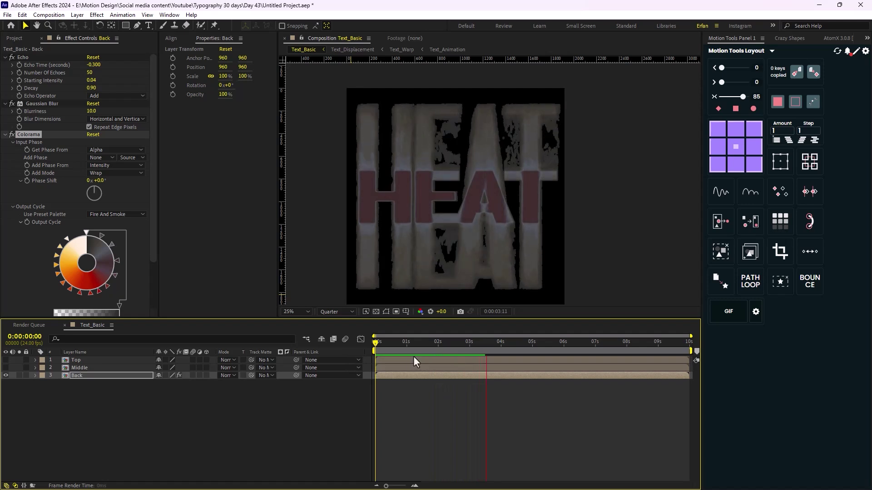
key("space")
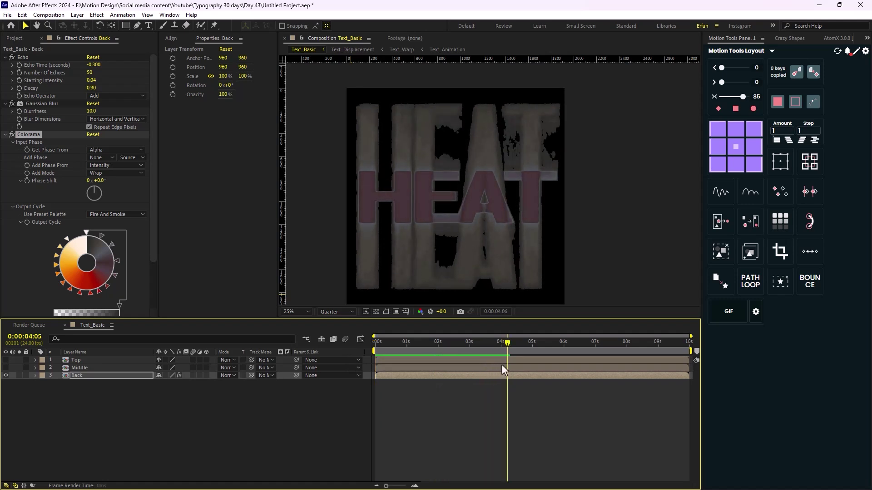
left_click_drag(503, 347, 470, 355)
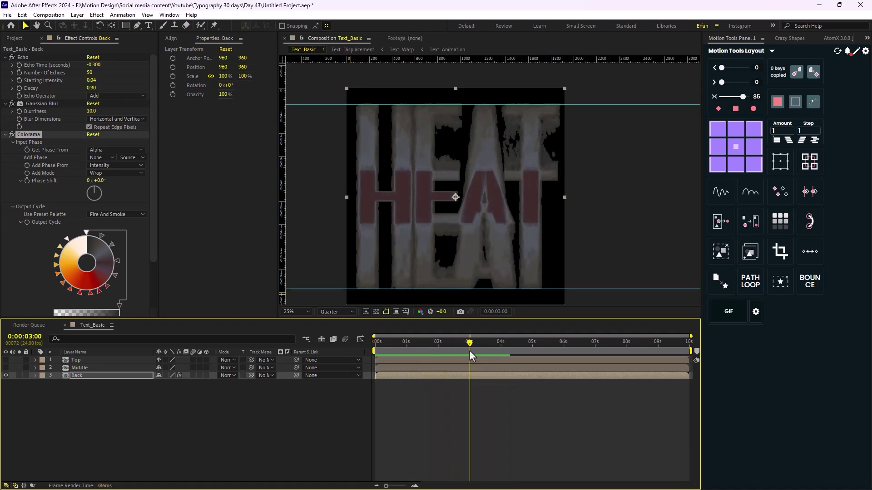
Make the Middle layer visible and apply the Echo effect to it
left_click(108, 369)
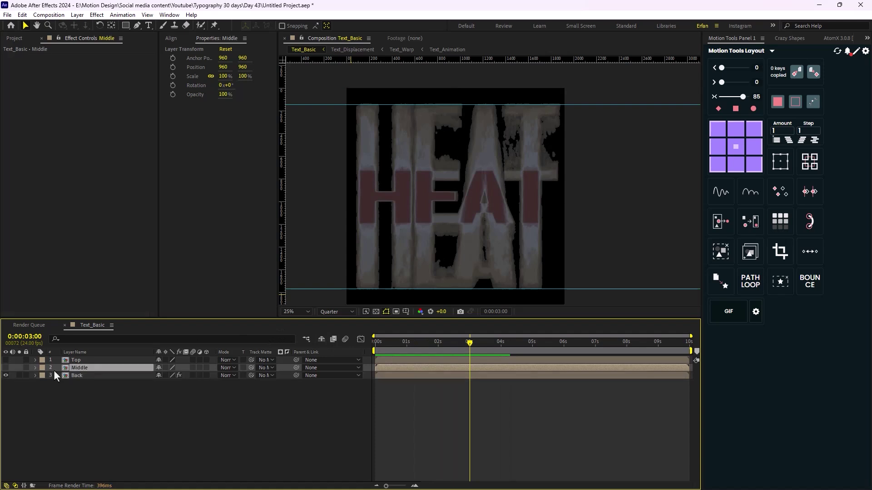
left_click(6, 368)
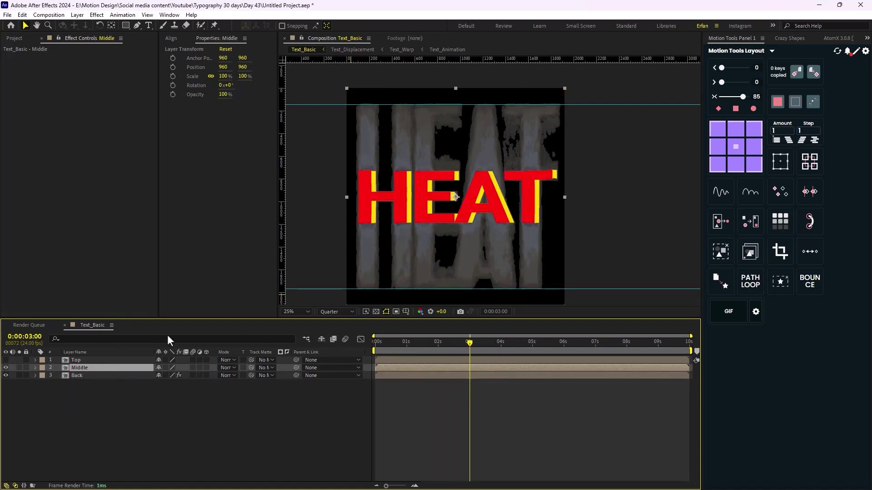
key("ctrl+space")
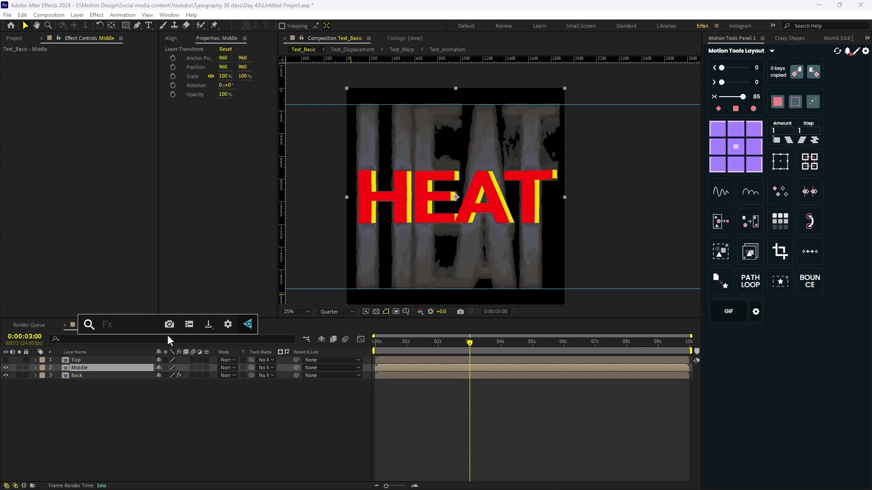
type("echo")
key("Return")
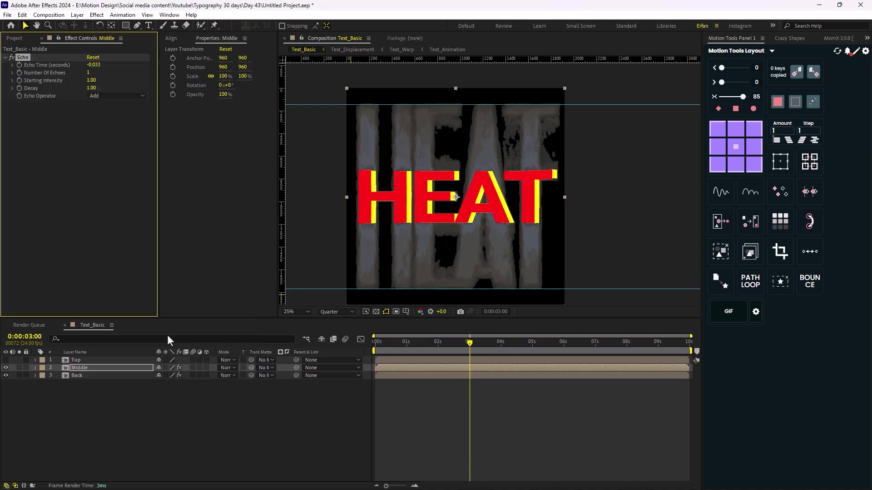
Set the Middle layer's Echo to an echo time of -0.005 seconds, 50 echoes and a decay of 0.92
left_click(93, 65)
type("-0.005")
left_click(89, 72)
type("50")
key("Return")
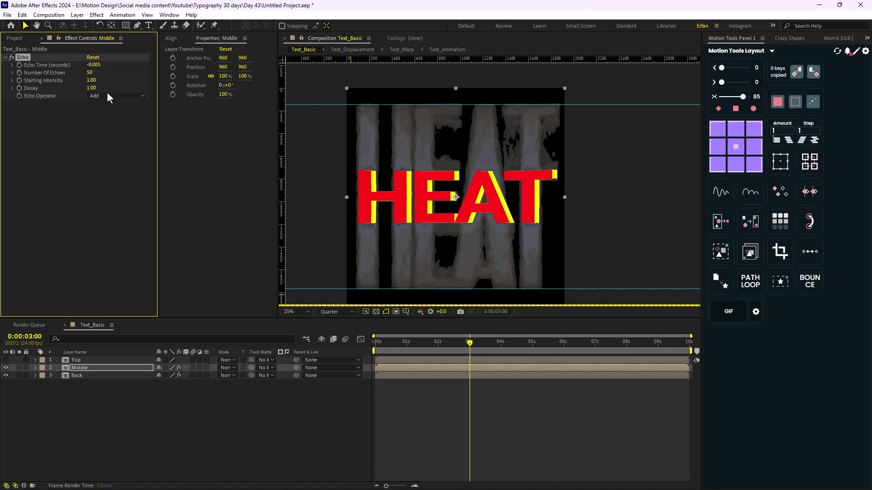
left_click(105, 97)
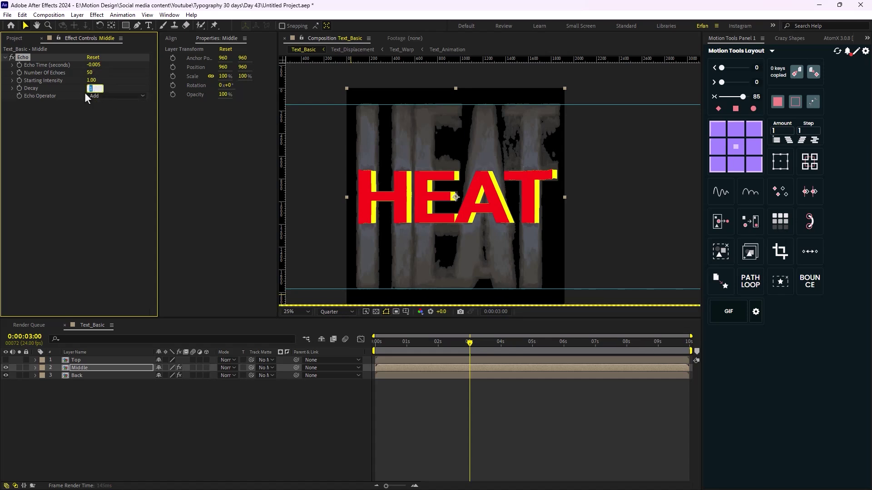
key("Return")
left_click(92, 124)
left_click_drag(92, 88, 88, 88)
left_click(127, 180)
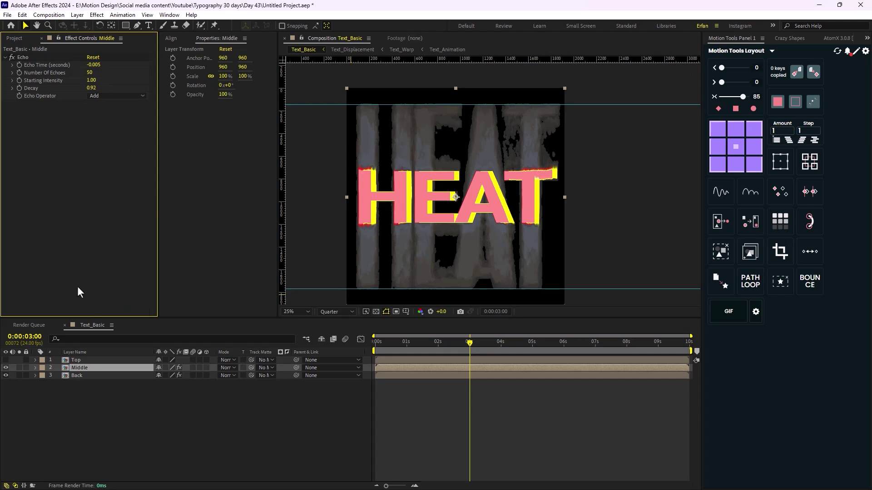
Copy the Gaussian Blur and Colorama effects from the Back layer onto the Middle layer
left_click(77, 373)
left_click(30, 104)
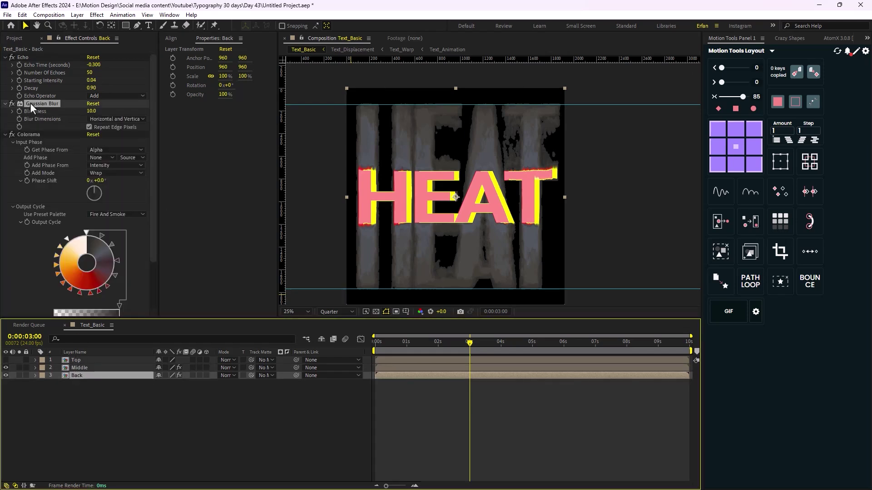
left_click(26, 134, "ctrl")
left_click(80, 368)
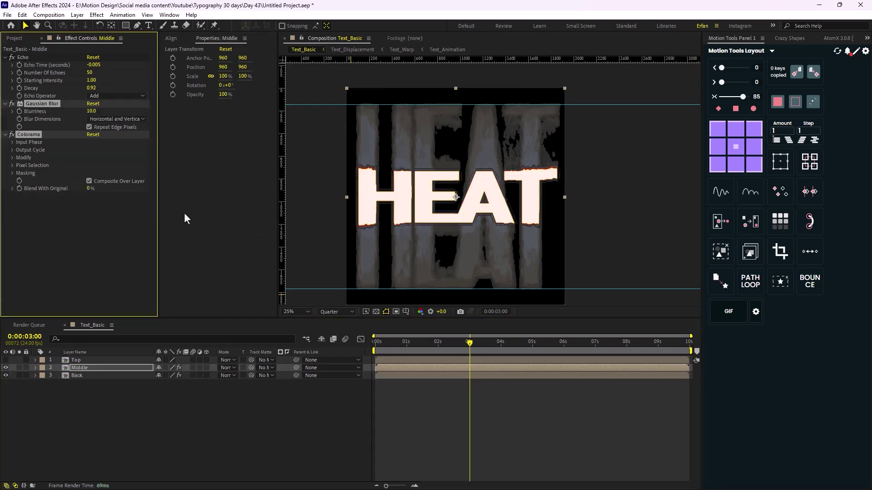
Change the output cycle of the Middle layer's Colorama to the Fire preset palette
left_click(13, 151)
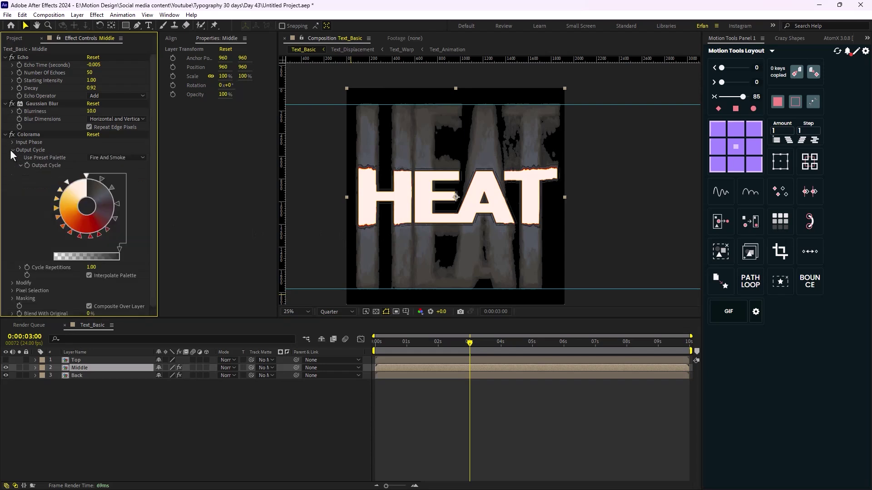
left_click(116, 157)
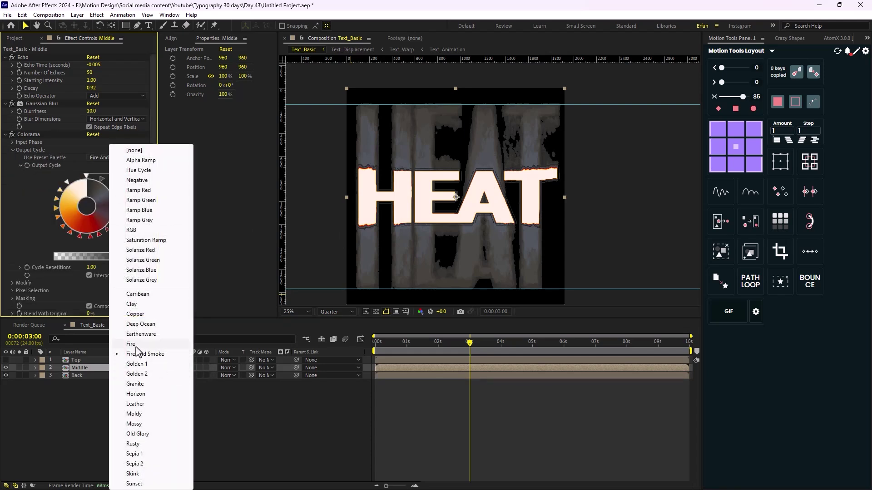
left_click(137, 355)
left_click(319, 420)
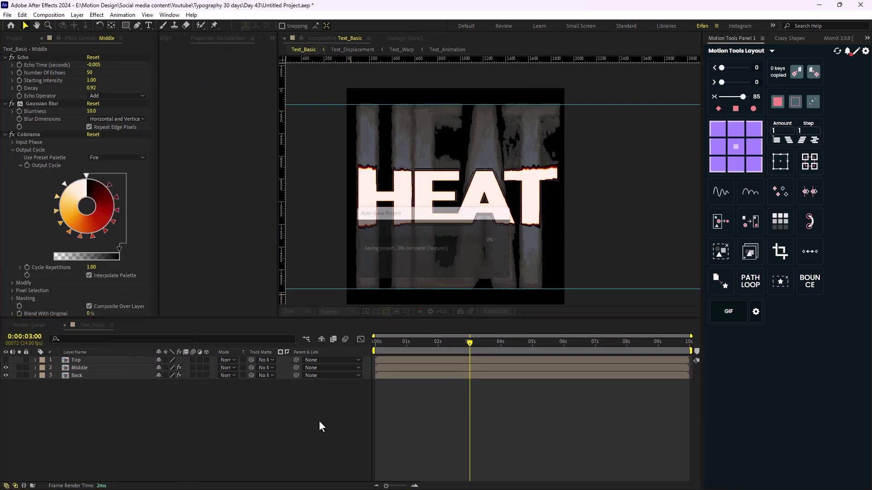
Play back the Middle layer's fire trails from the first frame, then make the Top layer visible
left_click_drag(456, 346, 339, 345)
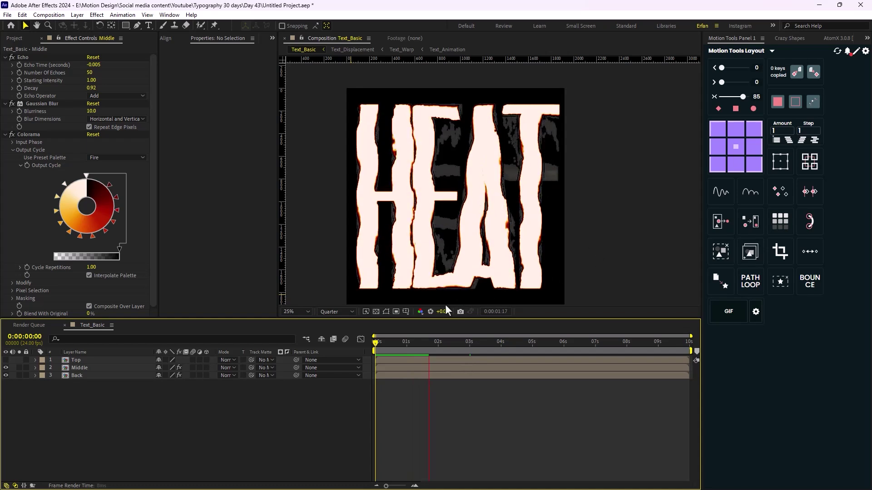
key("space")
left_click(5, 360)
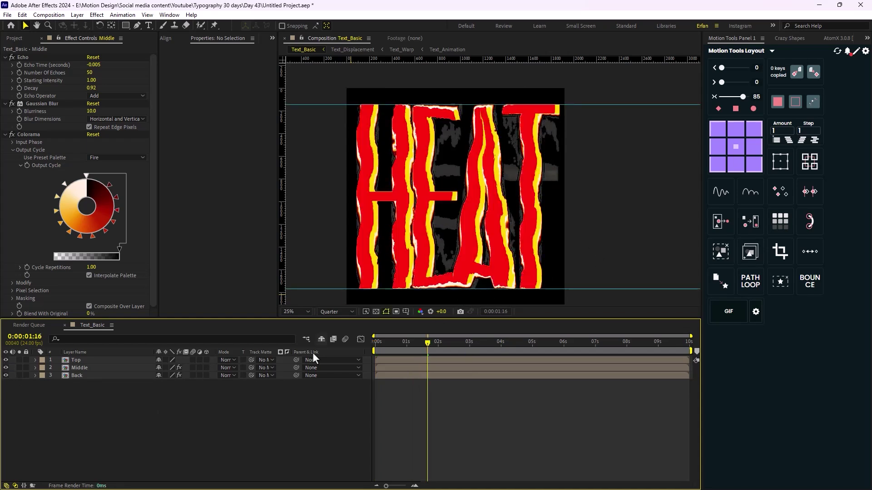
Preview the Top, Middle and Back layers together from the first frame, checking the animation at a smaller zoom too
mouse_move(427, 343)
left_mouse_down()
mouse_move(409, 340)
mouse_move(418, 344)
left_mouse_up()
key("space")
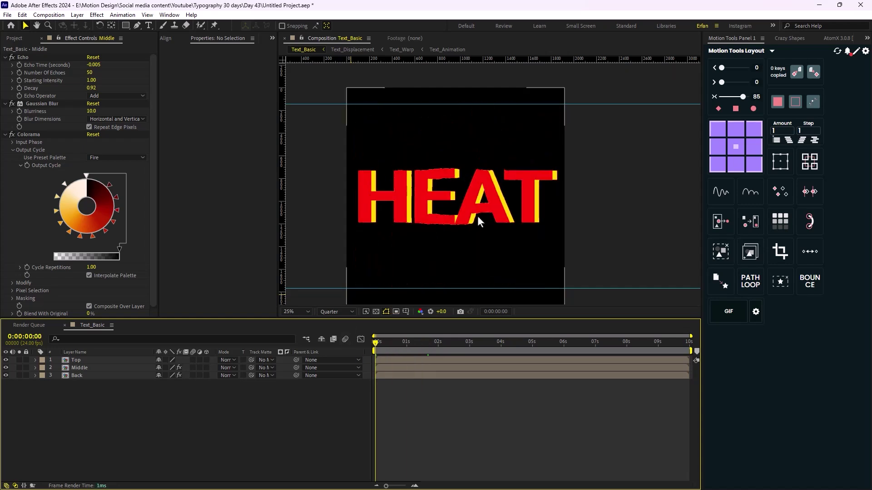
key("comma")
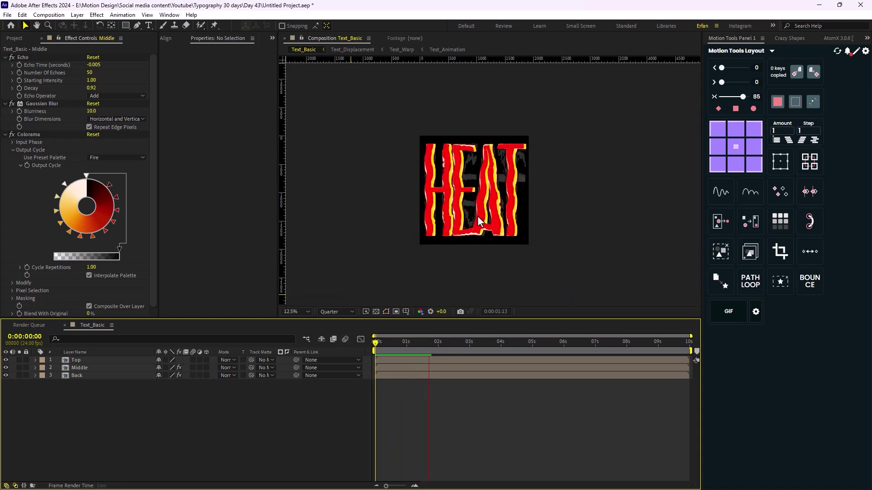
key("space")
key("period")
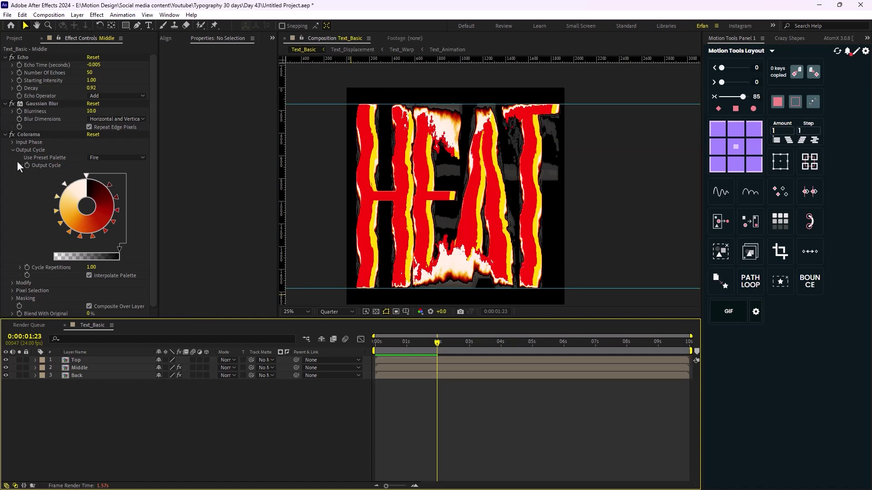
Collapse the Colorama, Gaussian Blur and Echo settings of the Middle layer
left_click(5, 135)
left_click(5, 104)
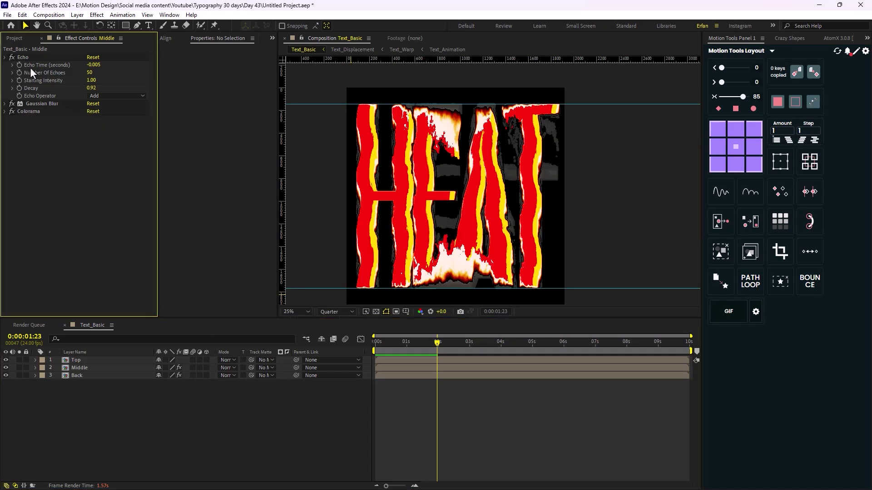
left_click(4, 57)
left_click(290, 408)
Inspect the current frame at Full preview resolution, then return the resolution to Quarter
left_click(340, 311)
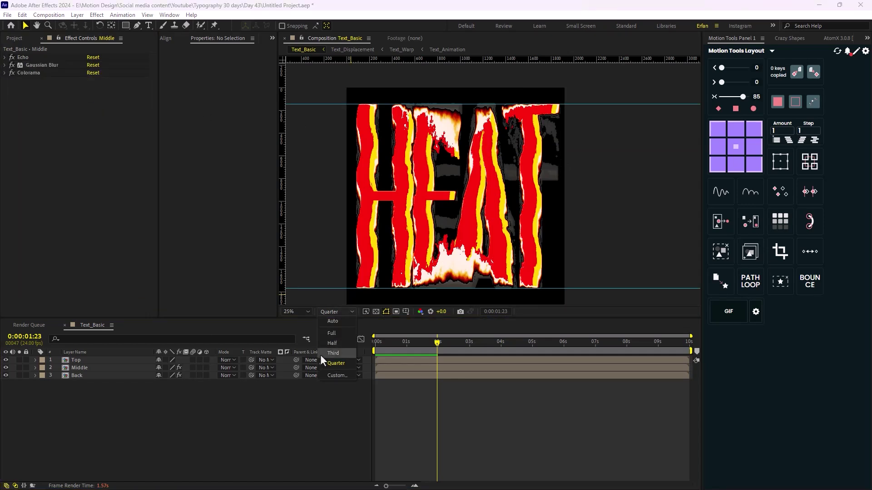
left_click(334, 334)
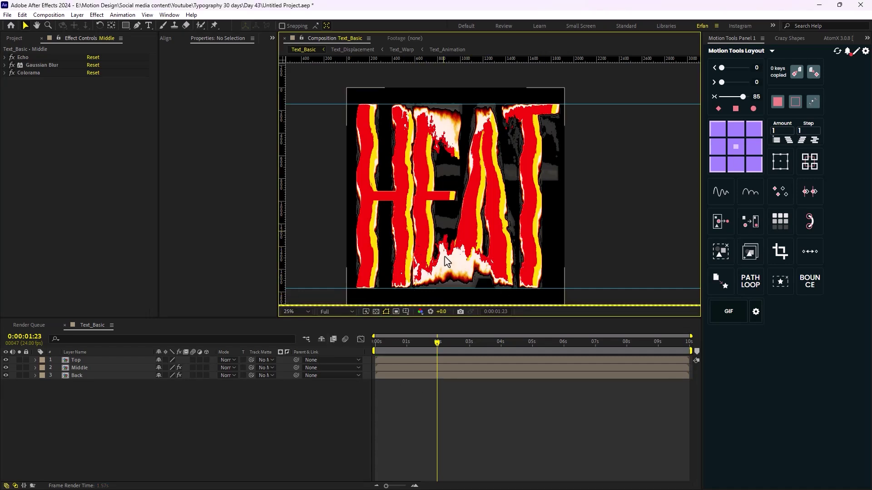
left_click(349, 313)
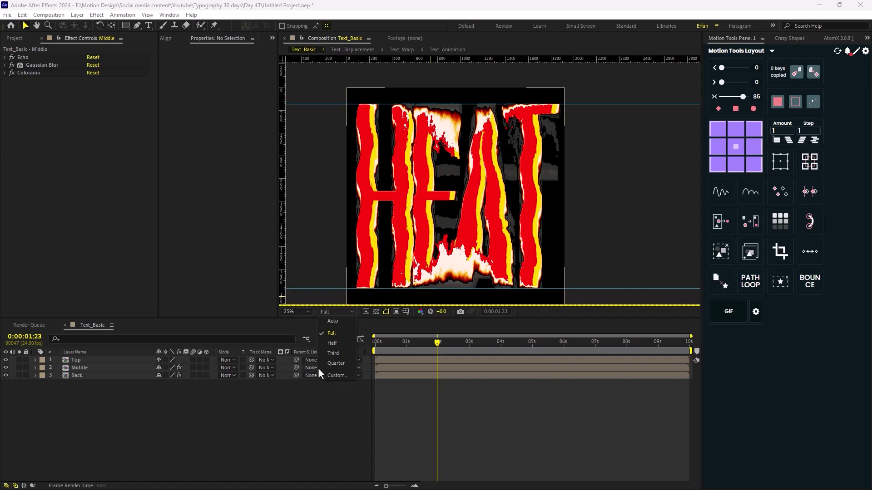
left_click(334, 363)
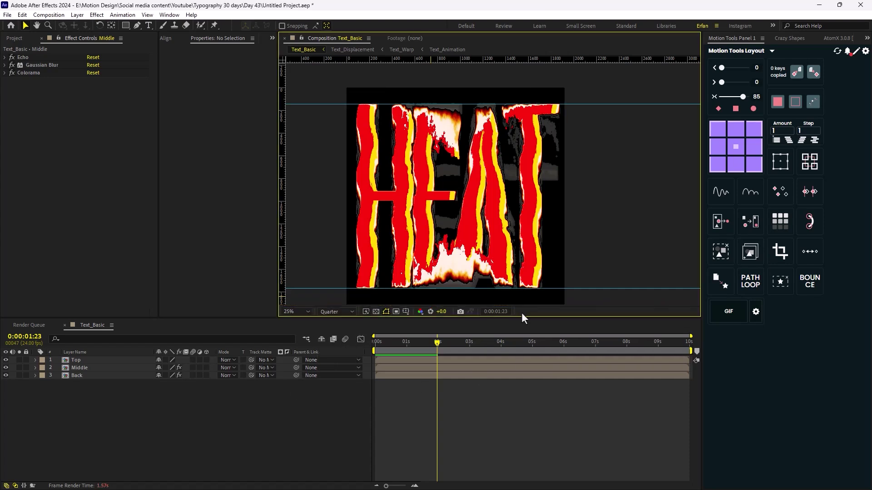
Pre-compose the Top, Middle and Back layers together into a composition named Final_Text
left_click_drag(439, 349, 410, 352)
key("ctrl+a")
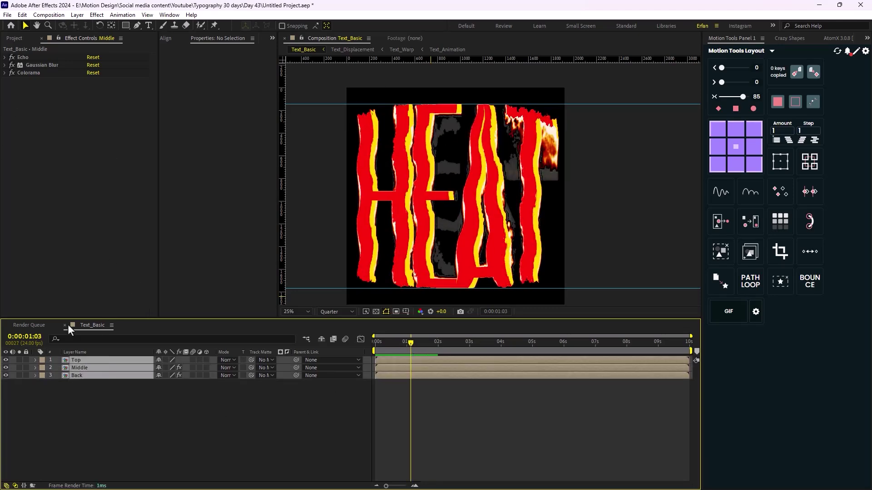
key("ctrl+shift+c")
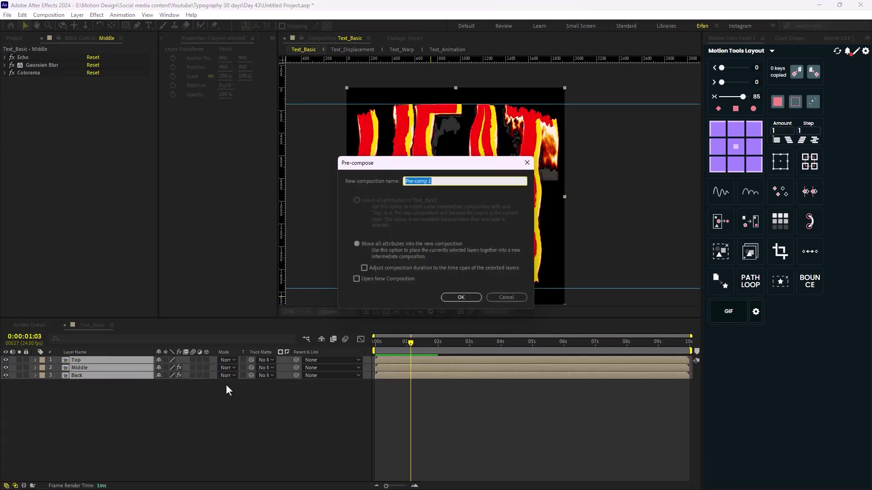
type("Final_Text")
key("Return")
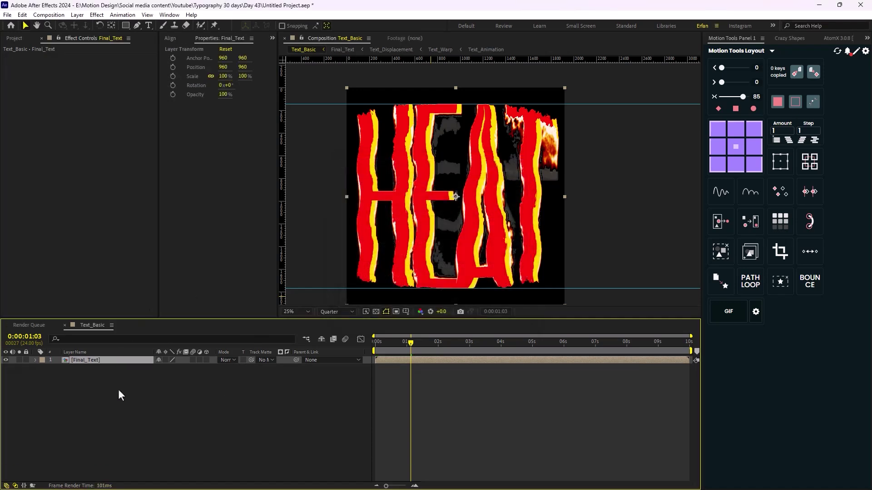
Create a dark red 1920 × 1920 px solid and place it beneath the Final_Text layer
left_click(141, 394)
key("ctrl+y")
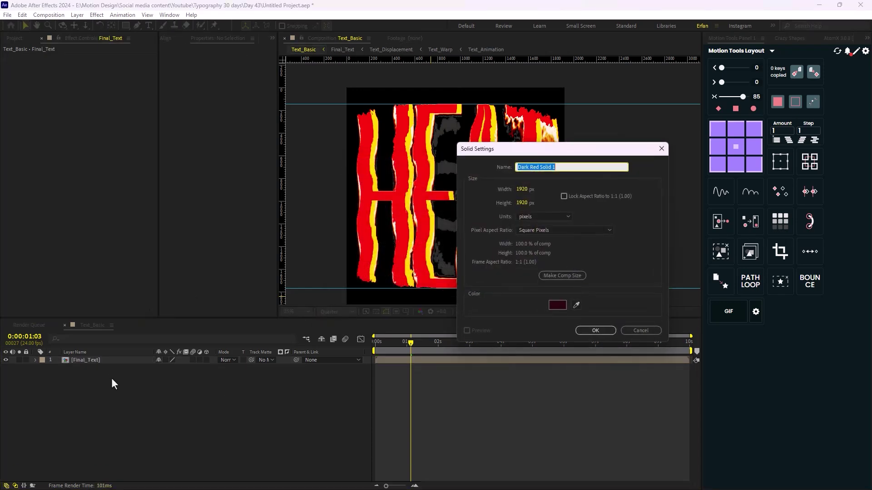
key("Return")
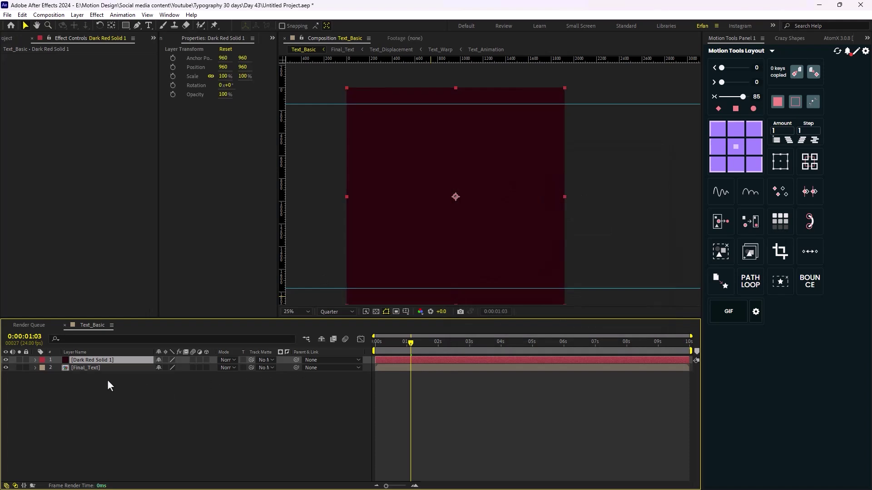
left_click_drag(107, 360, 105, 372)
Apply the Gradient Ramp effect to the dark red background solid
key("ctrl+space")
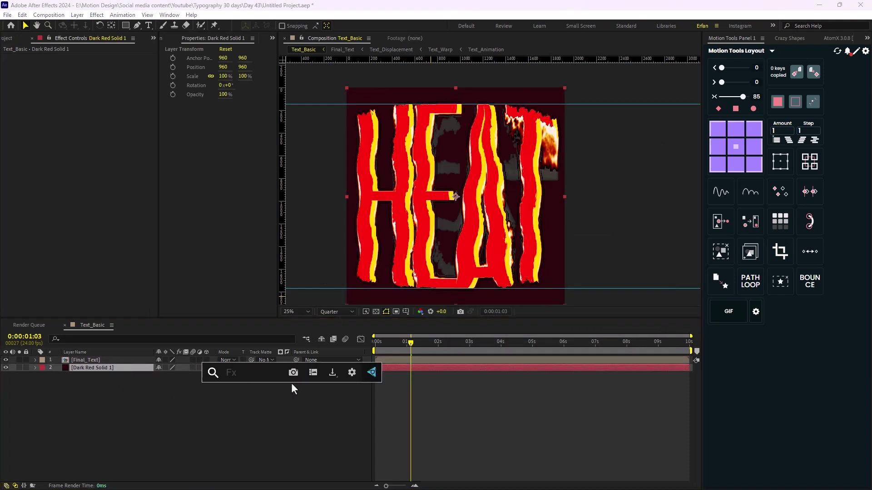
type("grad")
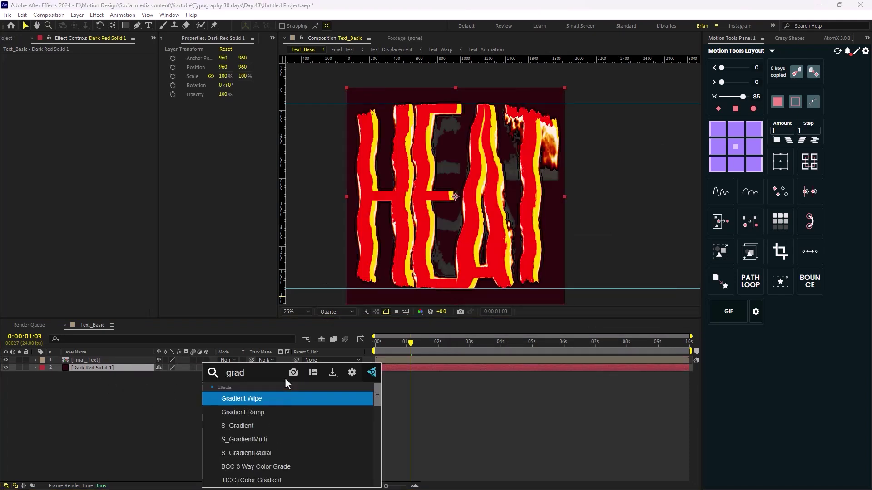
key("Return")
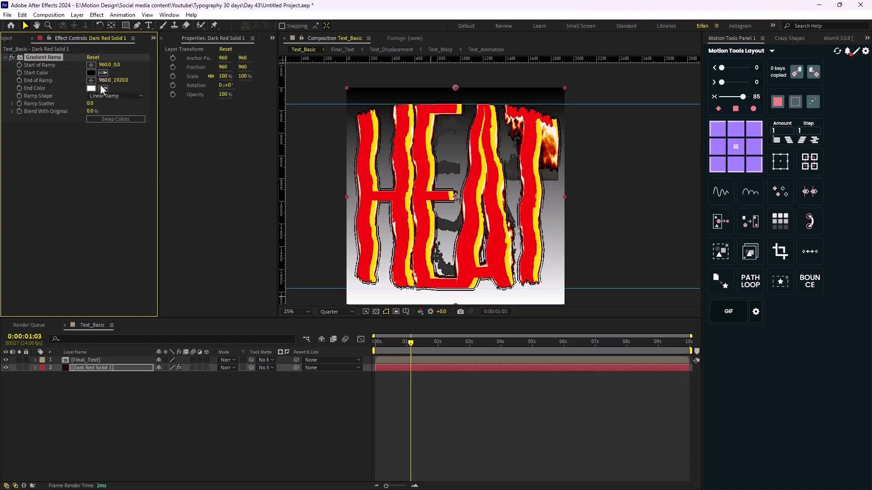
Set the background gradient's start color to dark red 640000 and its end color to 220000
left_click(91, 73)
left_click(546, 318)
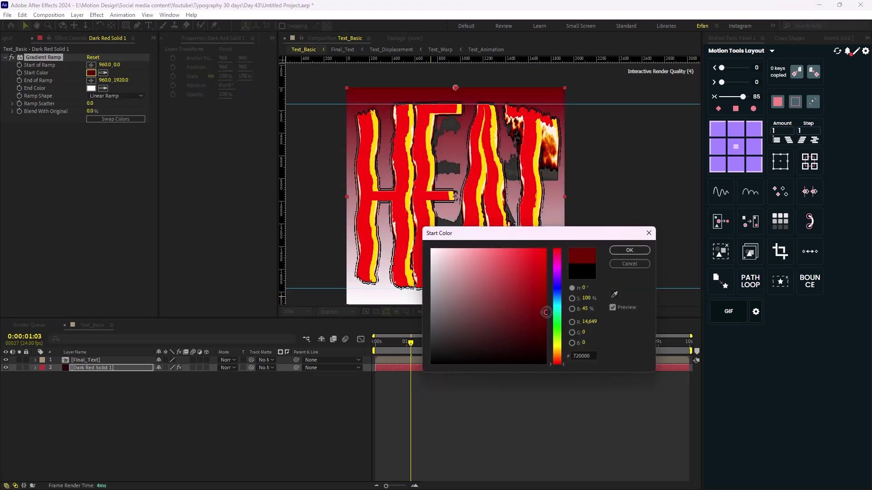
left_click(629, 250)
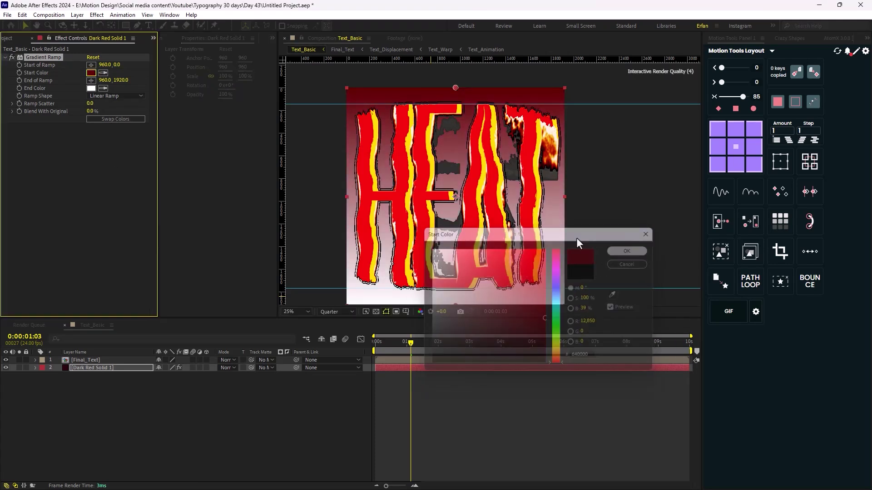
left_click(92, 88)
left_click_drag(531, 331, 547, 348)
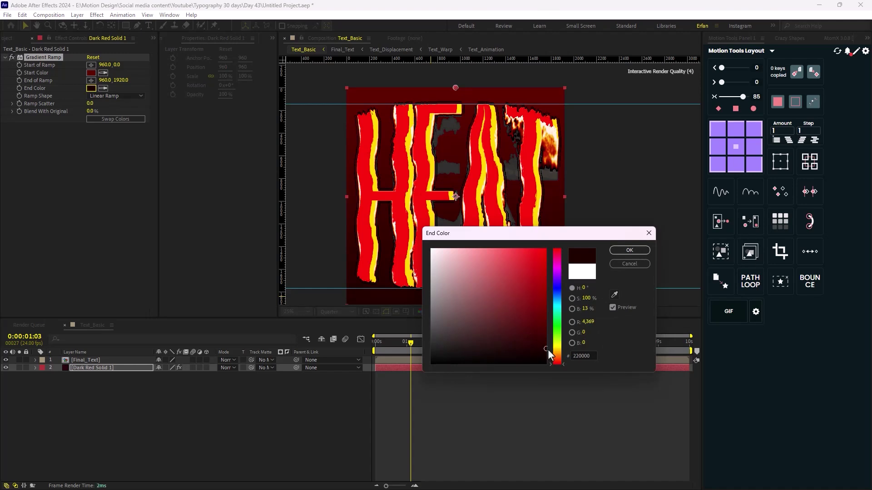
left_click(629, 251)
left_click(287, 437)
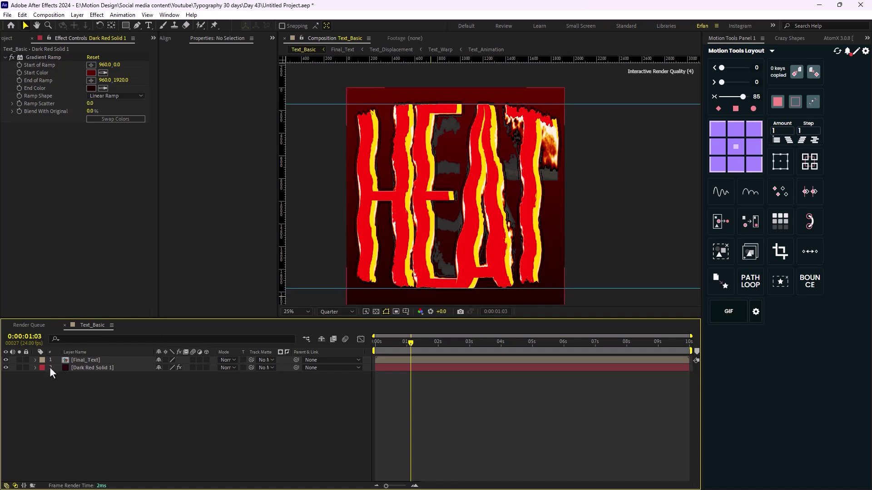
Place Displacement Texture.jpg between the Final_Text layer and the dark red solid, and set its blending mode to Overlay
left_click(9, 38)
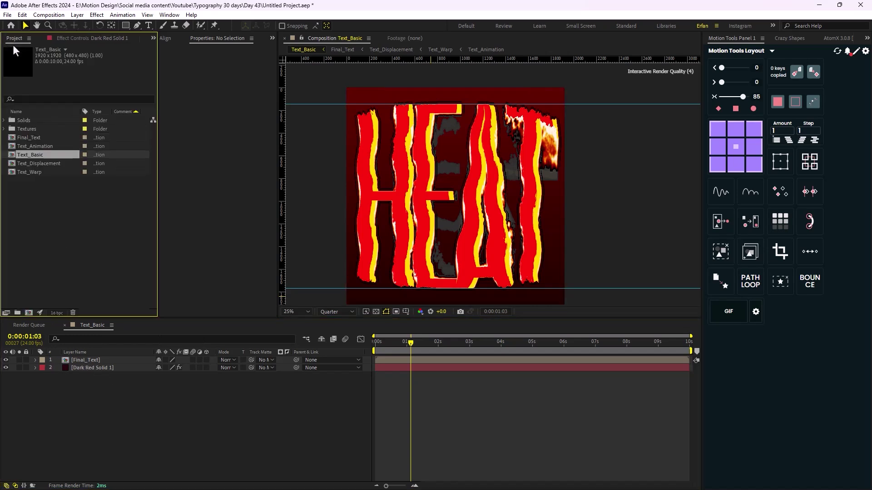
left_click(67, 192)
left_click(4, 129)
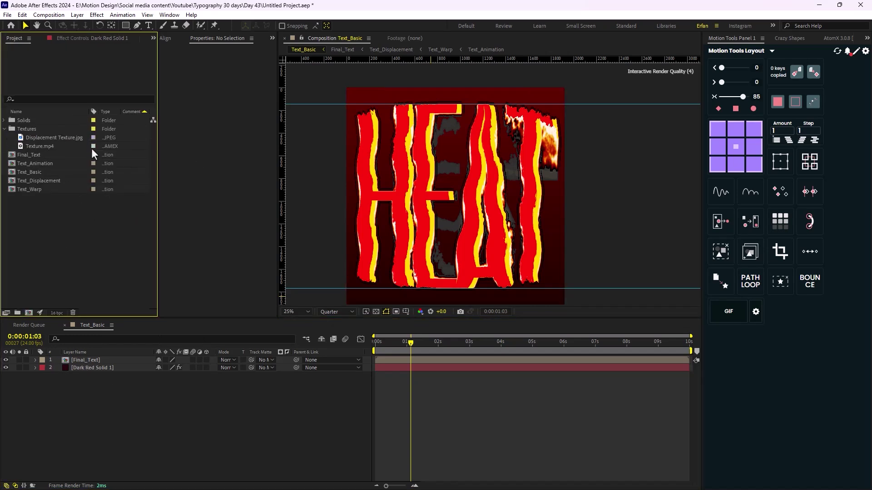
left_click_drag(55, 137, 86, 369)
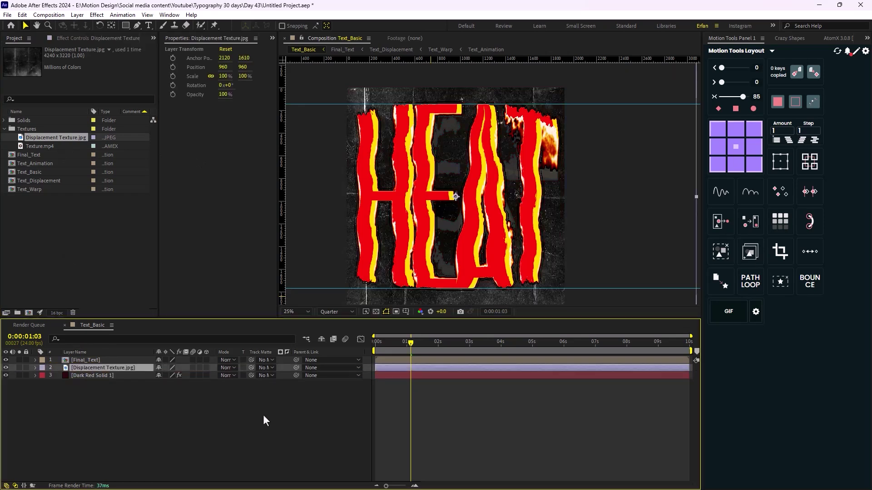
left_click(226, 368)
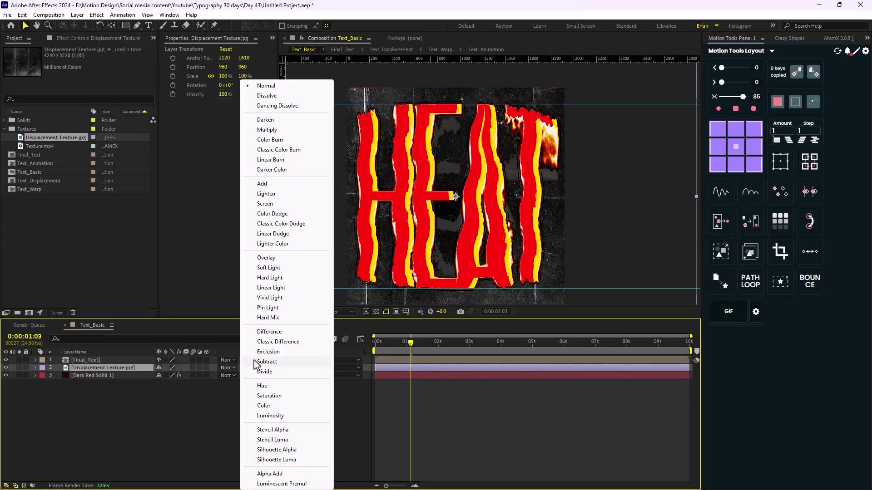
left_click(286, 261)
left_click(240, 413)
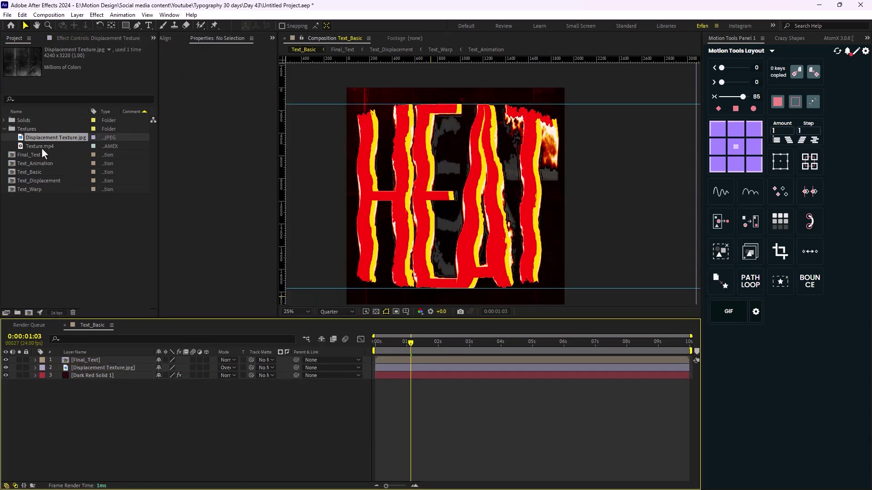
Add Texture.mp4 above the Final_Text layer and set its blending mode to Screen
left_click_drag(42, 146, 113, 361)
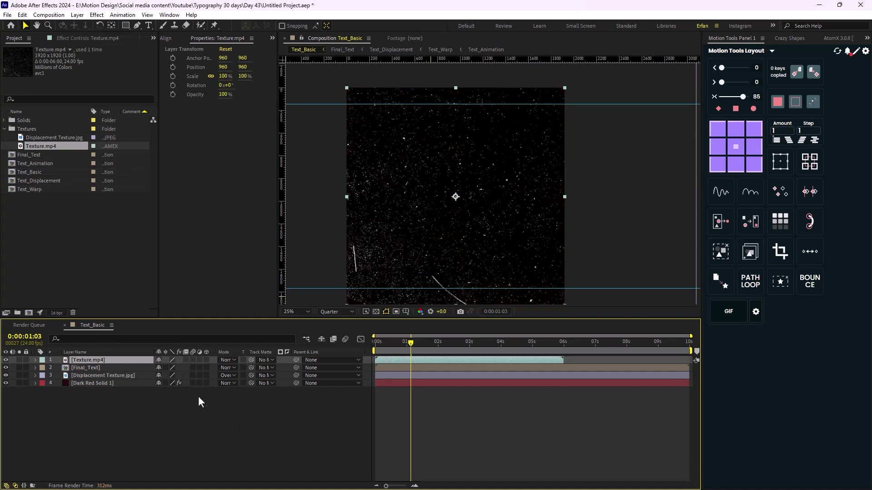
left_click(226, 361)
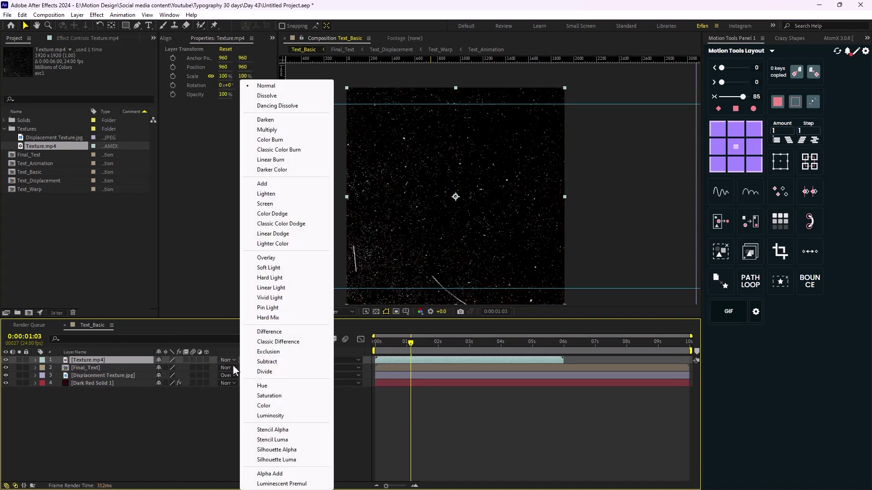
left_click(280, 204)
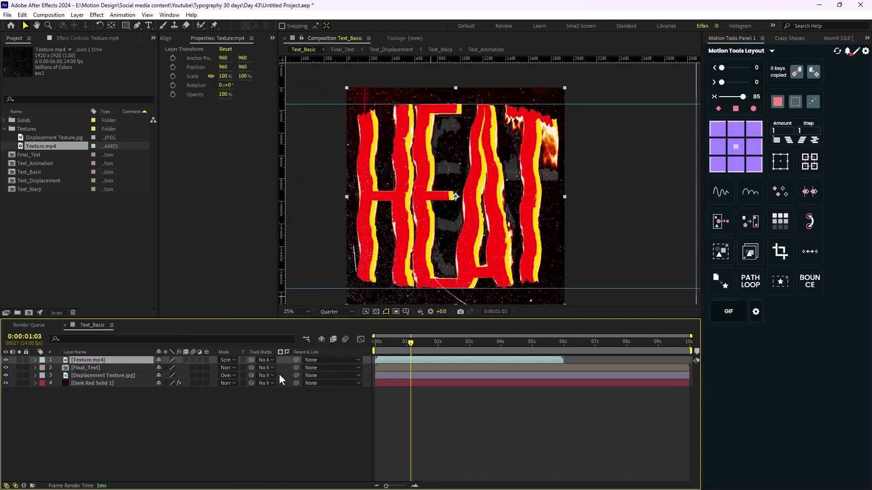
Apply the Curves effect to Texture.mp4 and bend the RGB curve's midtones downward to darken the texture
key("ctrl+space")
type("c")
key("Return")
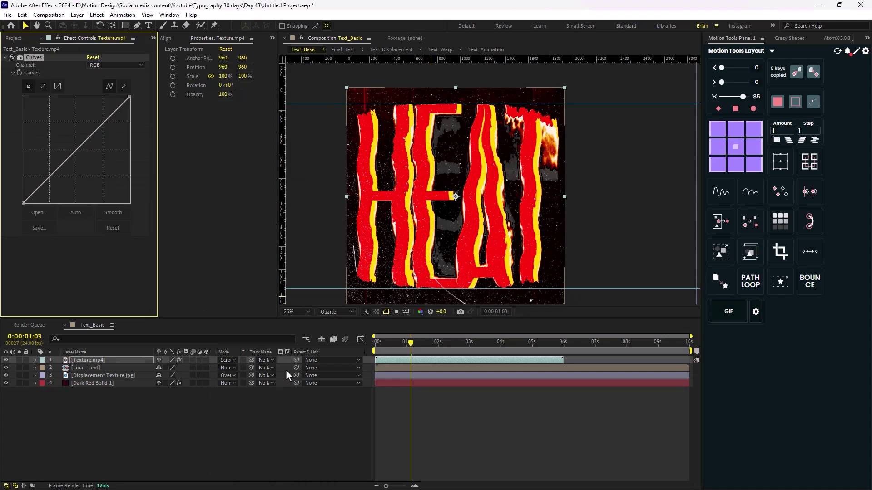
left_click_drag(76, 150, 94, 162)
left_click(217, 434)
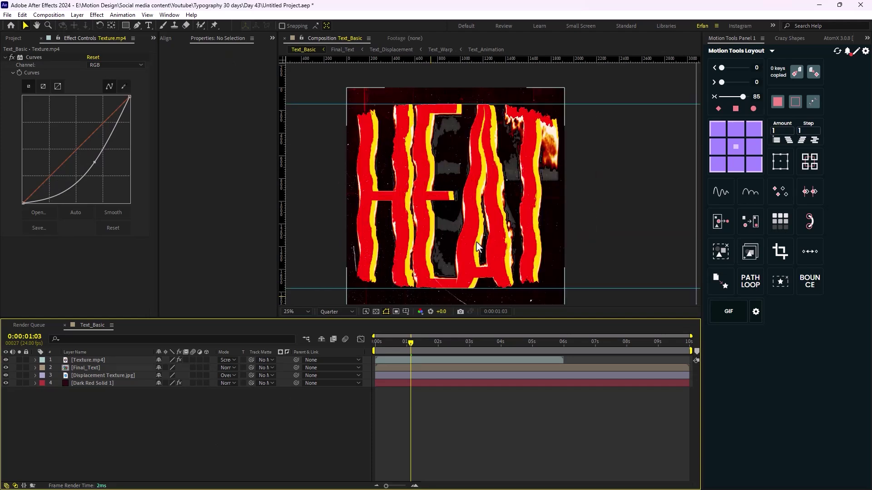
Create an adjustment layer above all other layers and apply the Noise effect to it
right_click(136, 428)
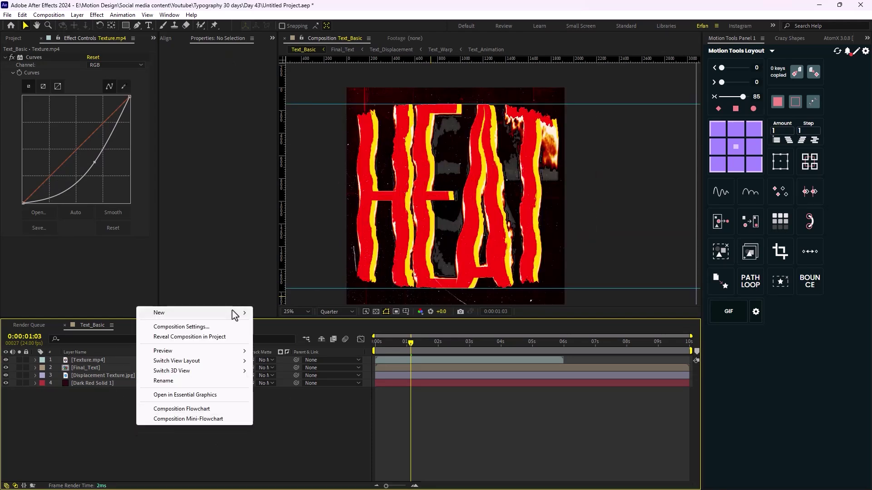
mouse_move(233, 312)
left_click(307, 389)
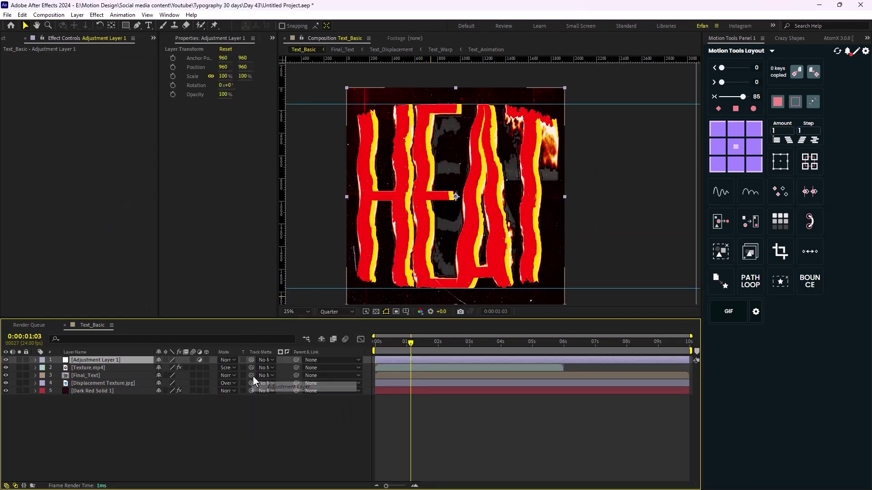
key("ctrl+space")
type("no")
key("Return")
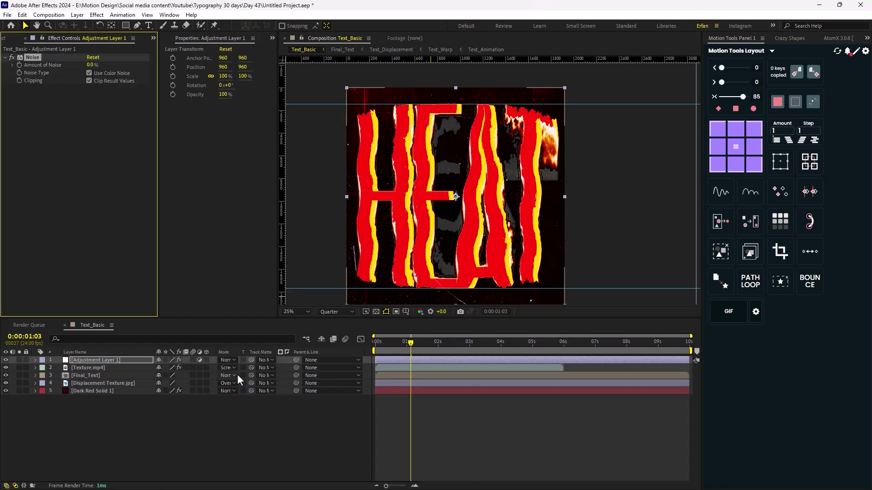
Set the adjustment layer's Amount of Noise to 7%
left_click(90, 65)
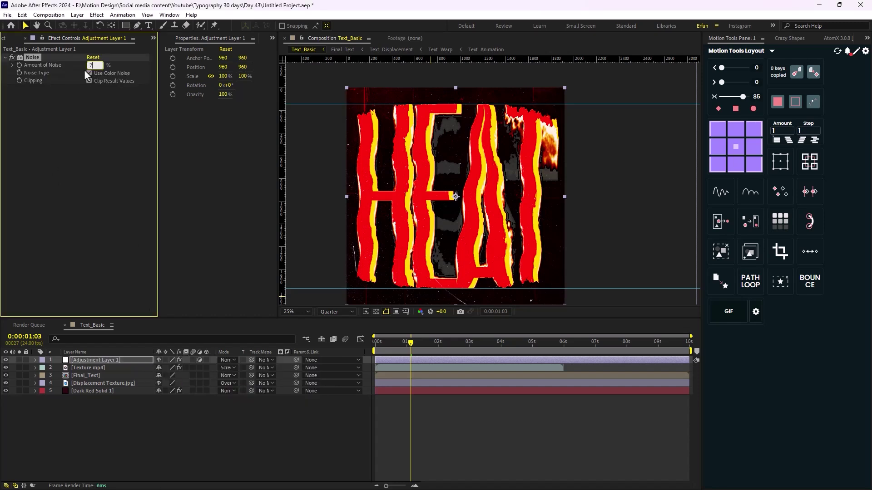
scroll(471, 254, "up", 2)
scroll(471, 245, "down", 2)
left_click(145, 425)
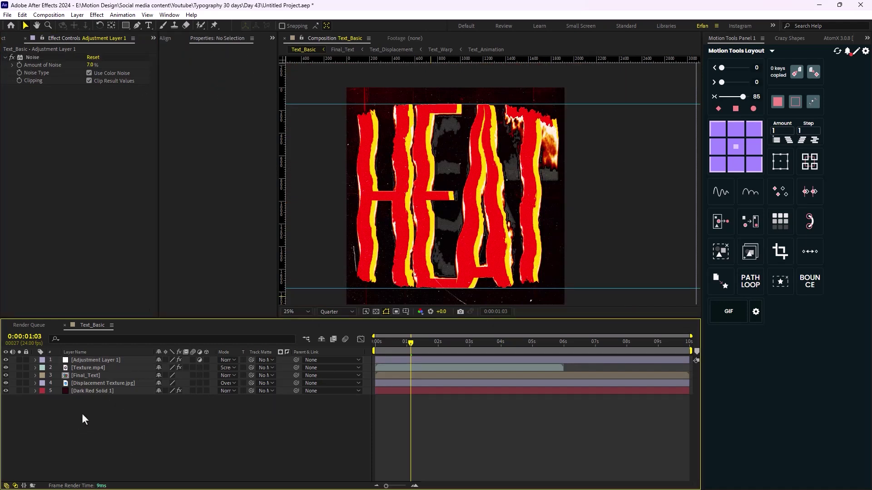
Apply the Deep Glow effect to the Final_Text layer
left_click(111, 380)
key("ctrl+space")
type("deep")
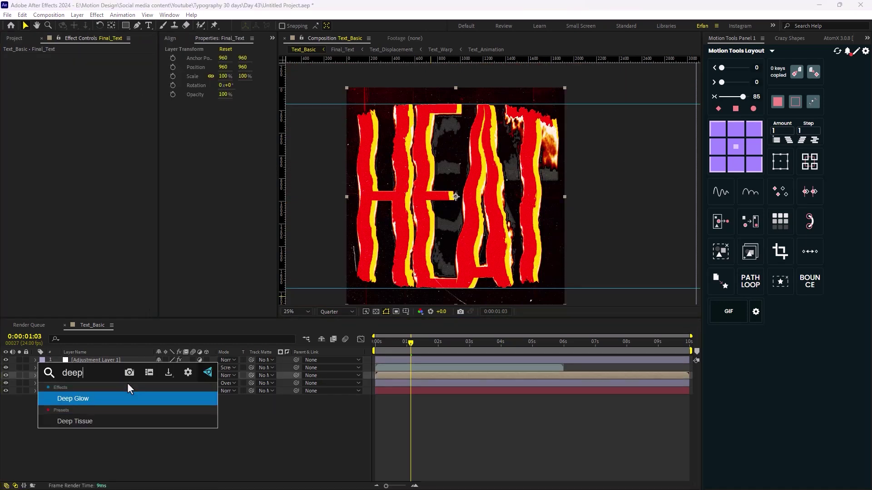
key("Return")
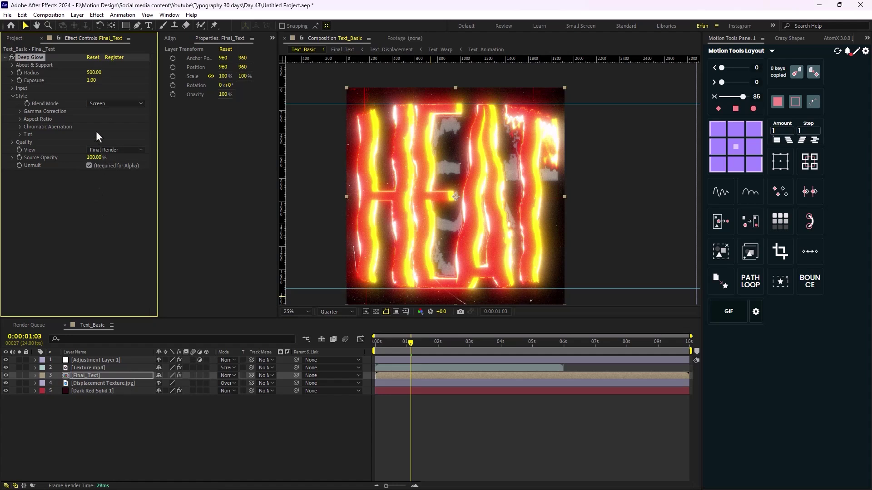
Set the Final_Text layer's Deep Glow radius to 250 and its exposure to 0.70
left_click(88, 73)
type("250")
key("Return")
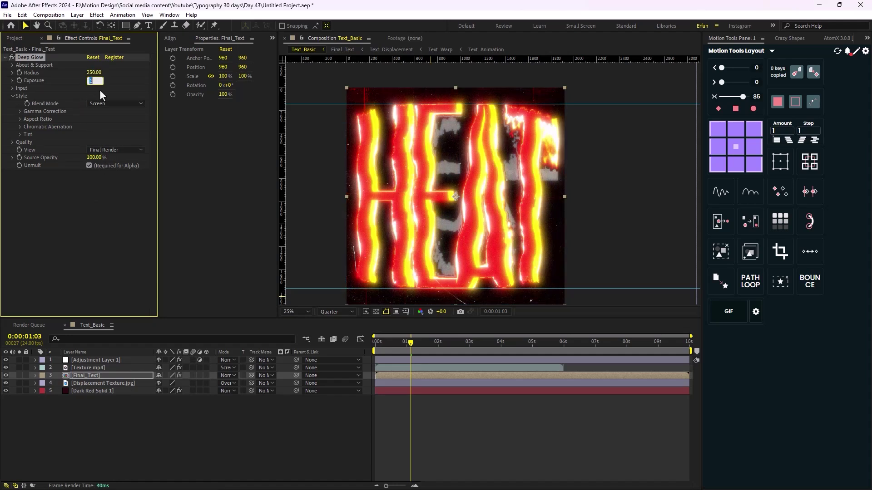
left_click_drag(93, 80, 81, 80)
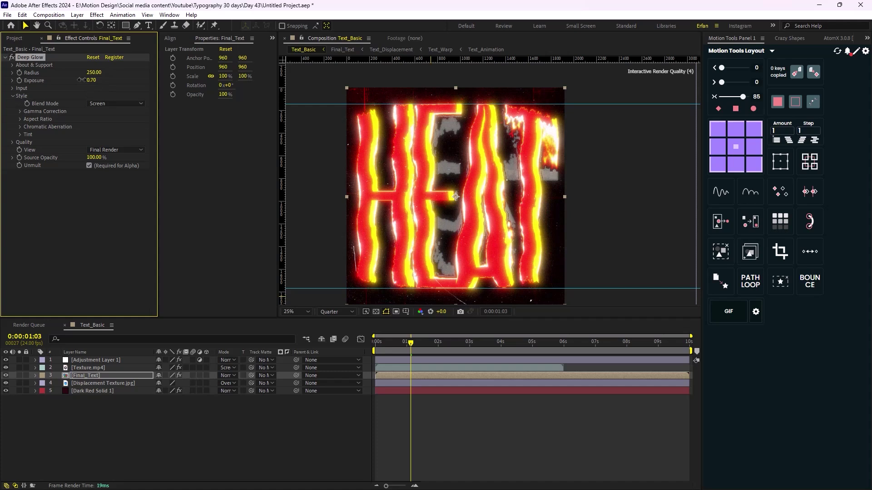
left_click(268, 393)
Set the composition preview resolution to Half and review the glowing text animation at 0:00:01:00
left_click(372, 349)
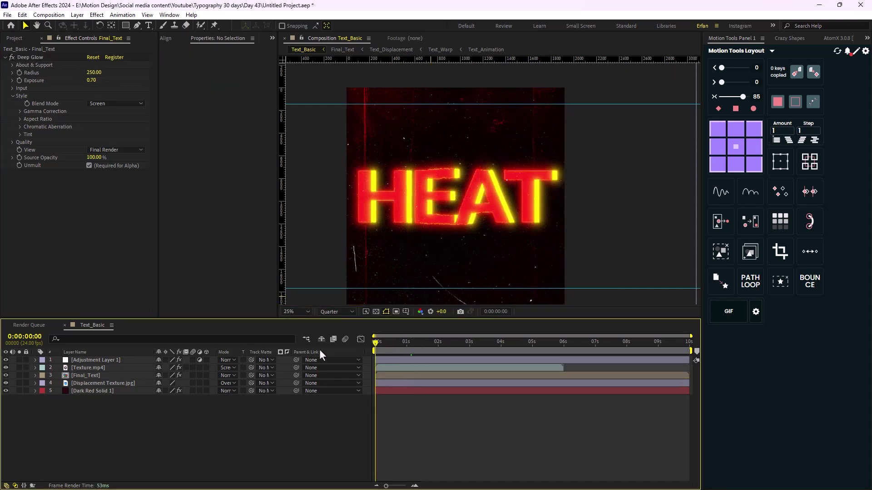
scroll(394, 256, "down", 2)
left_click(352, 312)
left_click(341, 346)
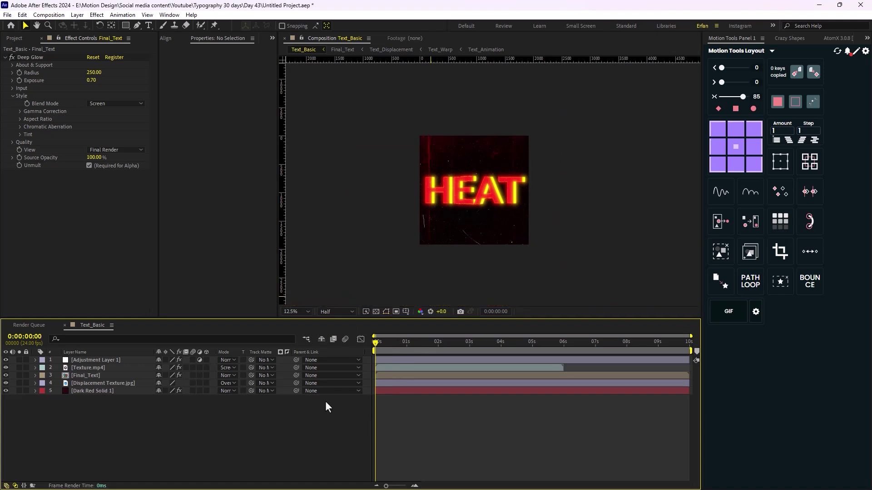
left_click(390, 376)
left_click_drag(432, 342, 406, 341)
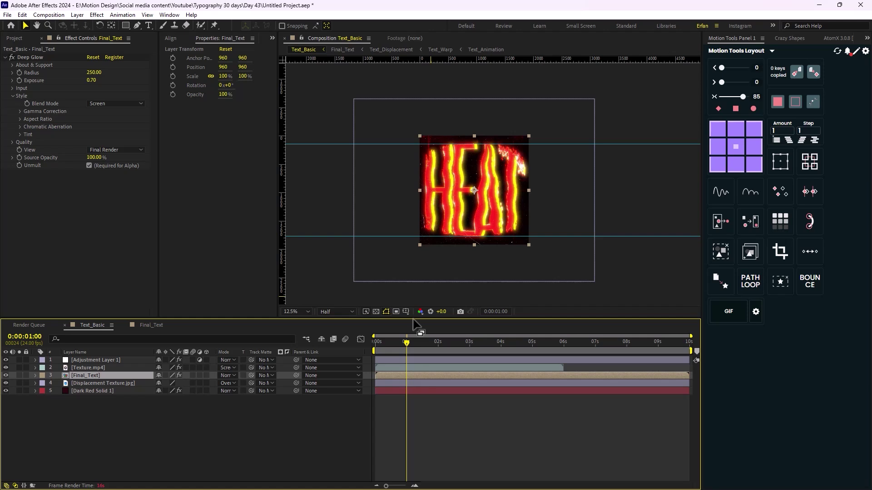
Save the project and scrub through the animation to 0:00:04:20
left_click(289, 403)
key("ctrl+s")
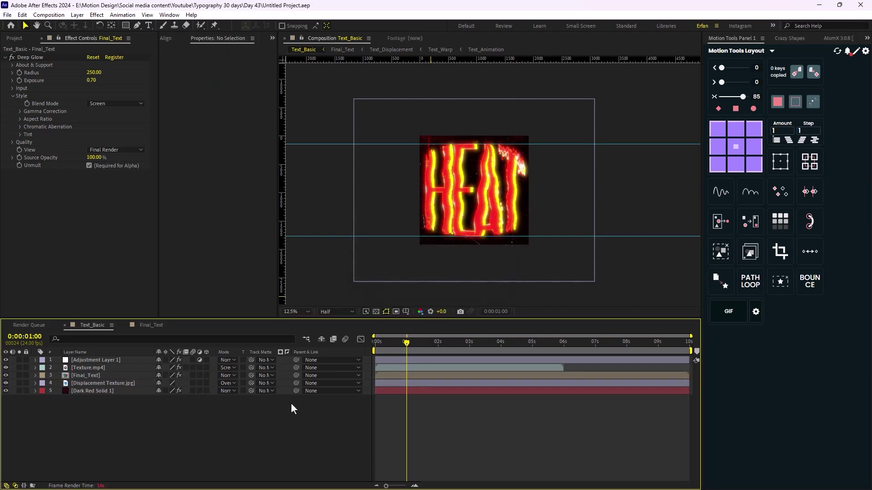
left_click_drag(410, 342, 528, 352)
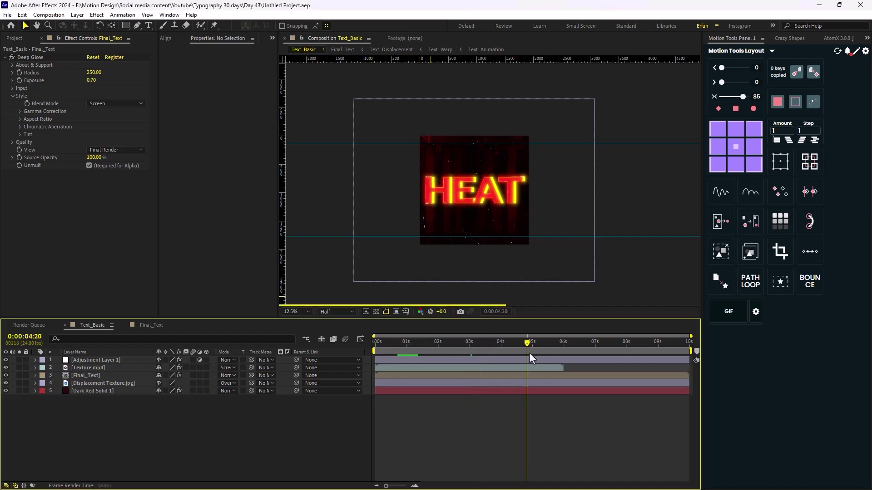
Switch to Adobe Audition, stop the running audio recording, and return to After Effects
key("alt+Tab")
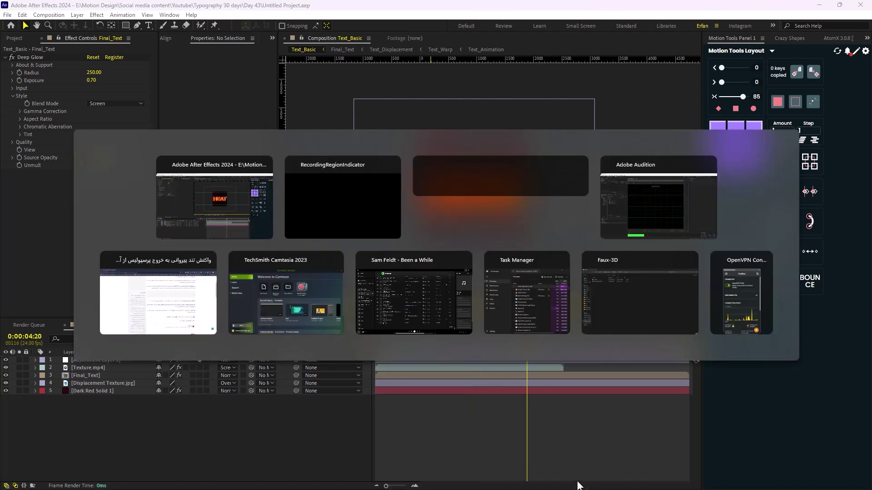
key("Escape")
key("super")
left_click(592, 480)
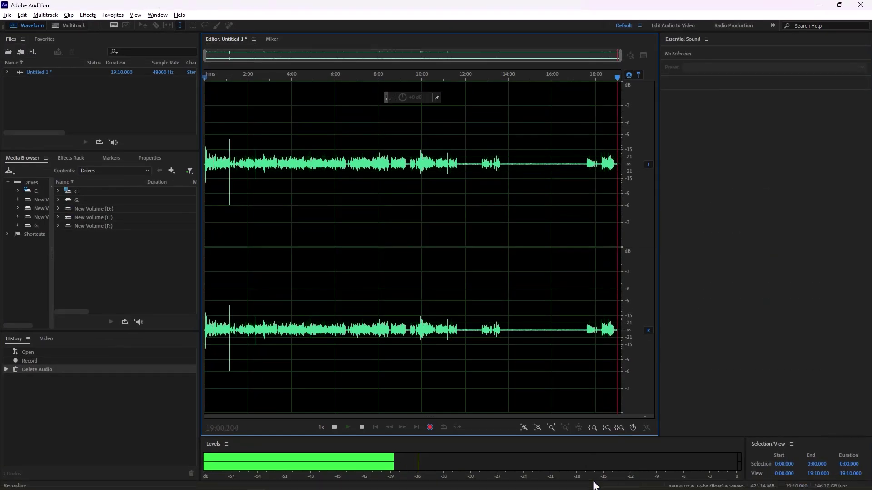
key("space")
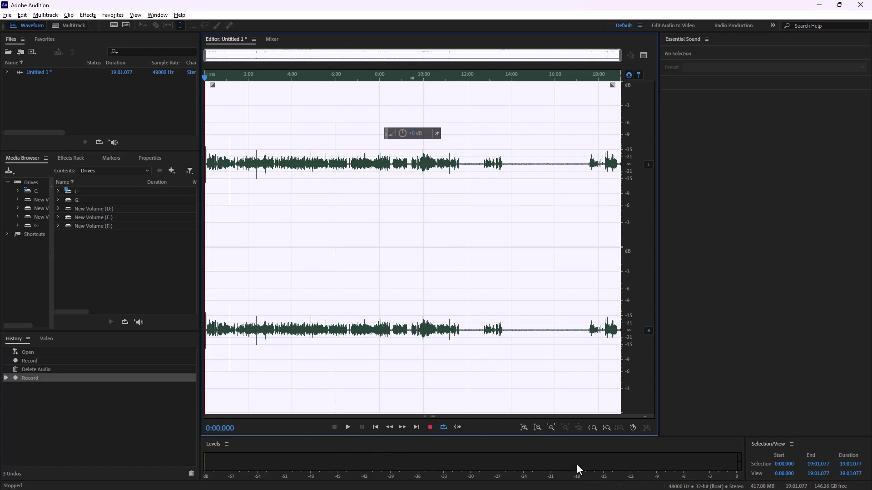
key("alt+Tab")
key("alt+Tab")
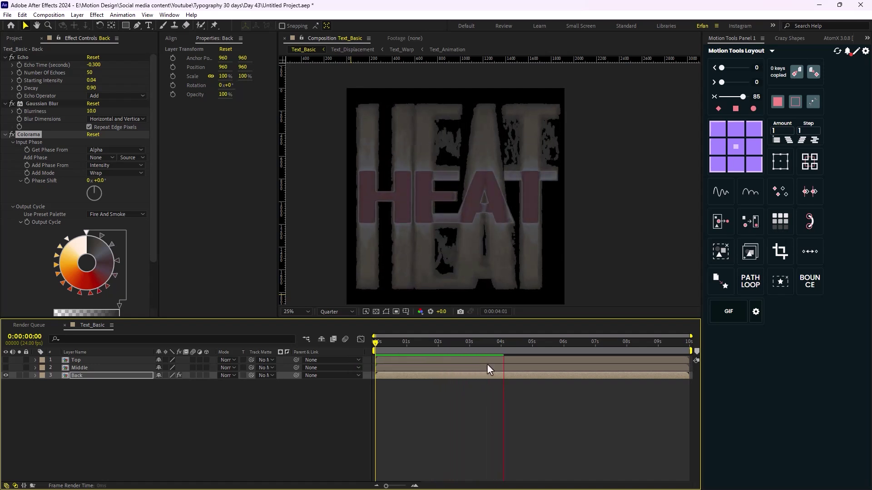
Stop the preview, move the current time to 0:00:03:00, and make the Middle layer visible
key("space")
left_click_drag(376, 342, 468, 350)
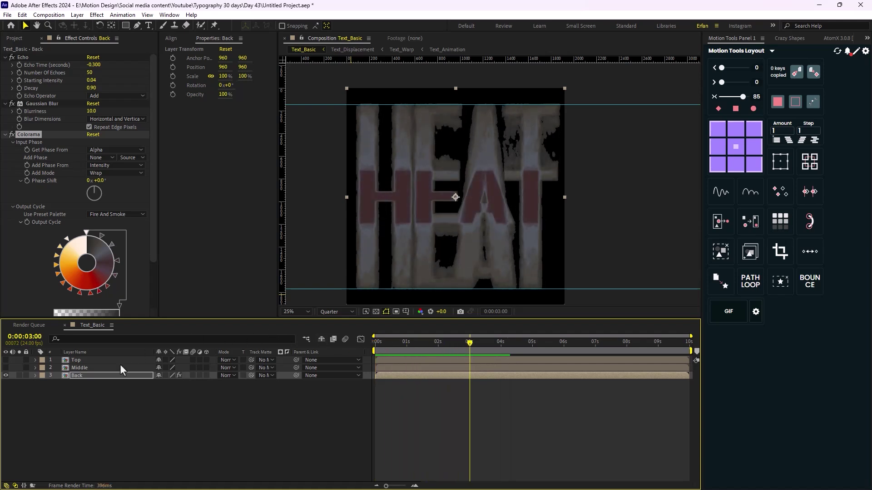
left_click(84, 369)
left_click(6, 368)
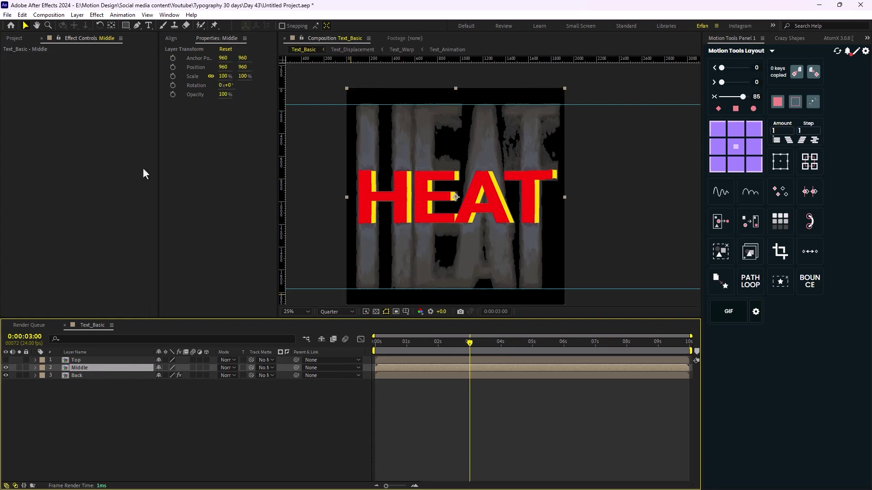
Apply the Echo effect to the Middle layer
key("ctrl+space")
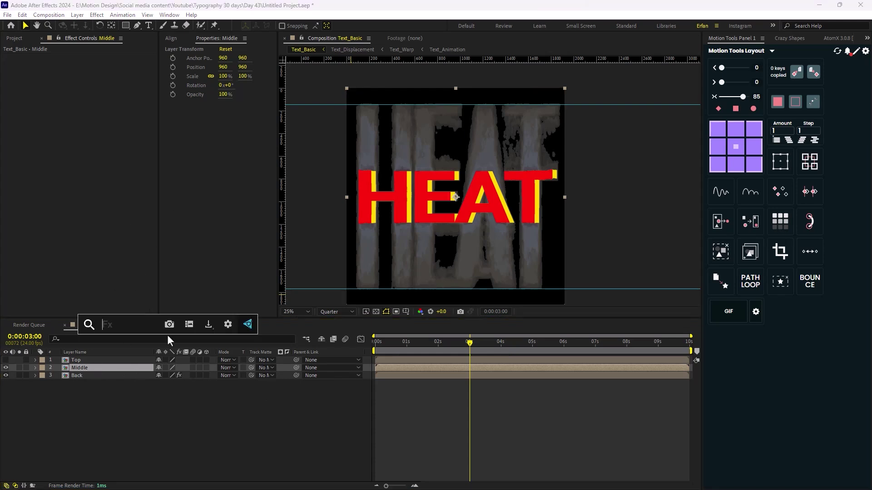
type("echo")
key("Return")
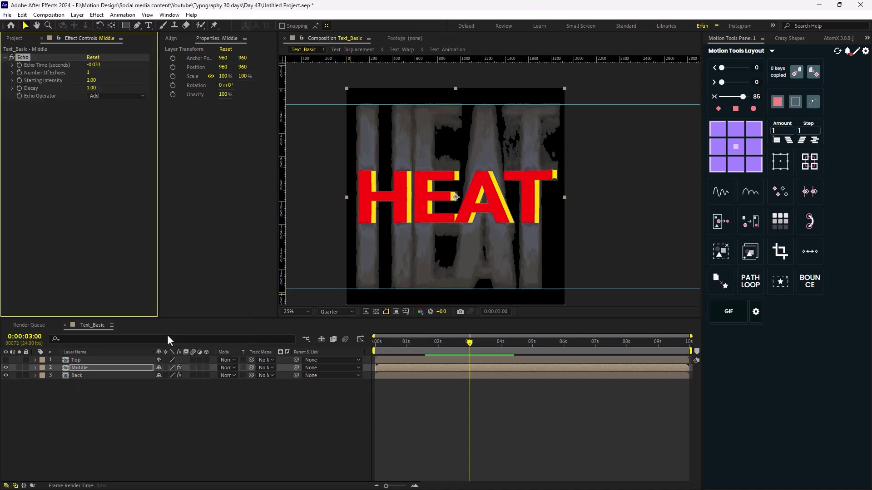
Set the Middle layer's Echo effect to an echo time of -0.005, 50 echoes and a decay of 0.92
left_click(90, 65)
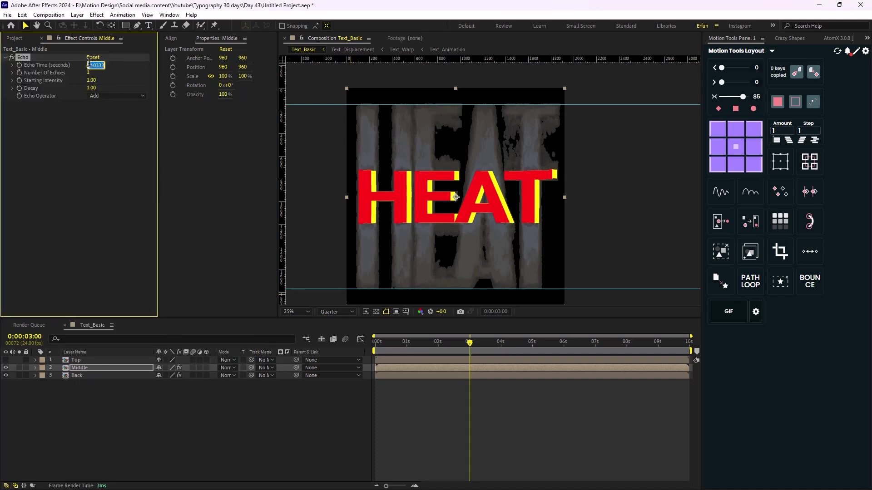
type("-0.005")
left_click(93, 73)
type("50")
key("Return")
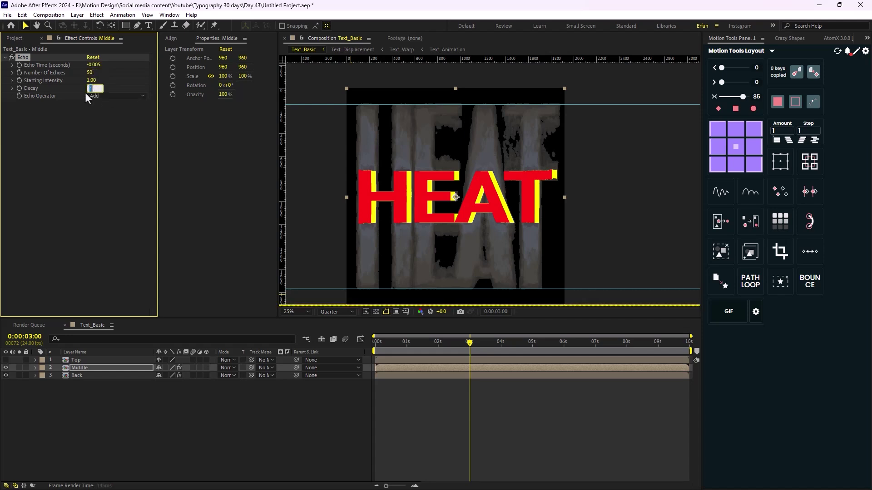
type("0.93")
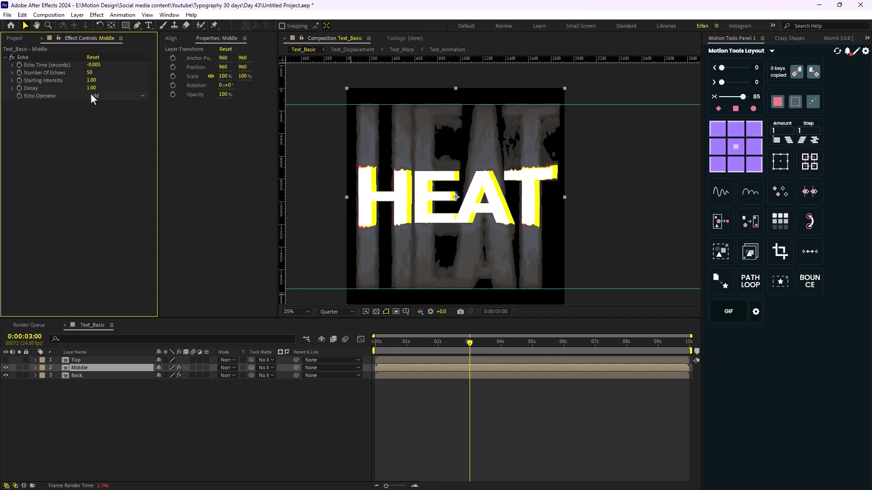
key("Return")
left_click_drag(85, 88, 85, 87)
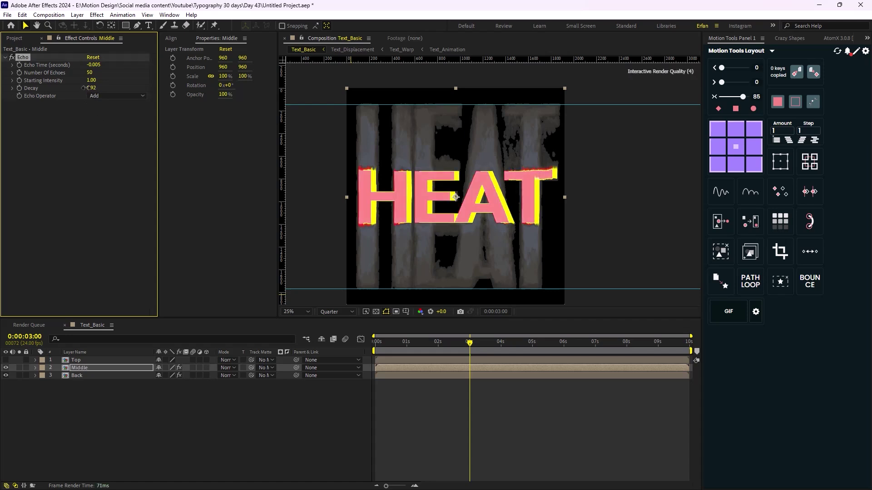
left_click(126, 179)
Copy the Gaussian Blur and Colorama effects from the Back layer onto the Middle layer
left_click(77, 375)
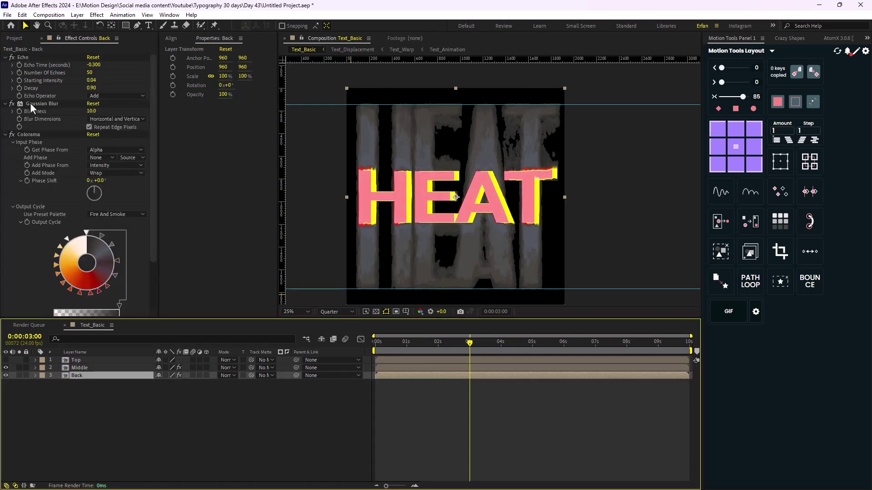
left_click(78, 367)
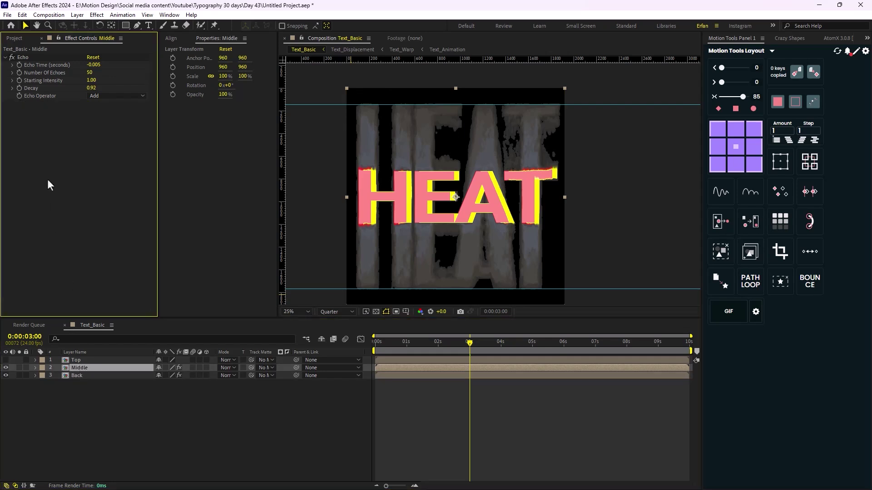
left_click(18, 156)
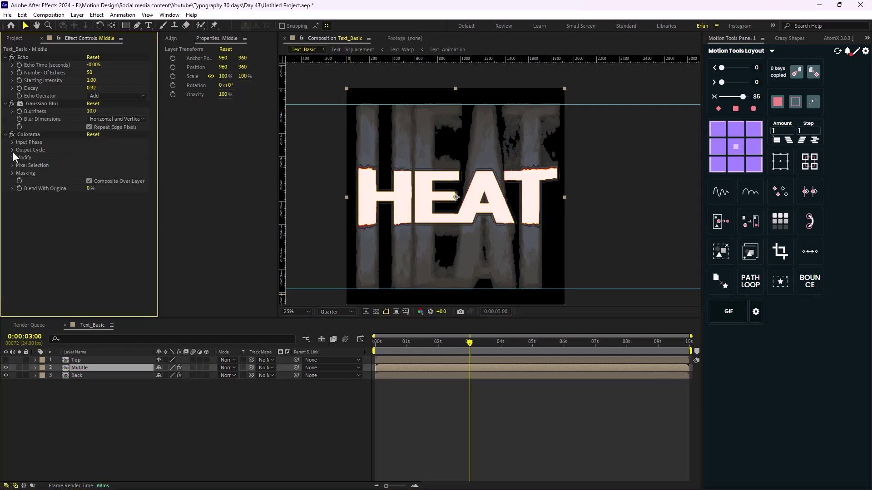
Set the Output Cycle preset palette of the Middle layer's Colorama effect to Fire
left_click(12, 150)
left_click(102, 157)
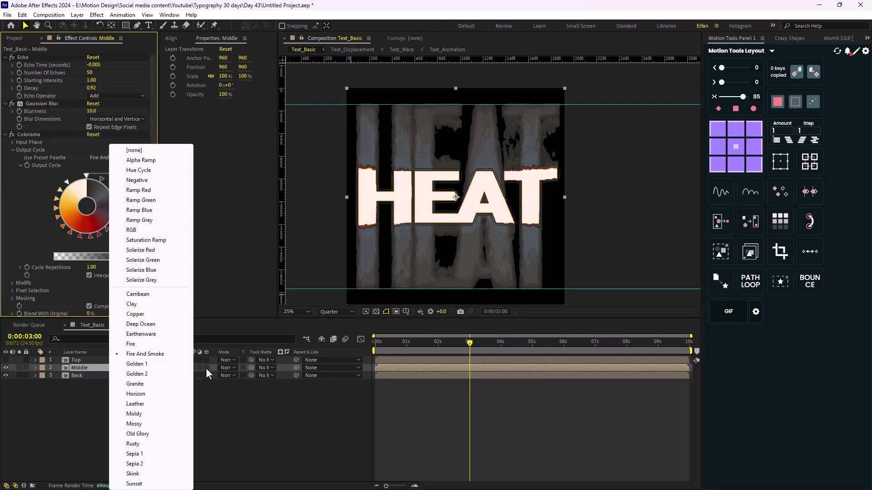
left_click(136, 346)
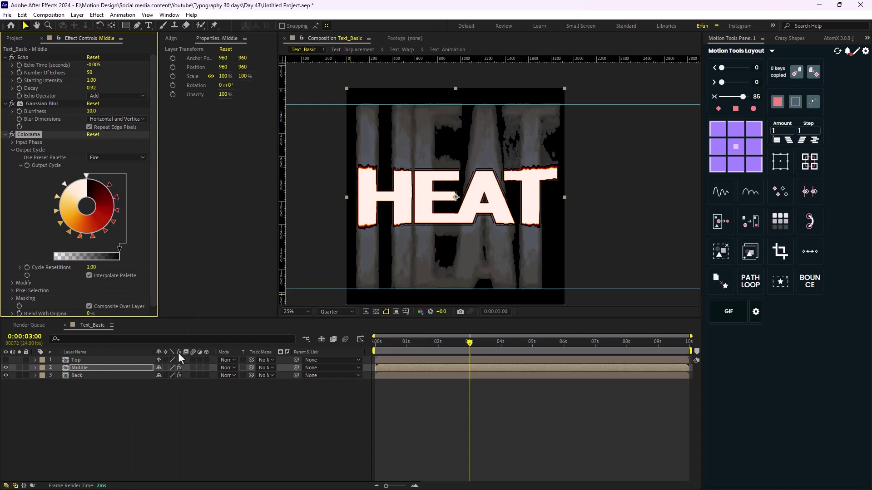
Preview the Middle and Back layers' animation from the start of the composition
left_click(189, 420)
left_click_drag(455, 352, 325, 345)
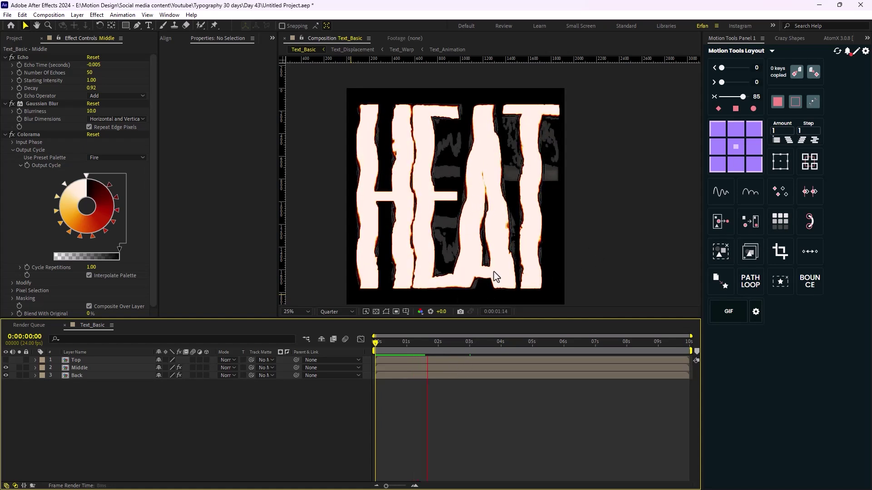
key("space")
Make the Top layer visible and preview the combined animation from the start
left_click(6, 360)
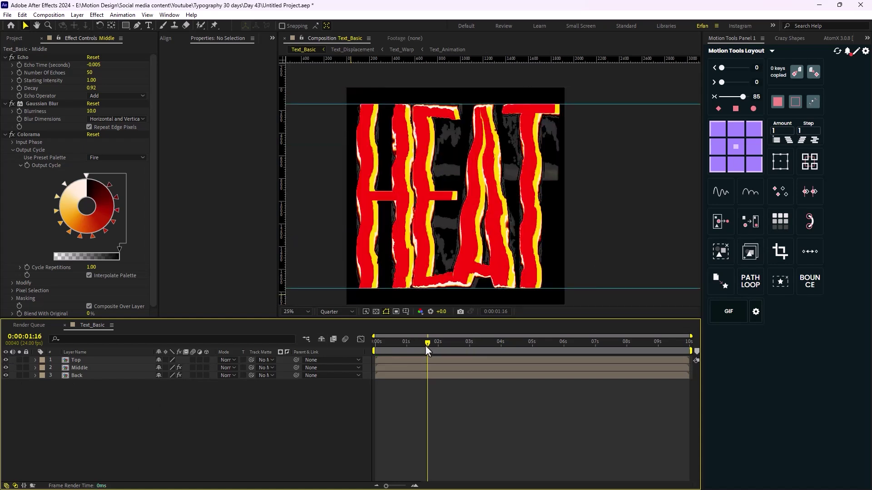
key("space")
scroll(475, 217, "down", 1)
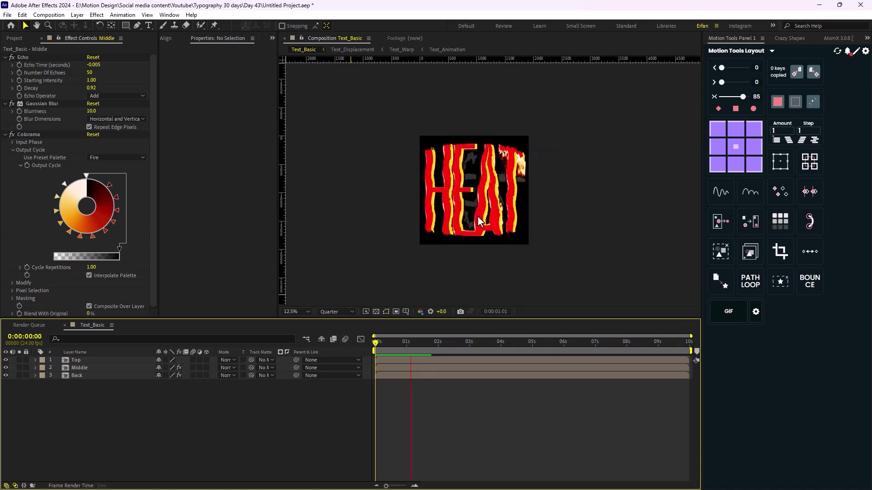
key("space")
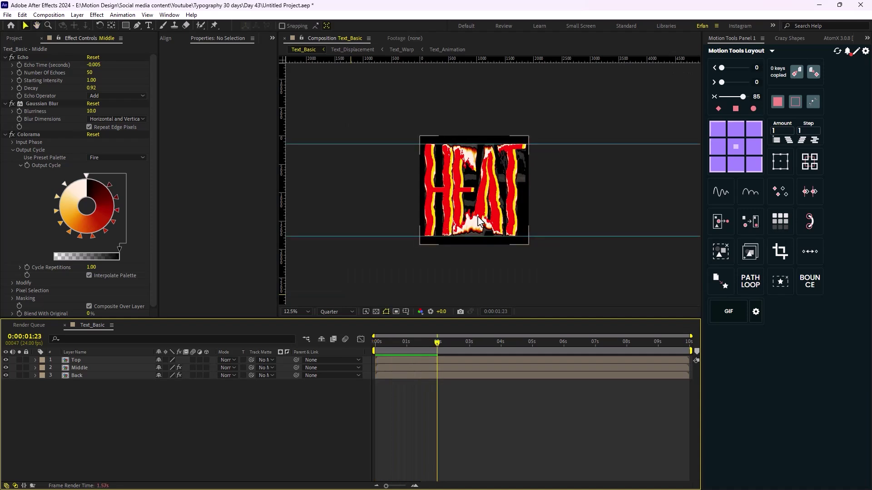
scroll(479, 222, "up", 1)
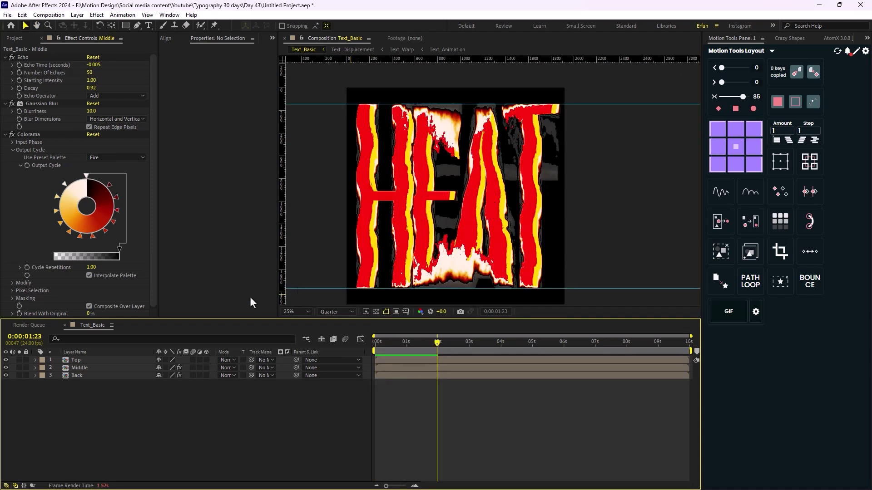
Collapse the Colorama, Gaussian Blur and Echo settings of the Middle layer
left_click(6, 134)
left_click(5, 104)
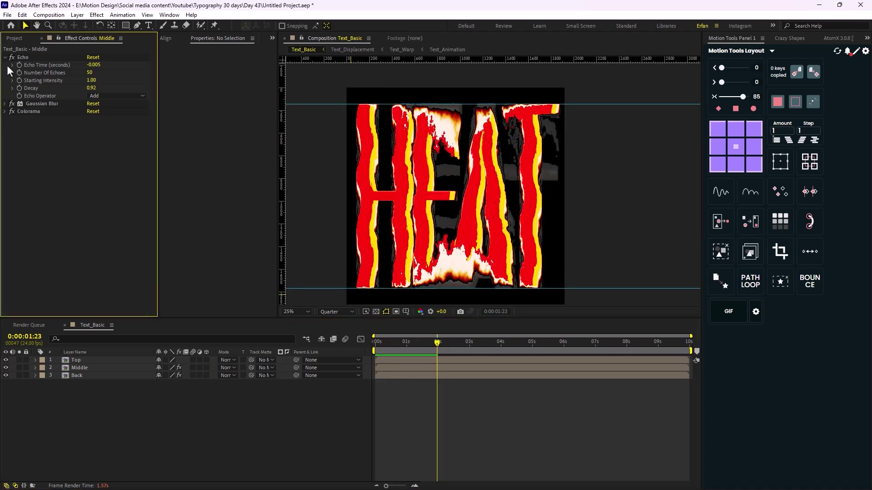
left_click(6, 57)
left_click(273, 422)
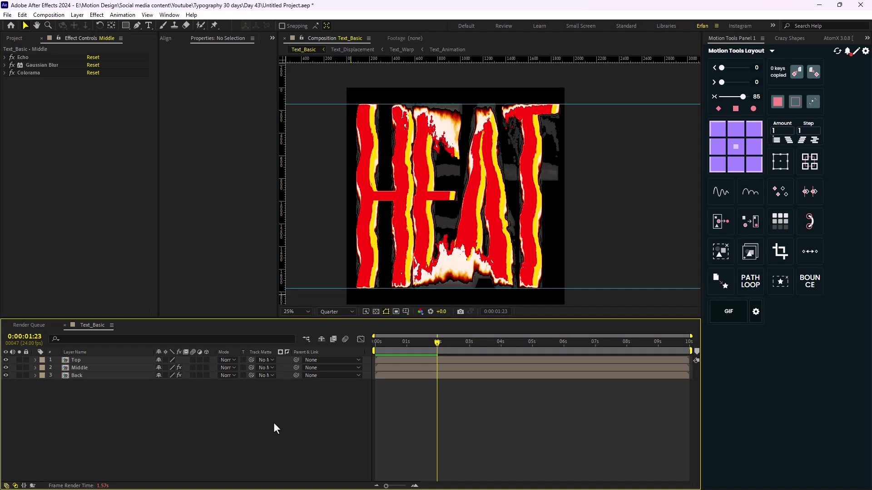
Try the composition preview at Full resolution and return it to Quarter
left_click(338, 311)
left_click(332, 333)
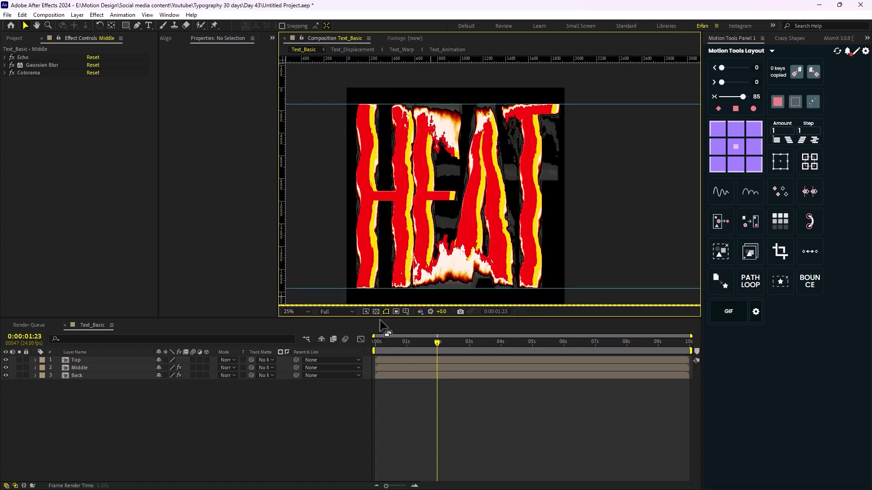
left_click(349, 312)
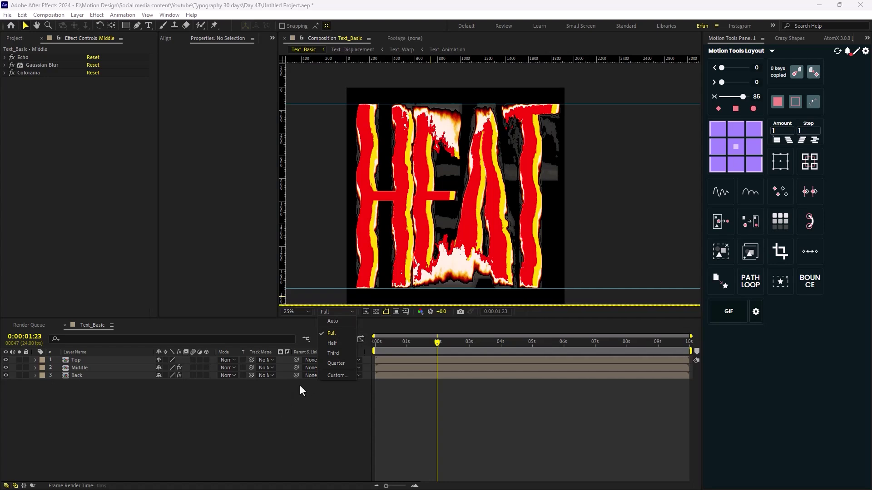
left_click(332, 364)
Move the current time to 0:00:01:03 and pre-compose the Top, Middle and Back layers as Final_Text
left_click_drag(440, 345, 403, 352)
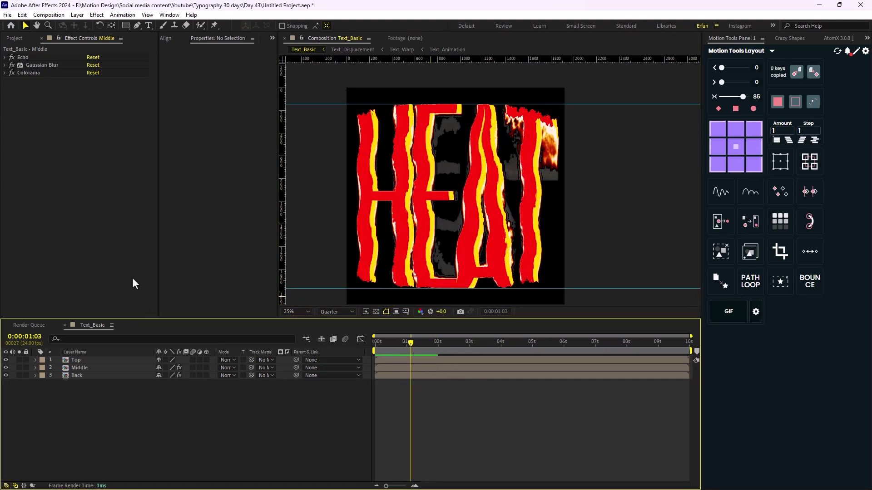
left_click_drag(108, 410, 68, 361)
key("ctrl+shift+c")
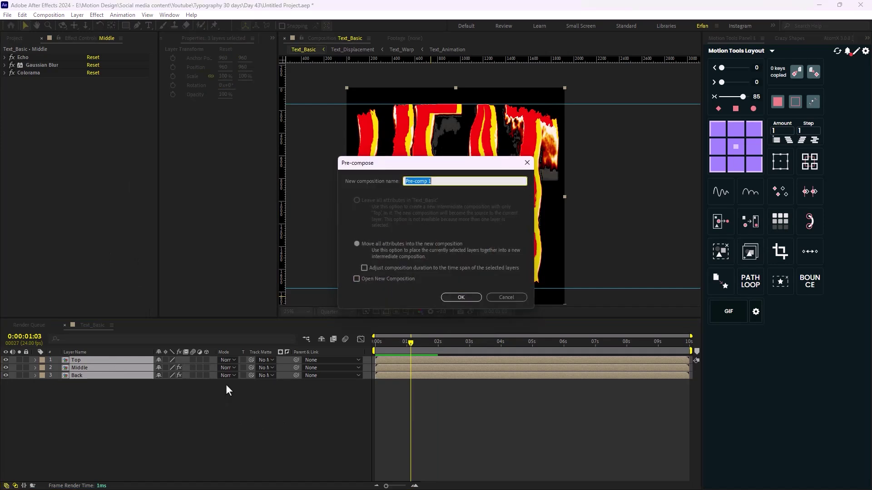
type("Final_Text")
key("Return")
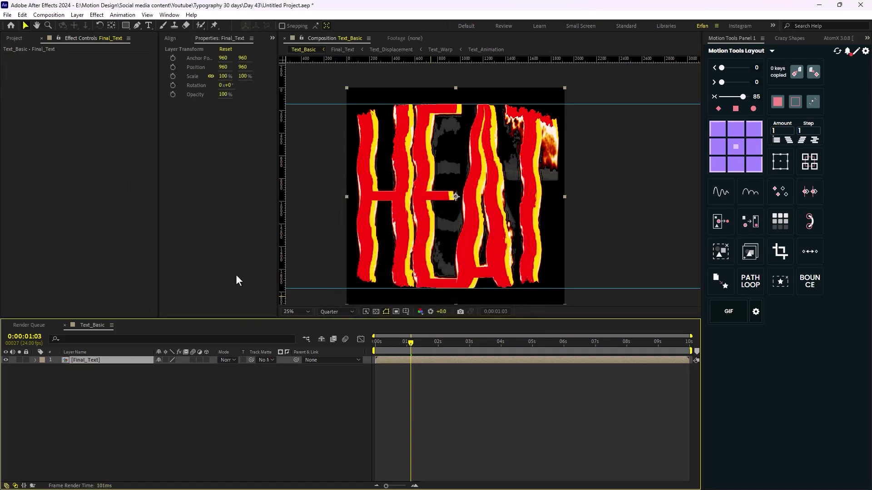
left_click(142, 395)
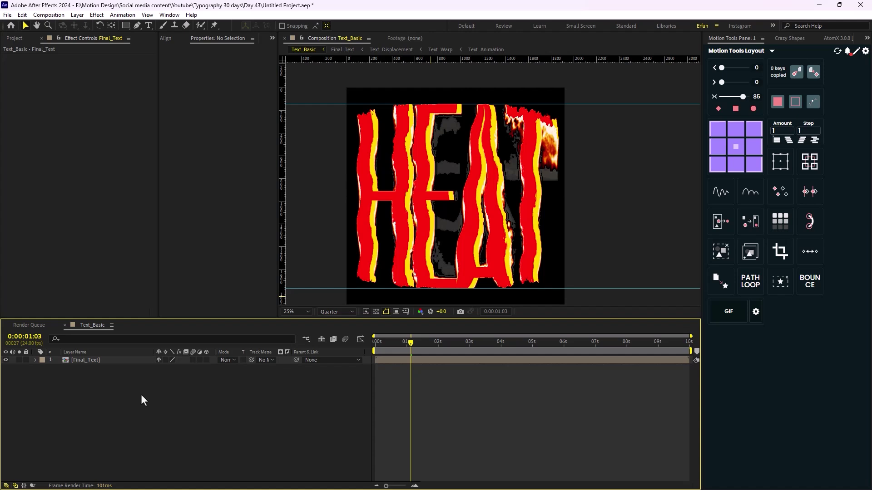
Create a dark red 1920 × 1920 px solid and place it below the Final_Text layer
key("ctrl+y")
left_click(595, 330)
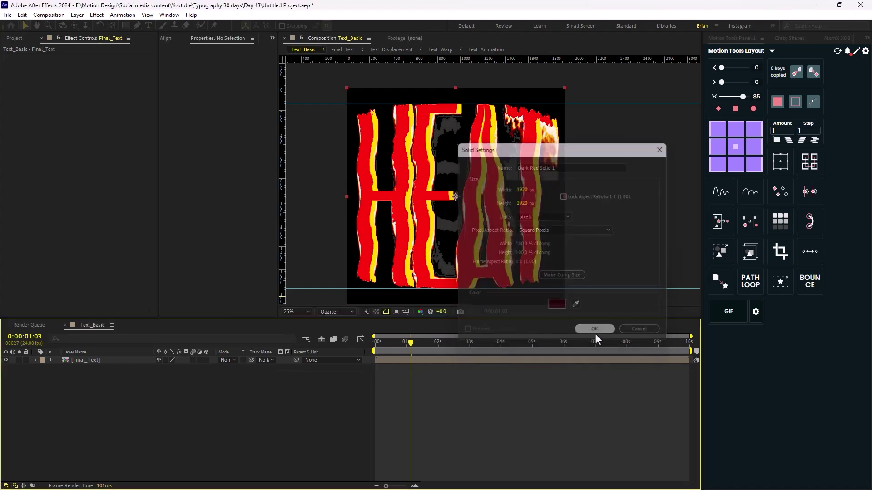
left_click_drag(105, 361, 109, 371)
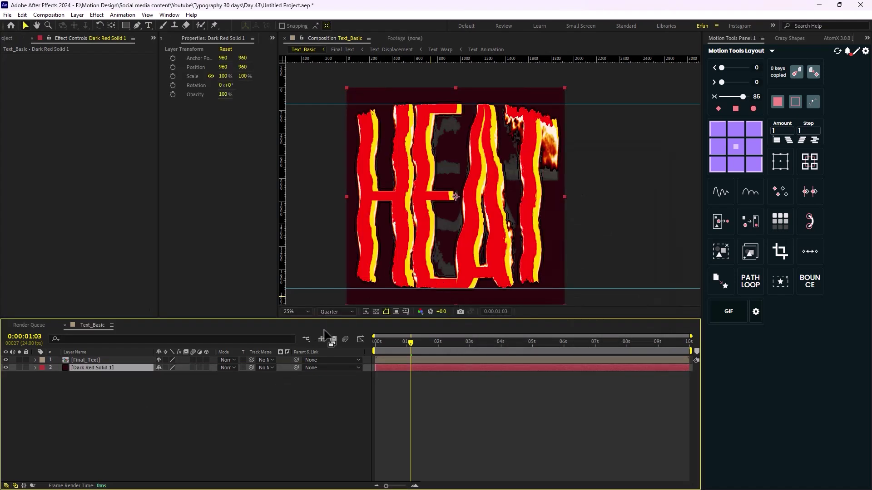
Apply the Gradient Ramp effect to the dark red solid
key("ctrl+space")
type("grad")
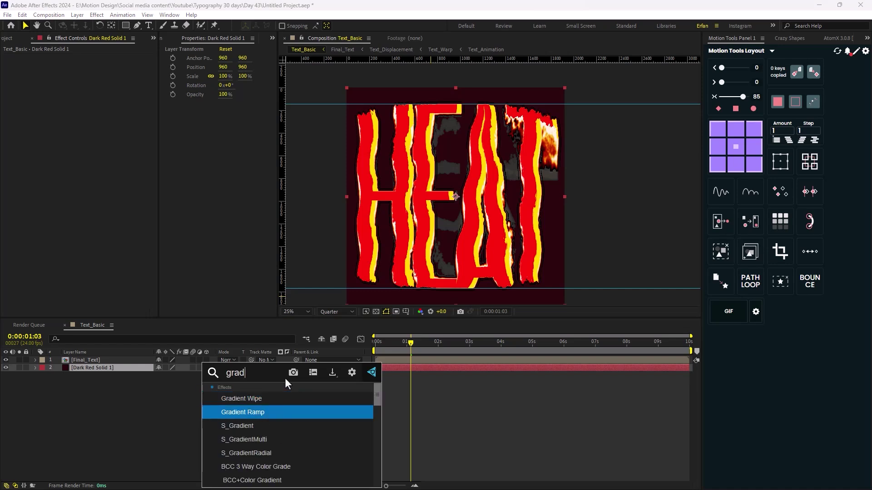
key("Return")
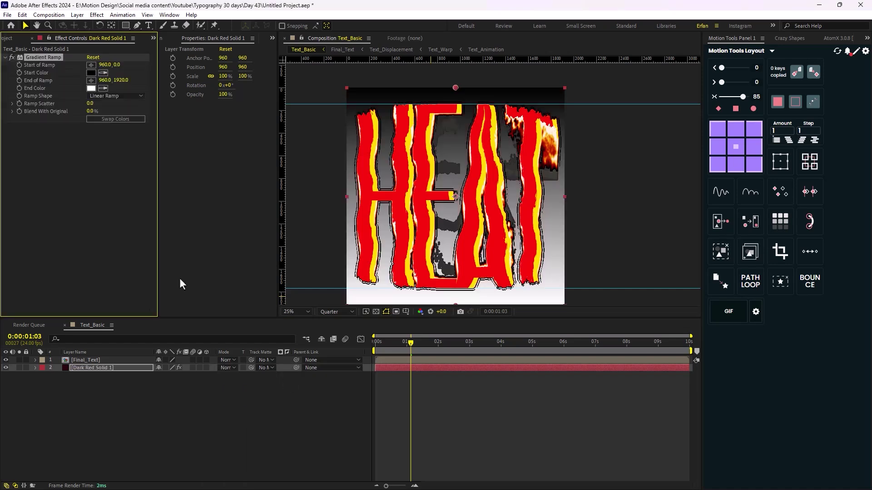
Set the Gradient Ramp's start color to dark red and its end color to the darker red 220000
left_click(91, 72)
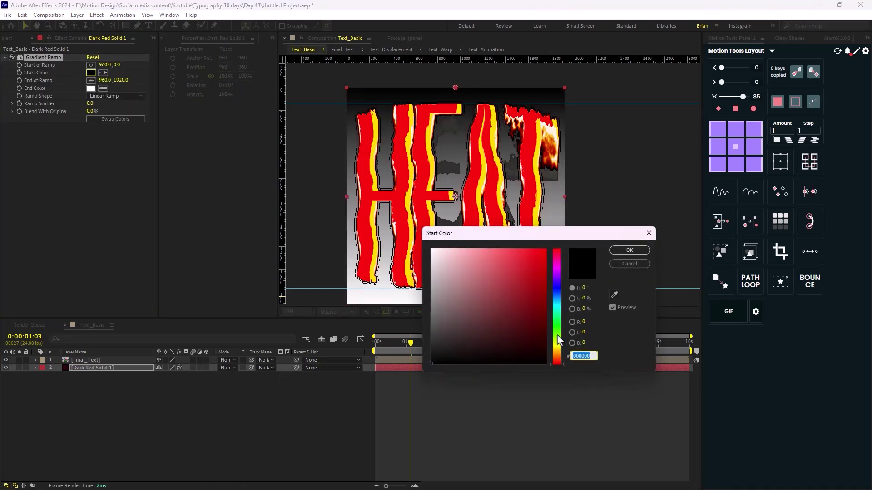
left_click_drag(545, 331, 547, 348)
left_click(631, 251)
left_click(92, 88)
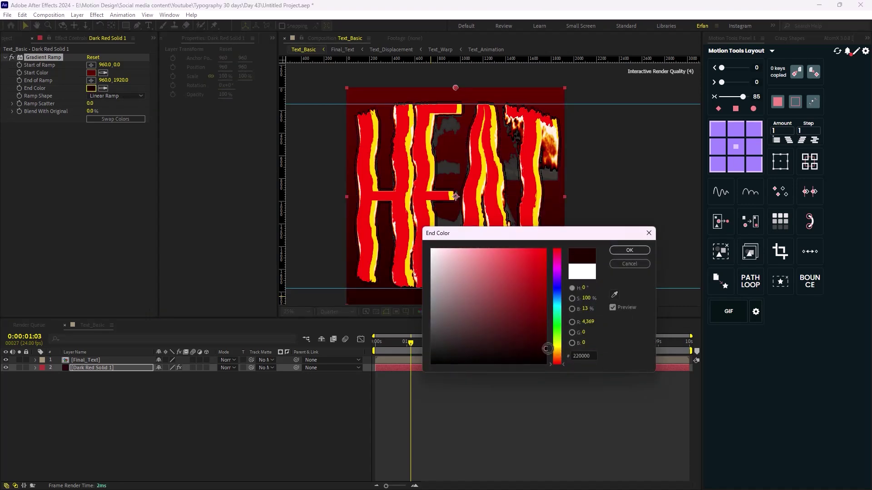
left_click(613, 252)
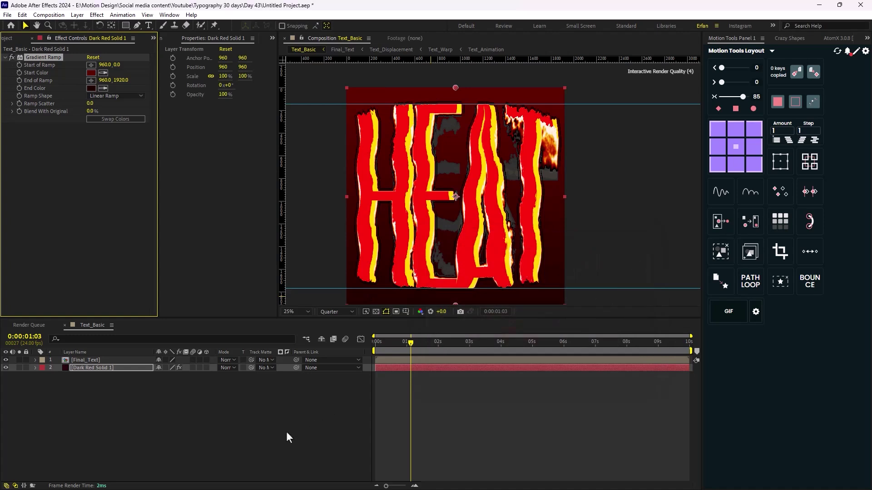
left_click(90, 405)
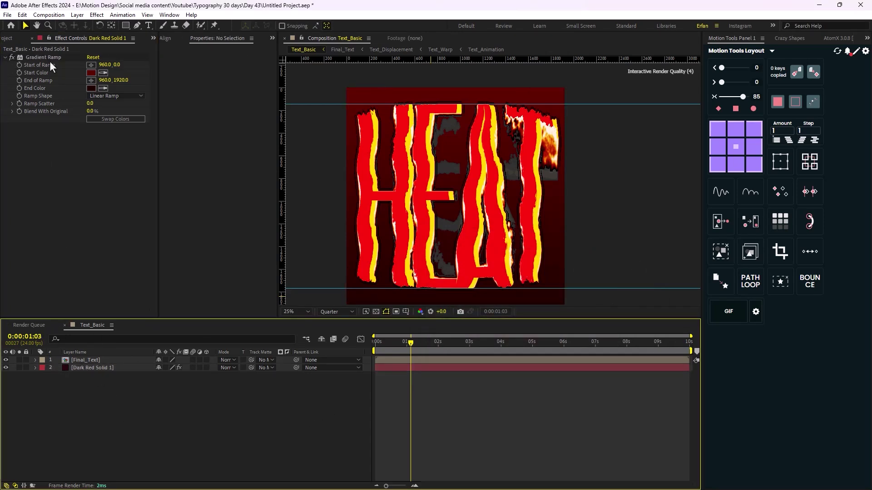
Add Displacement Texture.jpg from the Textures folder between Final_Text and the solid, and set its blending mode to Overlay
left_click(7, 38)
left_click(75, 200)
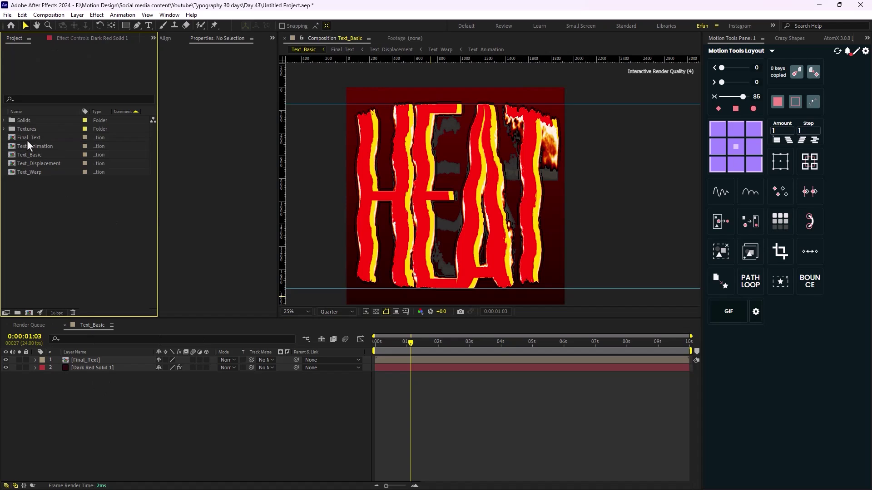
left_click(3, 129)
left_click_drag(55, 137, 87, 366)
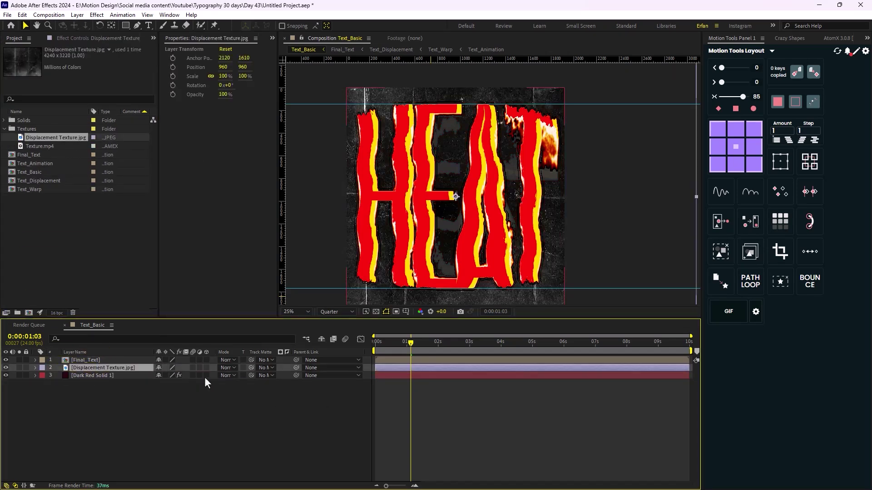
left_click(229, 368)
left_click(286, 257)
left_click(239, 410)
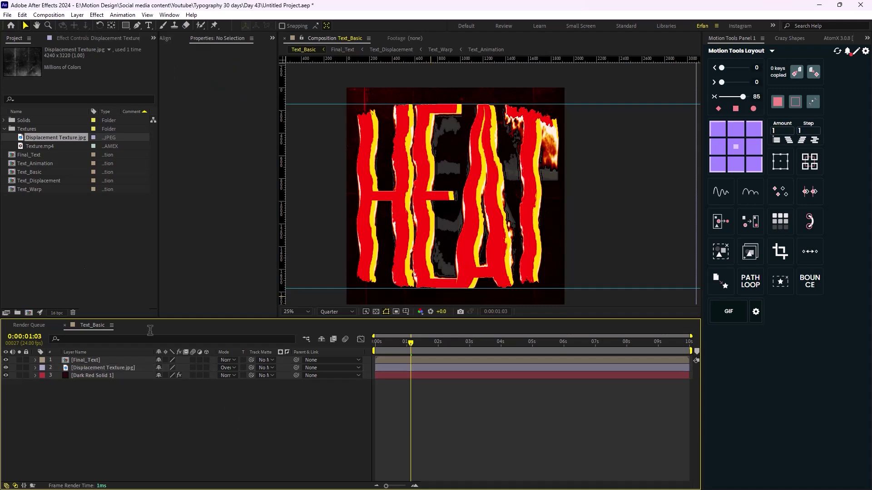
Add Texture.mp4 above the Final_Text layer and set its blending mode to Screen
left_click_drag(40, 147, 104, 357)
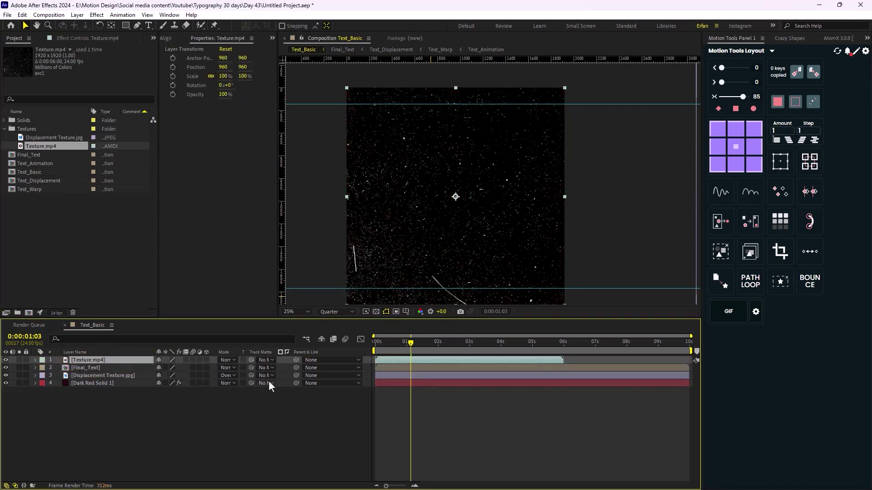
left_click(226, 359)
left_click(280, 204)
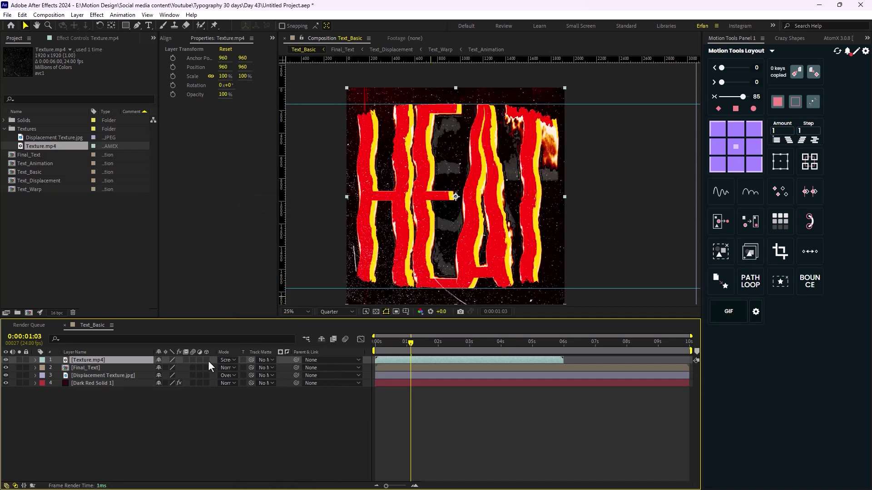
Apply the Curves effect to the Texture.mp4 layer and bend the RGB curve downward to darken the texture
key("ctrl+space")
type("cur")
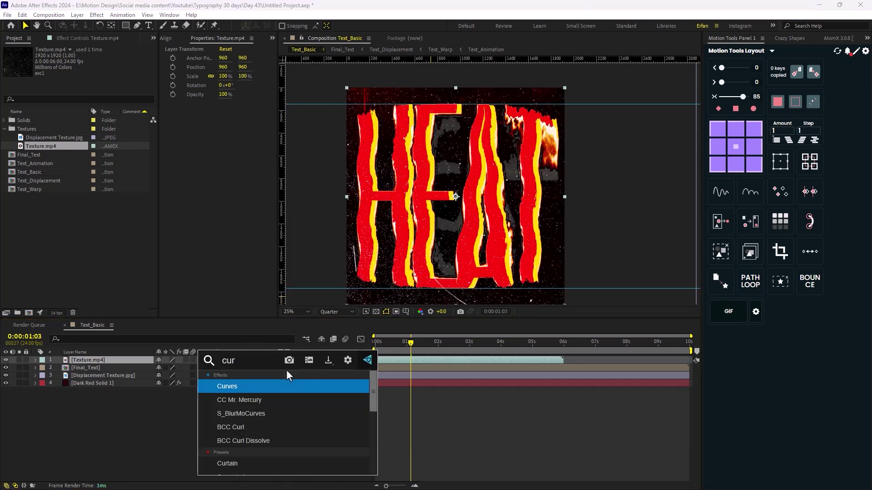
key("Return")
left_click_drag(78, 152, 94, 163)
left_click(219, 441)
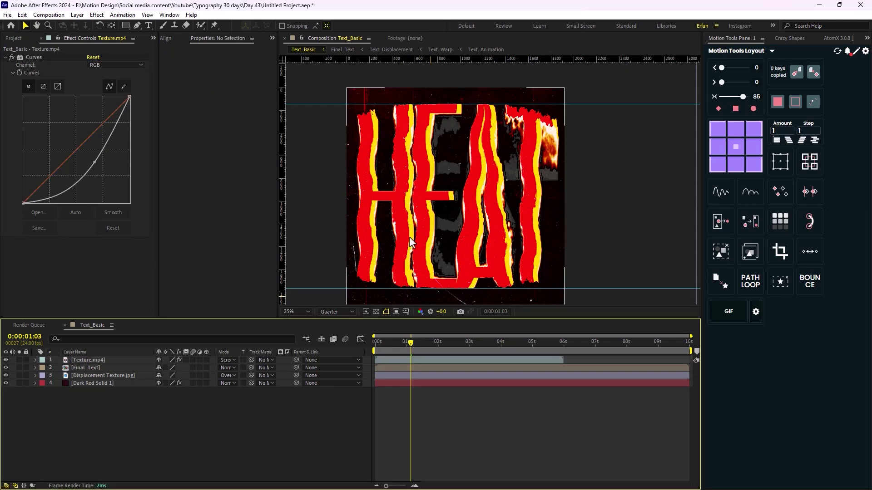
scroll(410, 236, "down", 1)
scroll(476, 241, "up", 1)
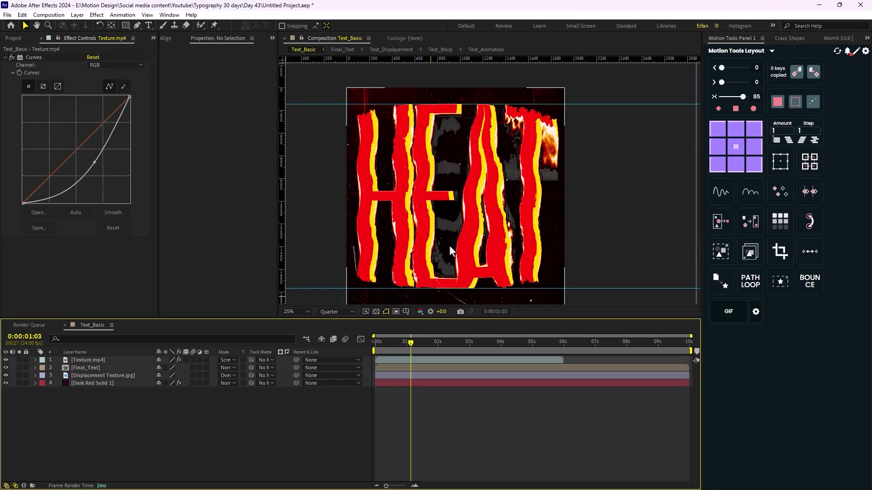
Add an adjustment layer above all layers and apply the Noise effect with a noise amount of 7%
right_click(136, 426)
mouse_move(234, 314)
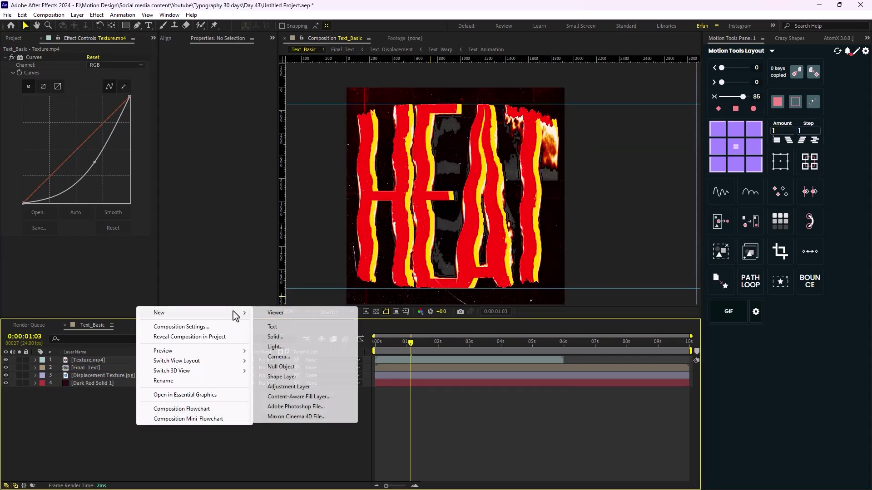
left_click(300, 387)
key("ctrl+space")
type("noise")
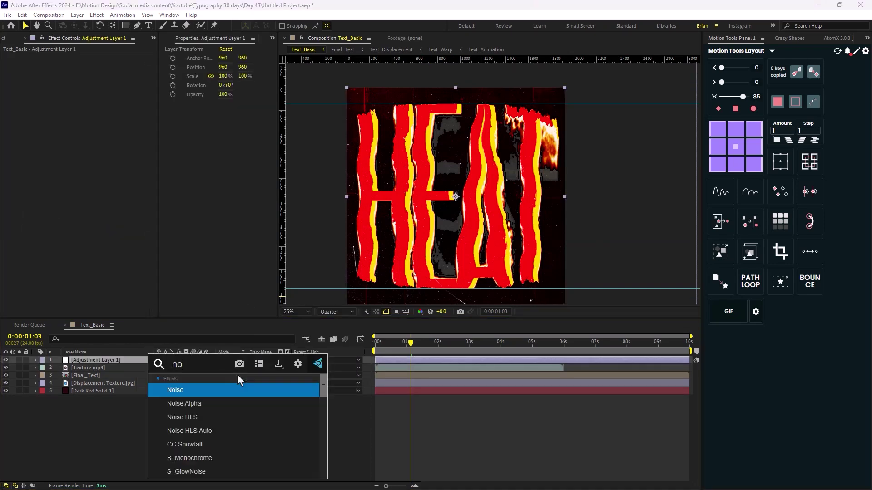
key("Return")
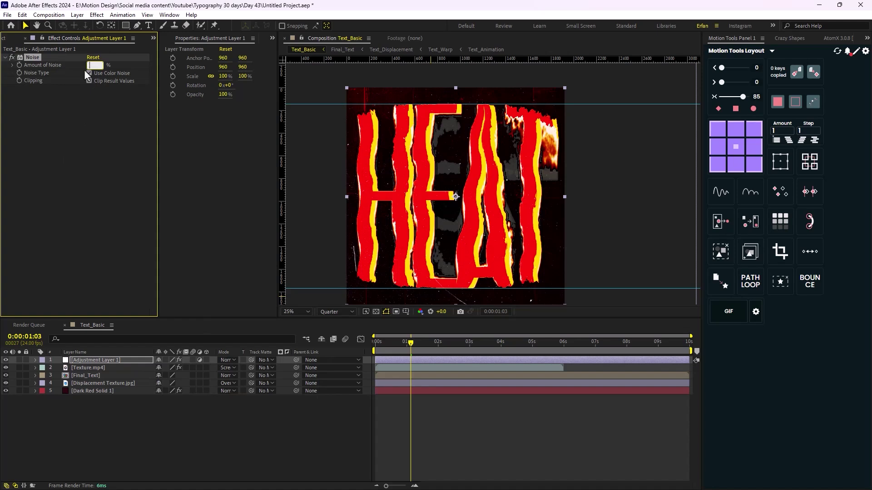
scroll(403, 236, "up", 3)
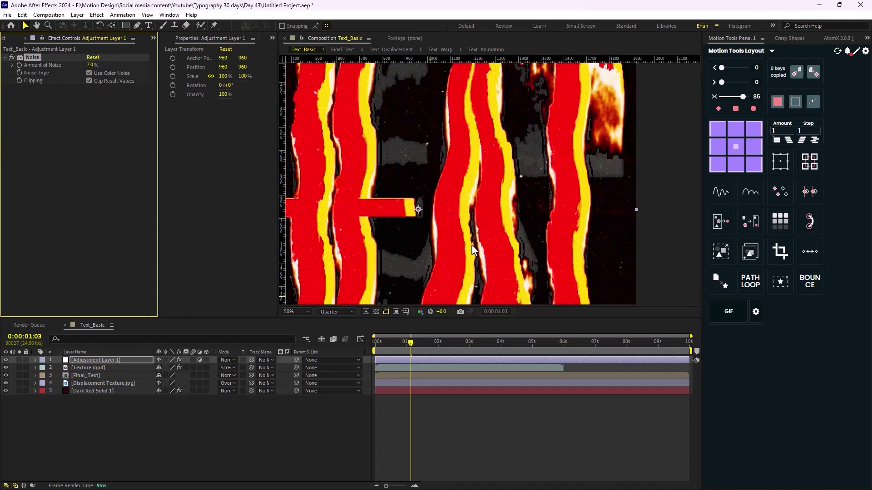
scroll(471, 244, "down", 3)
left_click(143, 420)
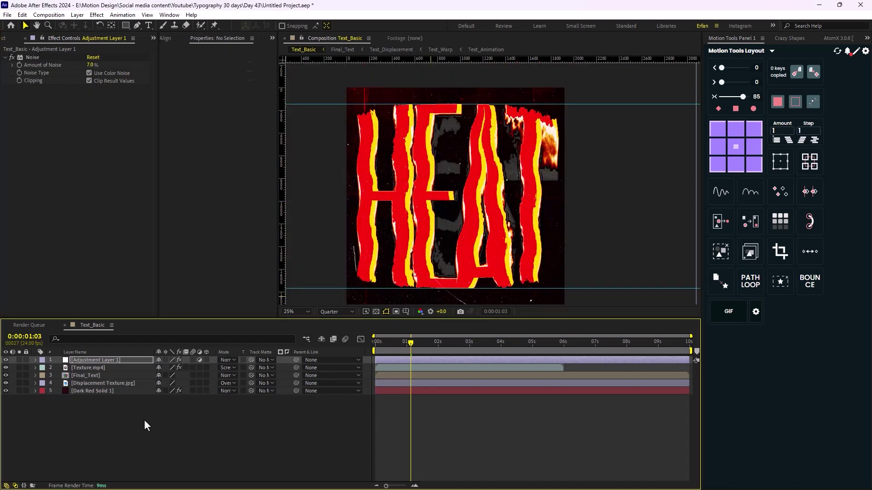
Apply Deep Glow to the Final_Text layer with a radius of 250 and an exposure of 0.70
left_click(114, 376)
key("ctrl+space")
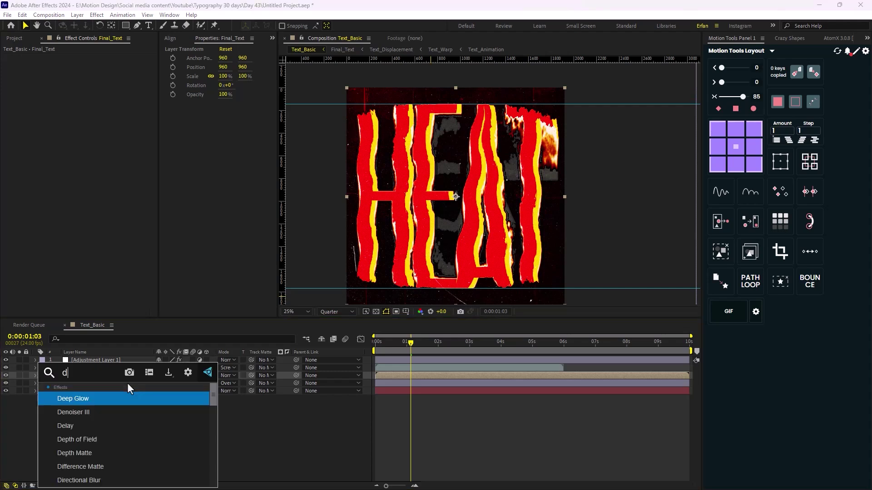
type("deep")
key("Return")
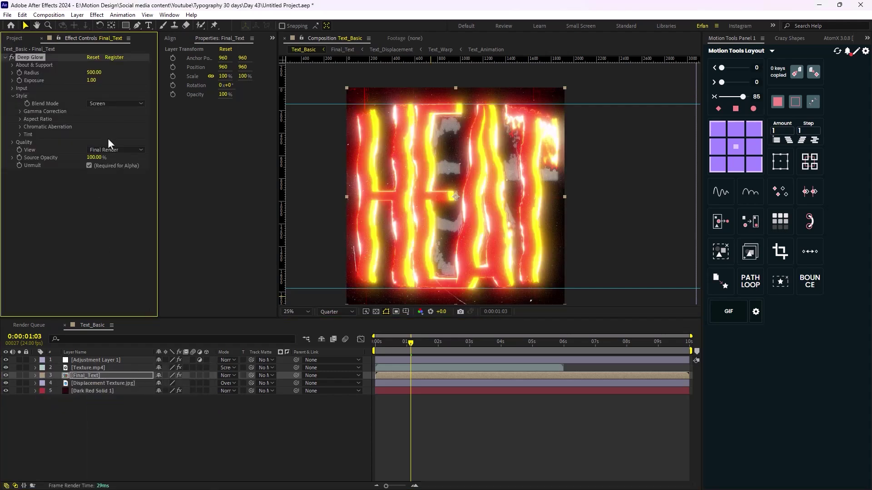
left_click(93, 74)
type("250")
key("Tab")
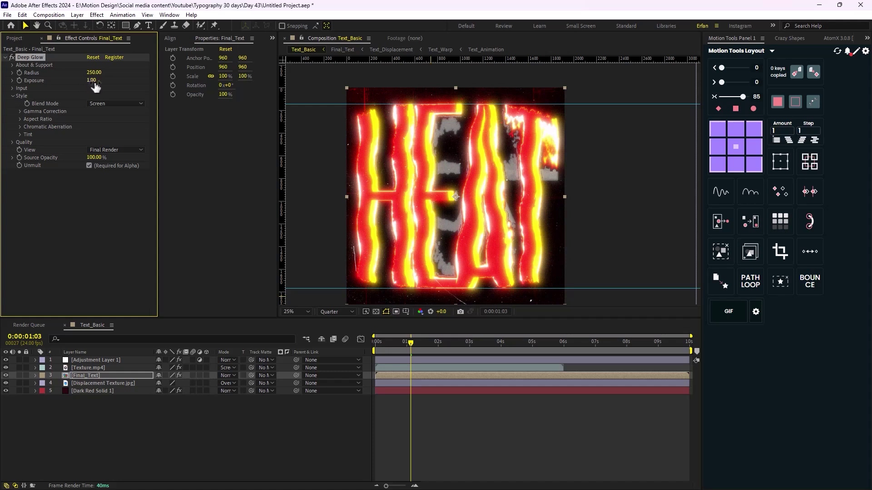
left_click_drag(96, 81, 81, 80)
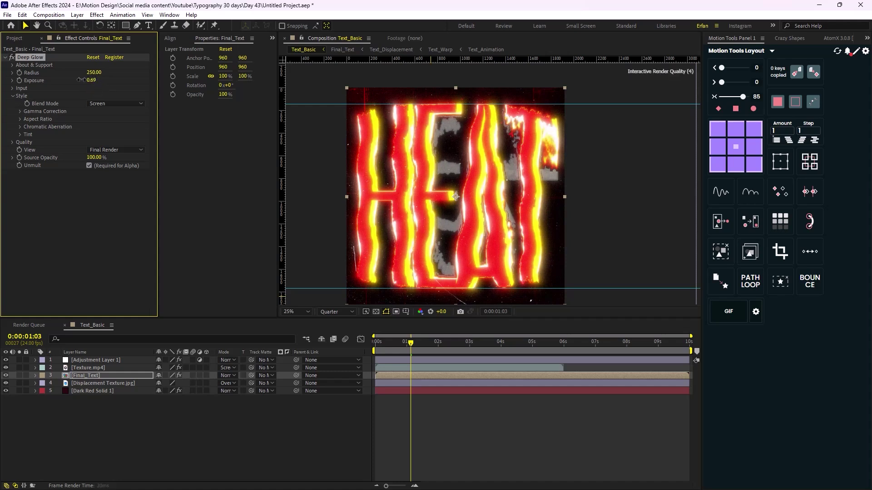
Return the current time to the start of the composition and set the preview resolution to Half
left_click(421, 353)
left_click_drag(410, 344, 328, 359)
key("comma")
left_click(337, 311)
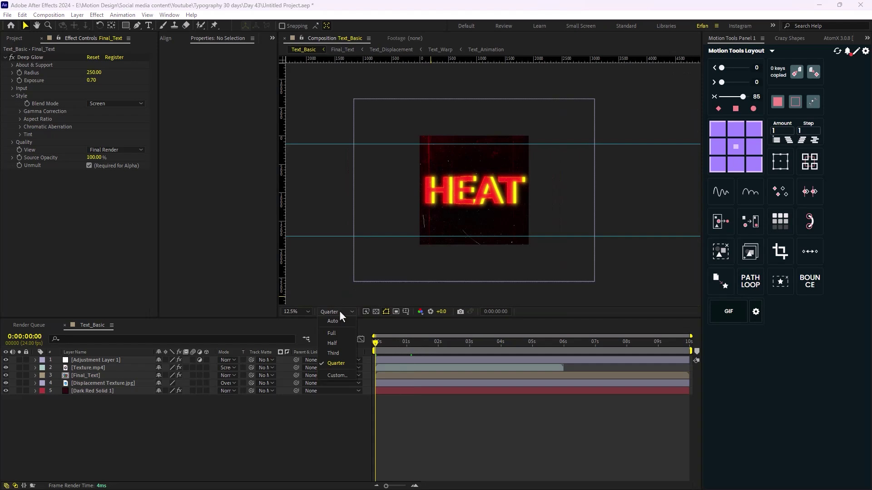
left_click(334, 343)
left_click(288, 411)
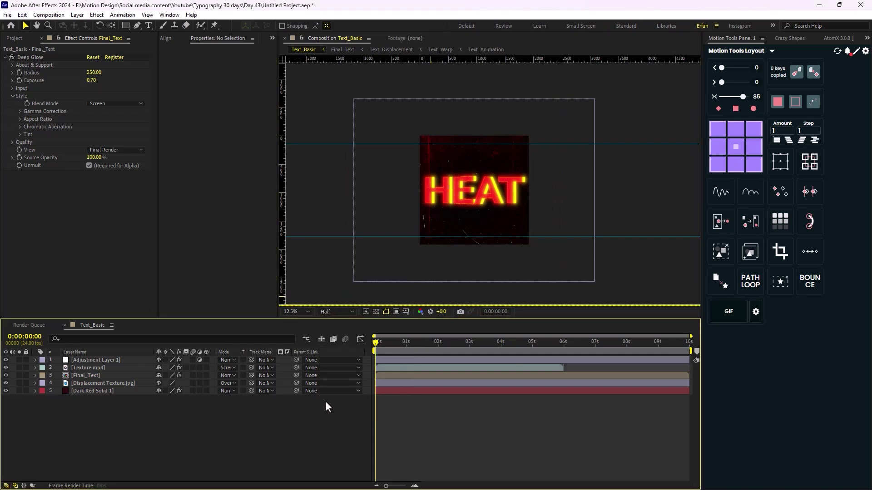